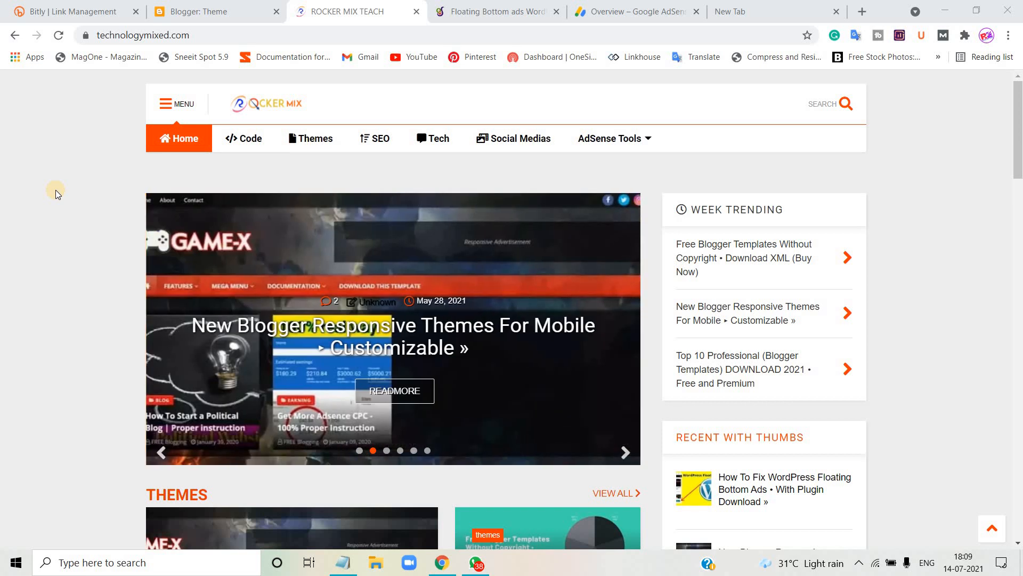
# - Open the theme customizer for the ROCKER MIX TEACH blog in Blogger
pyautogui.click(522, 5)
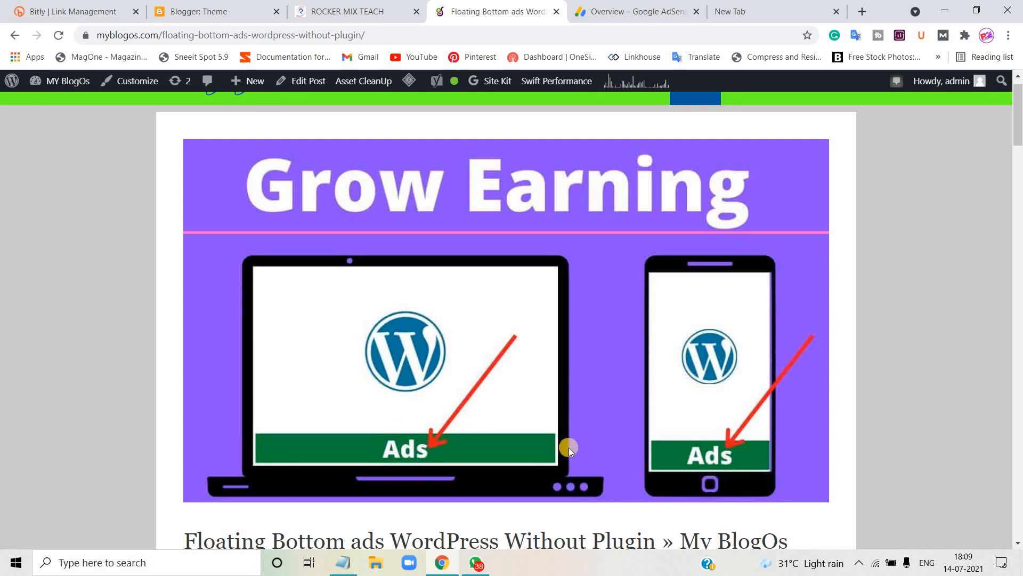
pyautogui.click(322, 6)
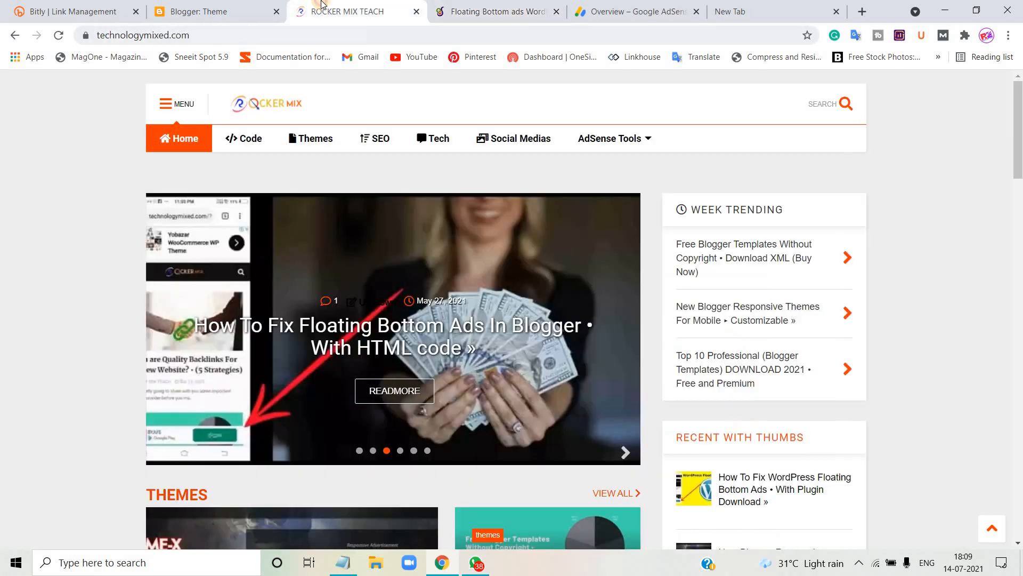
pyautogui.click(236, 6)
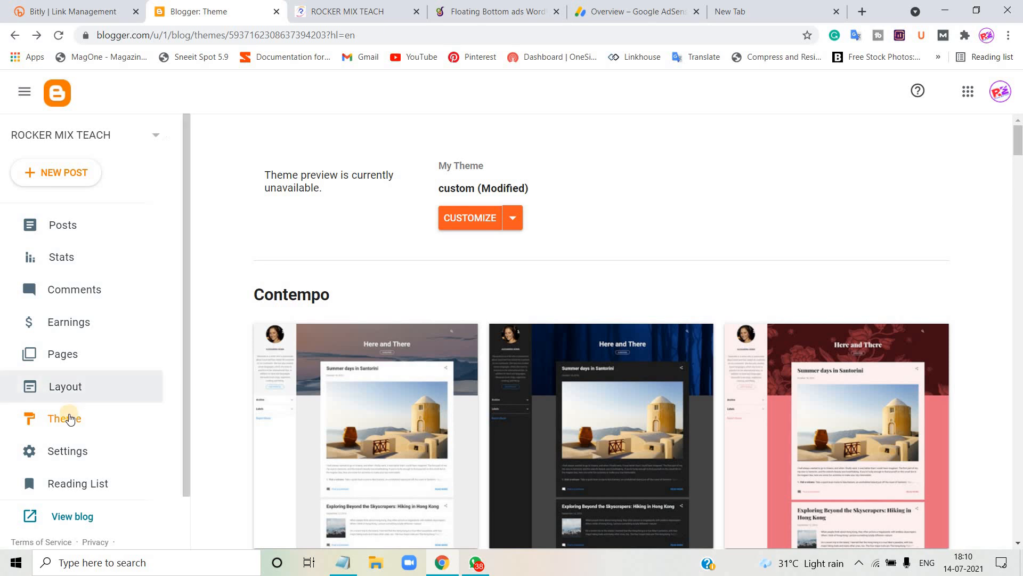
pyautogui.click(479, 224)
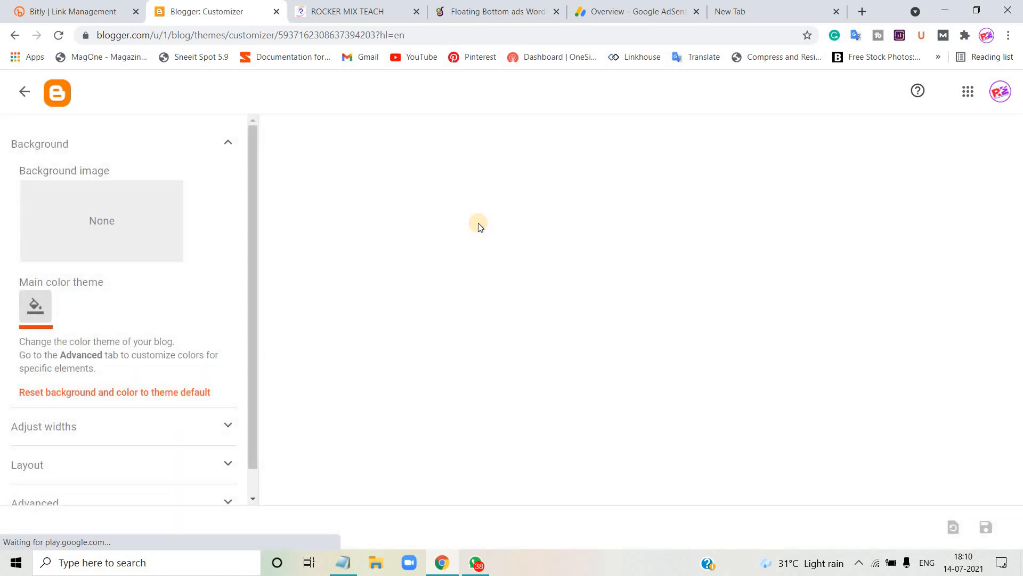
# - Set the blue-green wave picture from the Abstract category as the blog's background image and save the customizer settings
pyautogui.click(255, 185)
pyautogui.moveTo(255, 184); pyautogui.dragTo(254, 203)
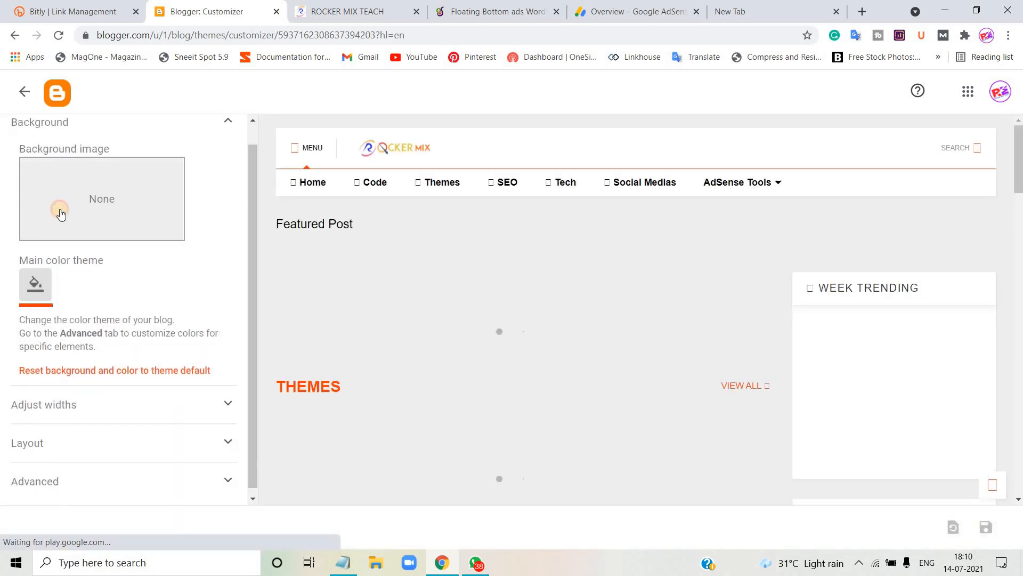
pyautogui.click(60, 209)
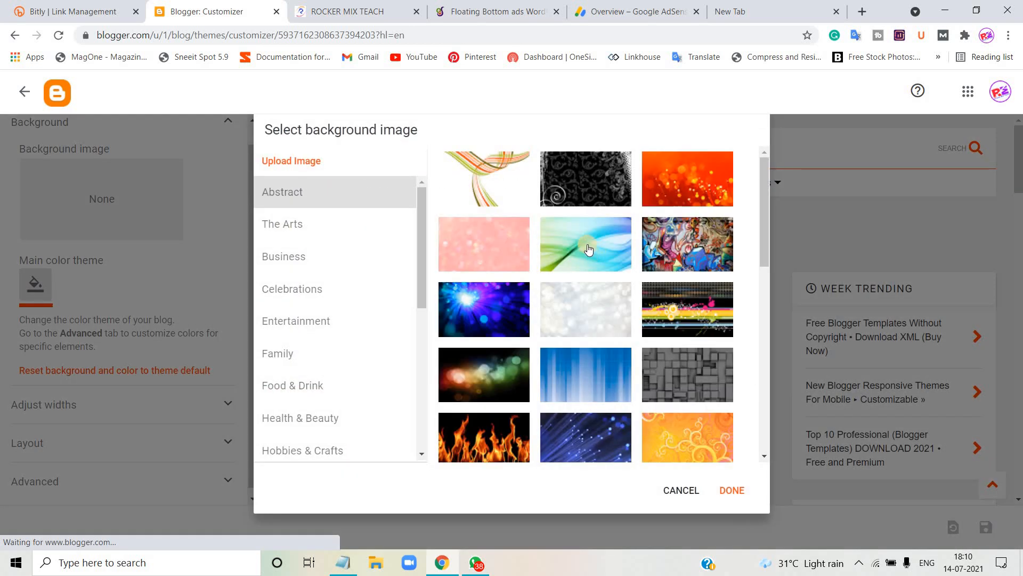
pyautogui.click(587, 248)
pyautogui.click(726, 494)
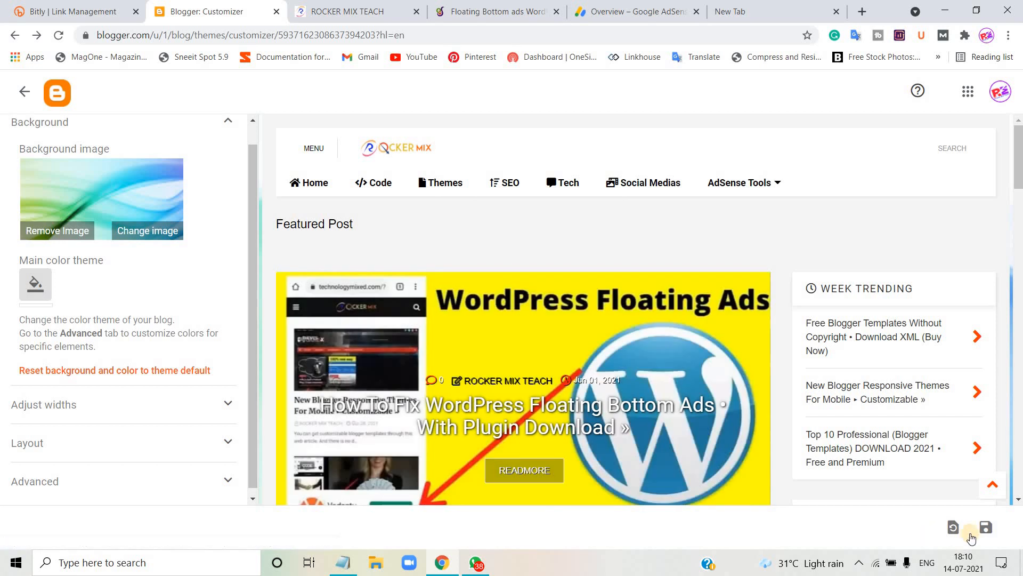
pyautogui.click(986, 530)
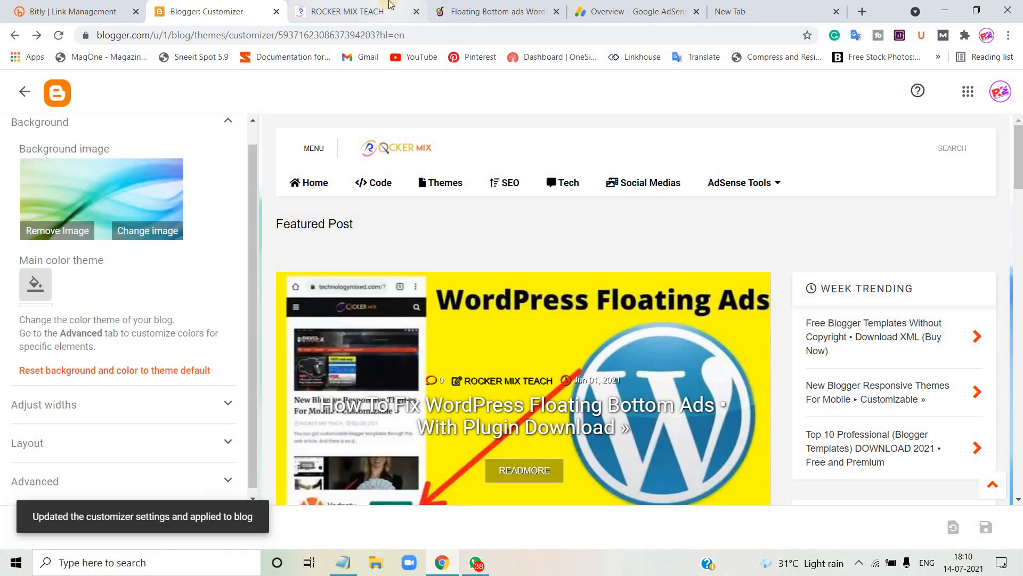
# - Reload technologymixed.com and examine the new background on the live blog
pyautogui.click(389, 5)
pyautogui.click(357, 34)
pyautogui.press('Return')
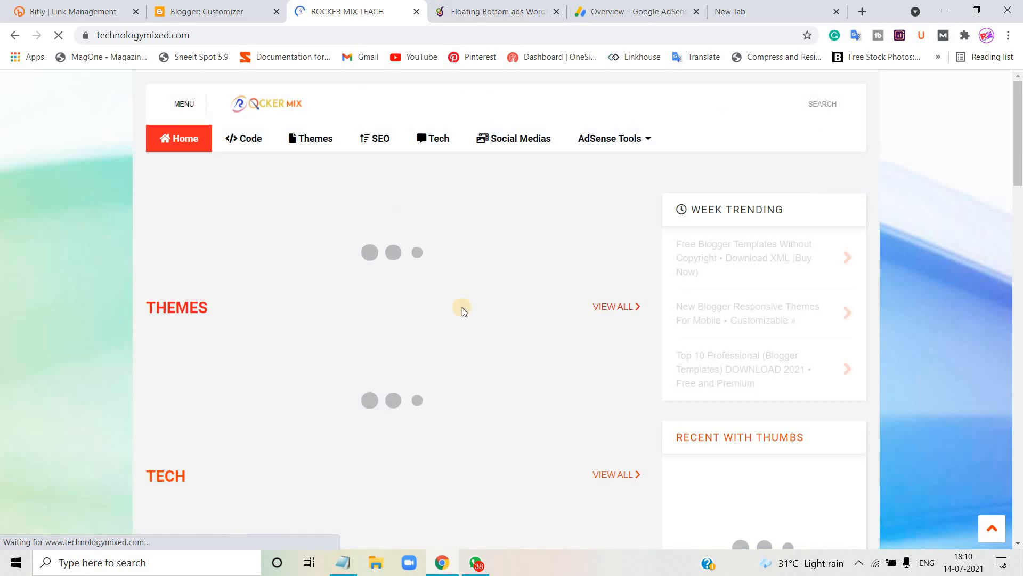
pyautogui.moveTo(1019, 136); pyautogui.dragTo(1008, 106)
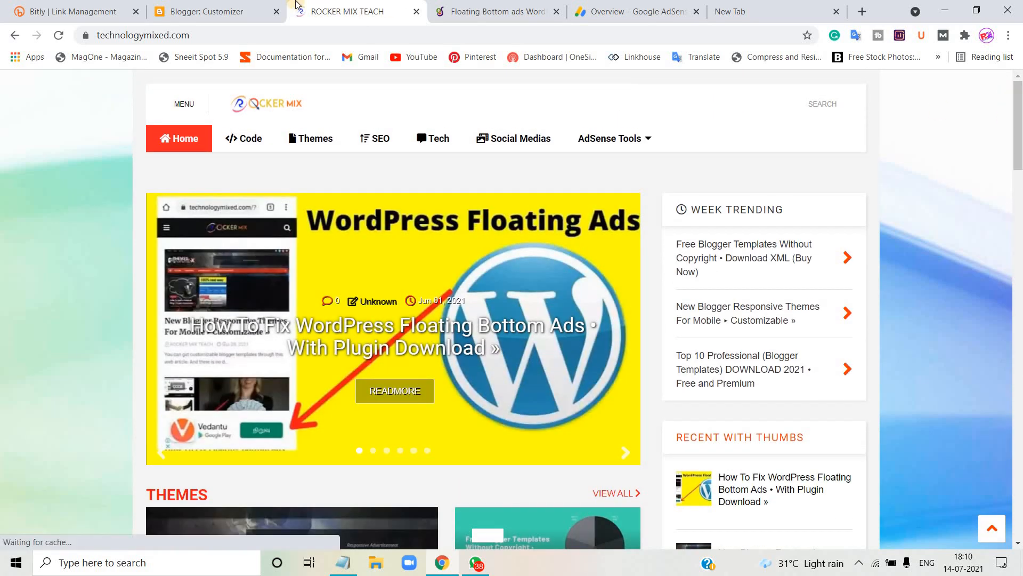
# - Remove the blog's background image in the theme customizer and save the change
pyautogui.click(262, 7)
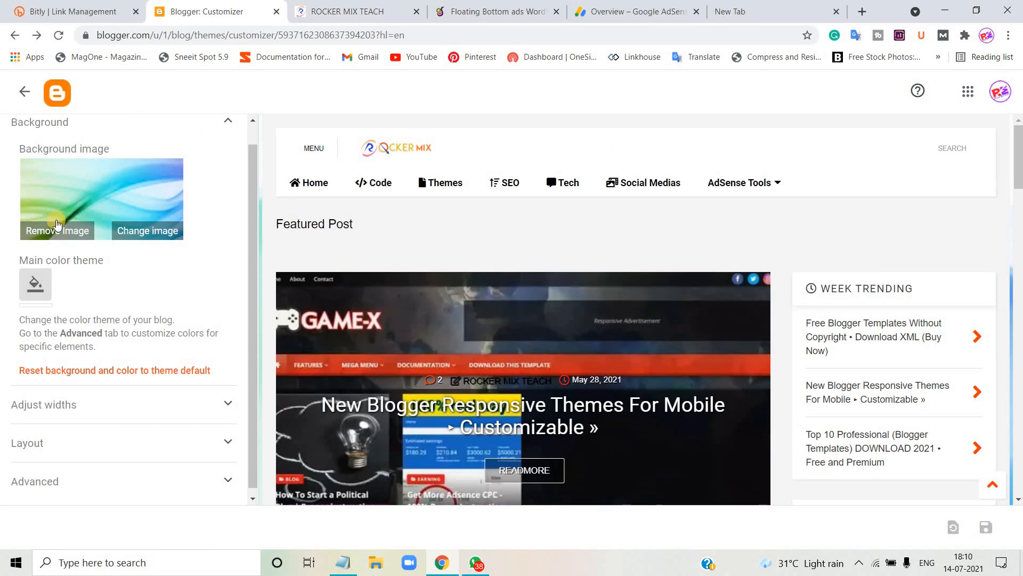
pyautogui.click(48, 231)
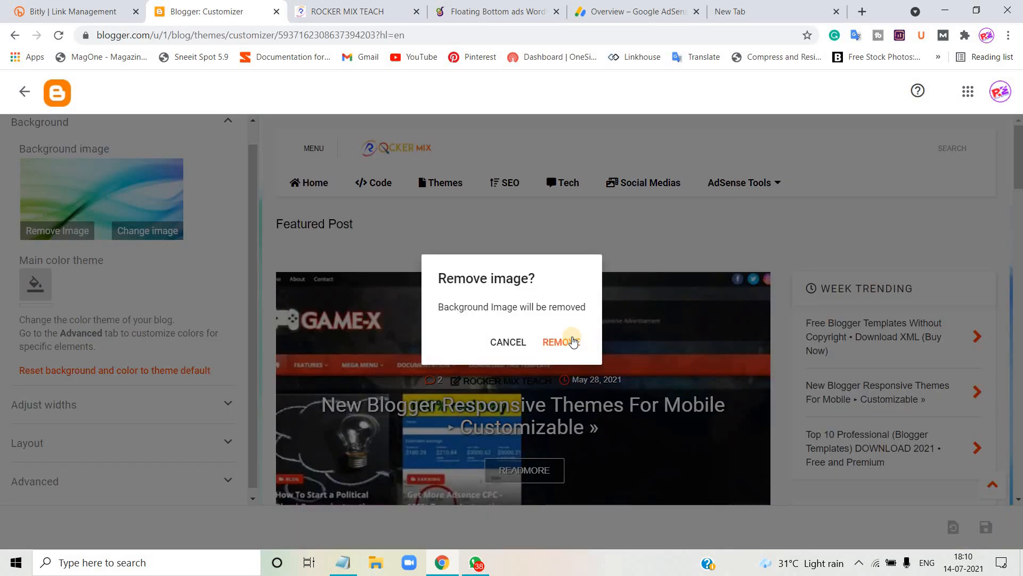
pyautogui.click(568, 339)
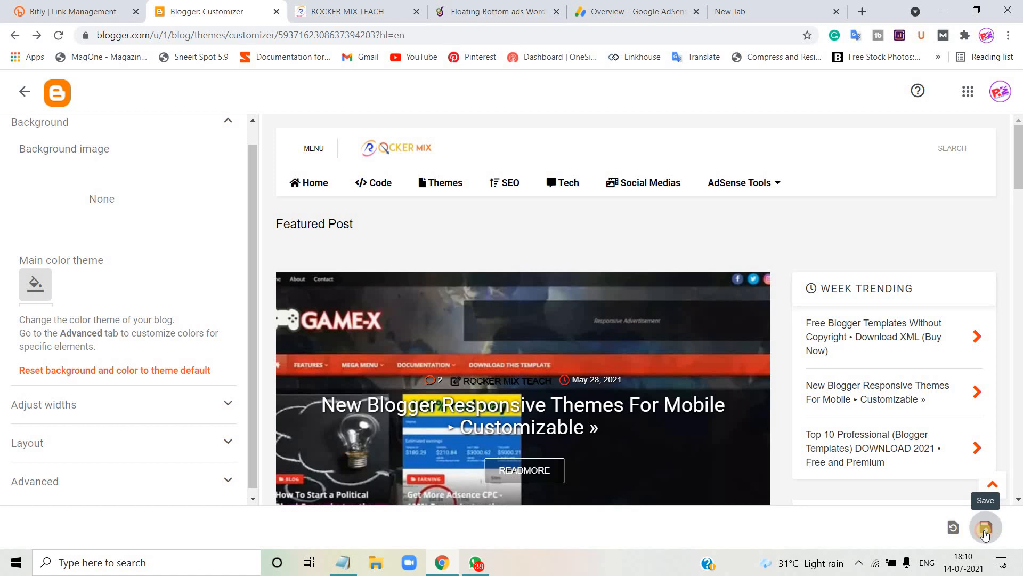
pyautogui.click(986, 529)
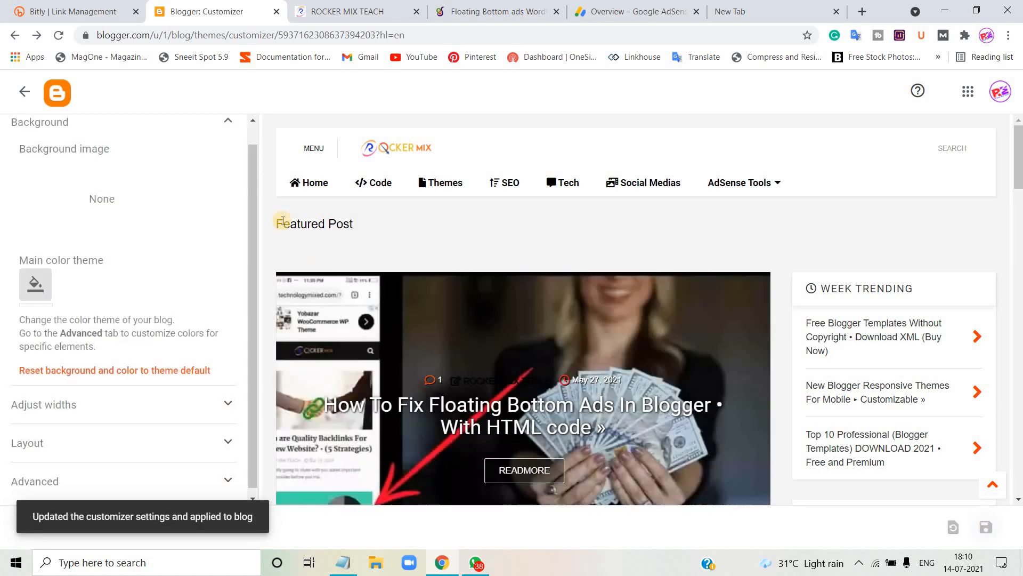
# - Check the width settings, and reset the background and color to the theme default
pyautogui.click(229, 123)
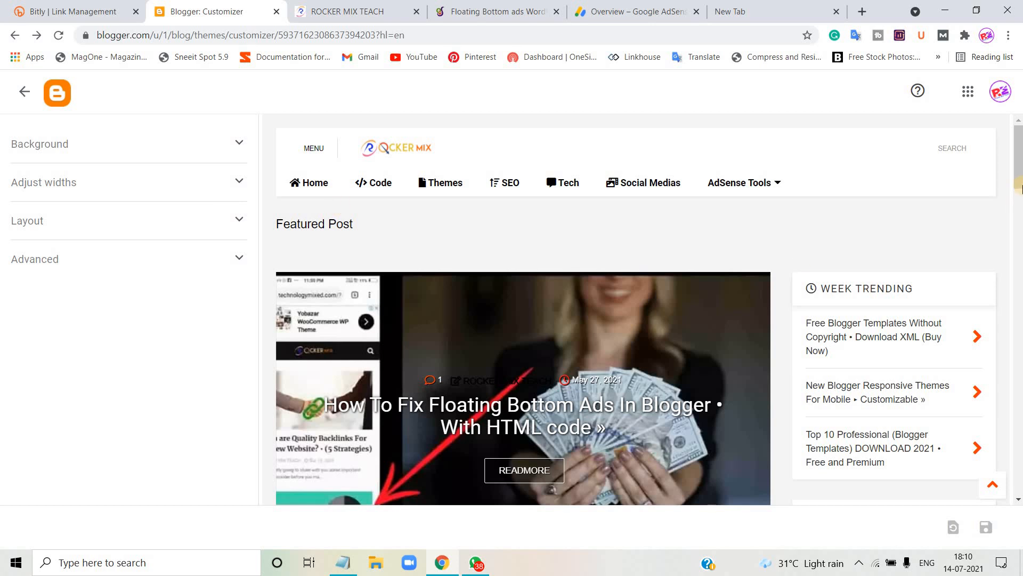
pyautogui.click(208, 184)
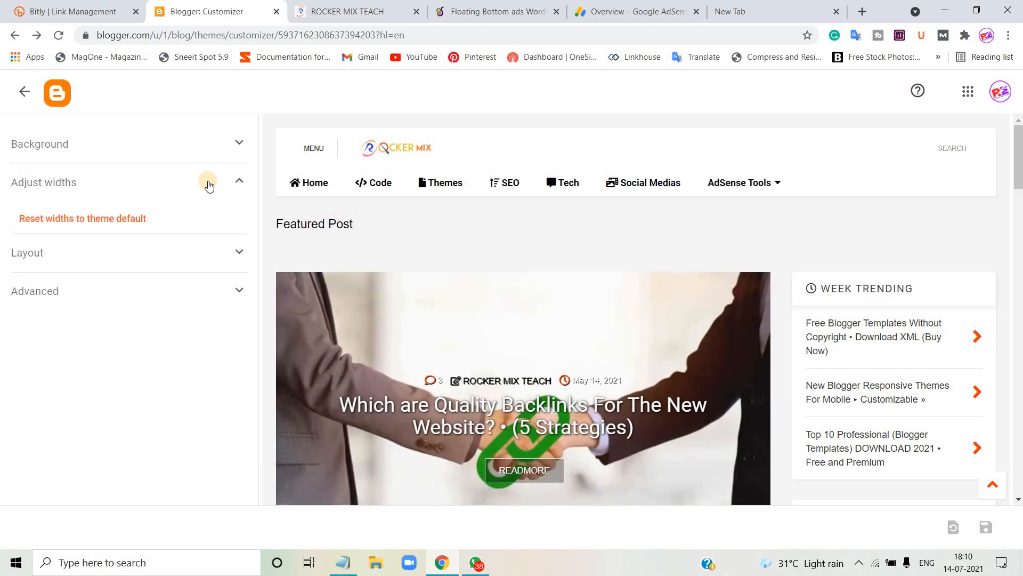
pyautogui.click(233, 159)
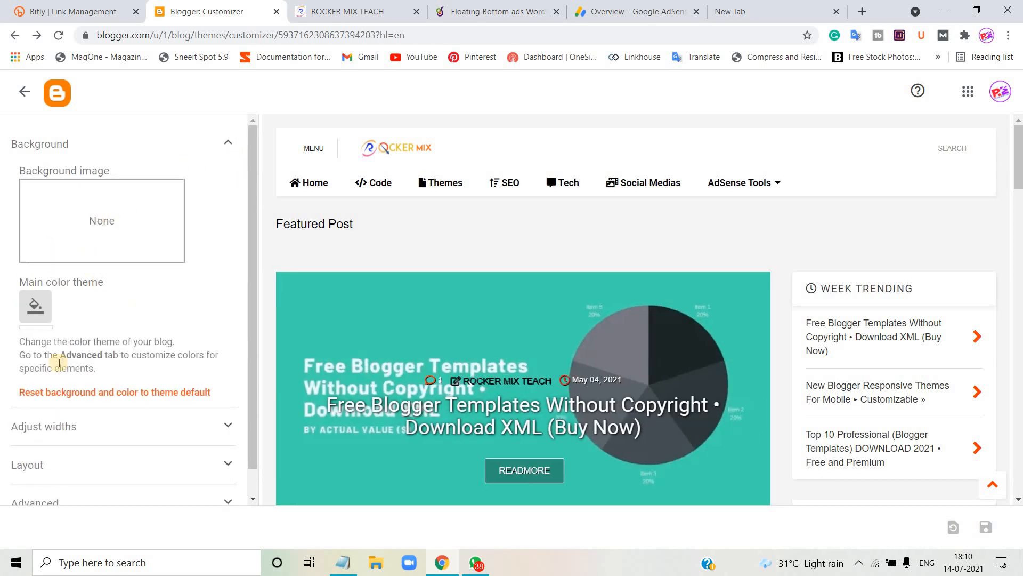
pyautogui.click(72, 395)
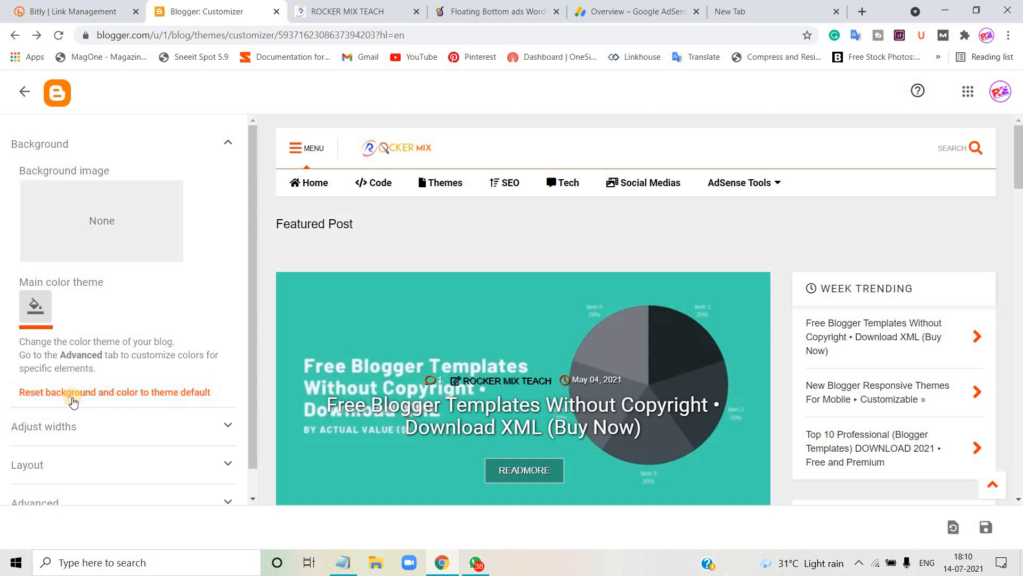
pyautogui.click(232, 143)
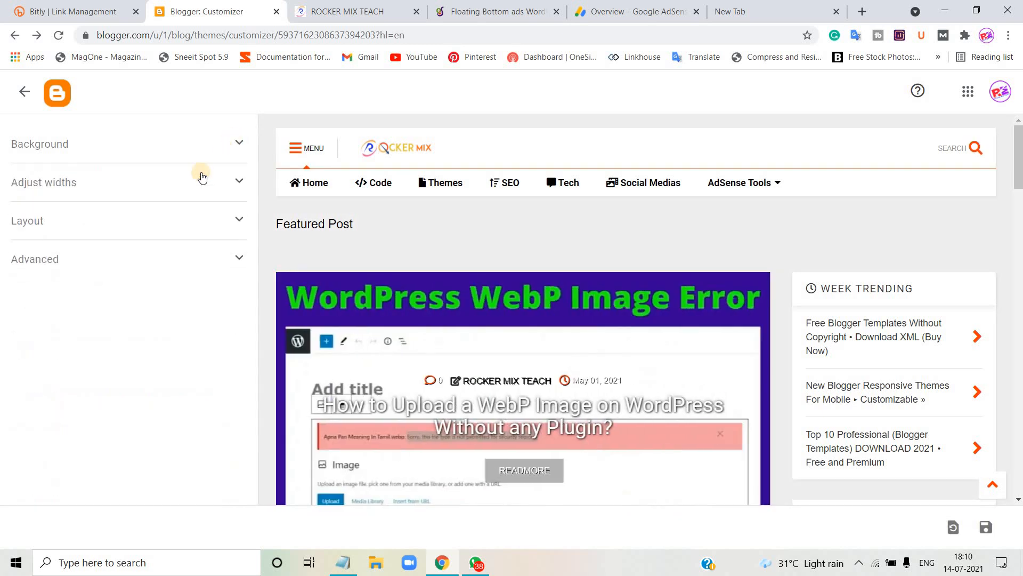
# - Examine the theme's Layout options and its advanced customization categories, and check the floating bottom ads article on myblogos.com
pyautogui.click(225, 222)
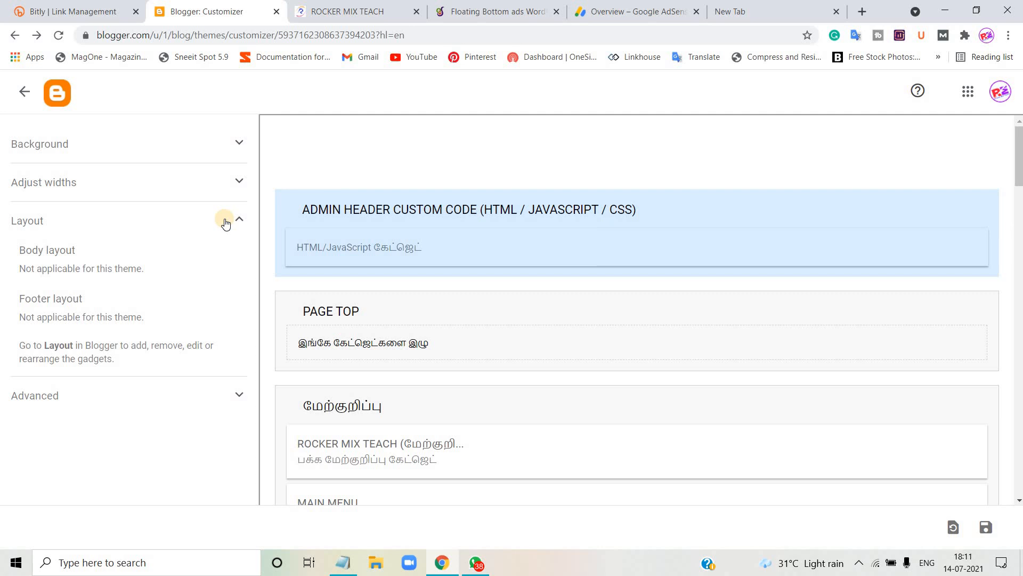
pyautogui.click(225, 222)
pyautogui.click(120, 266)
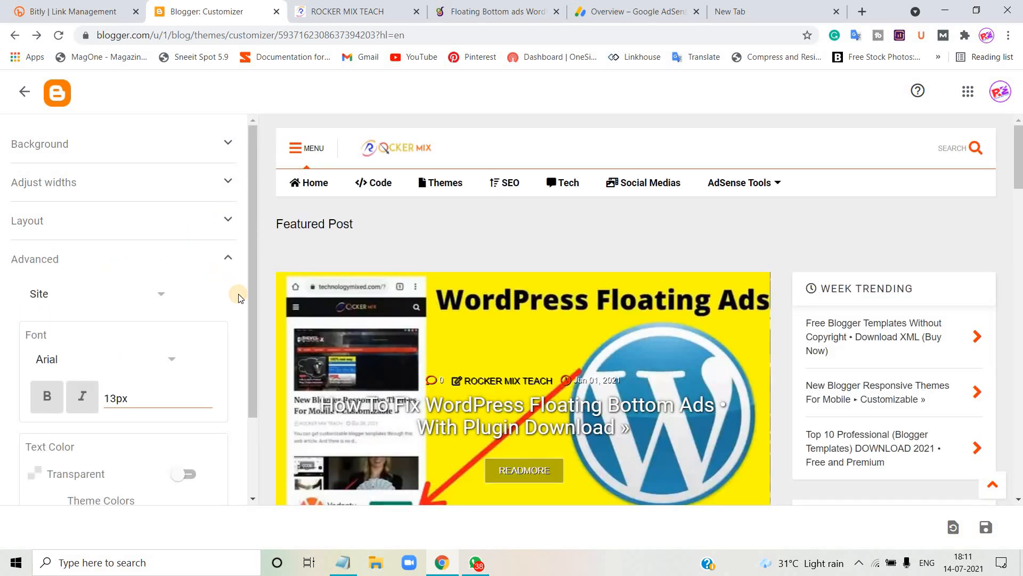
pyautogui.scroll(-1, 238, 297)
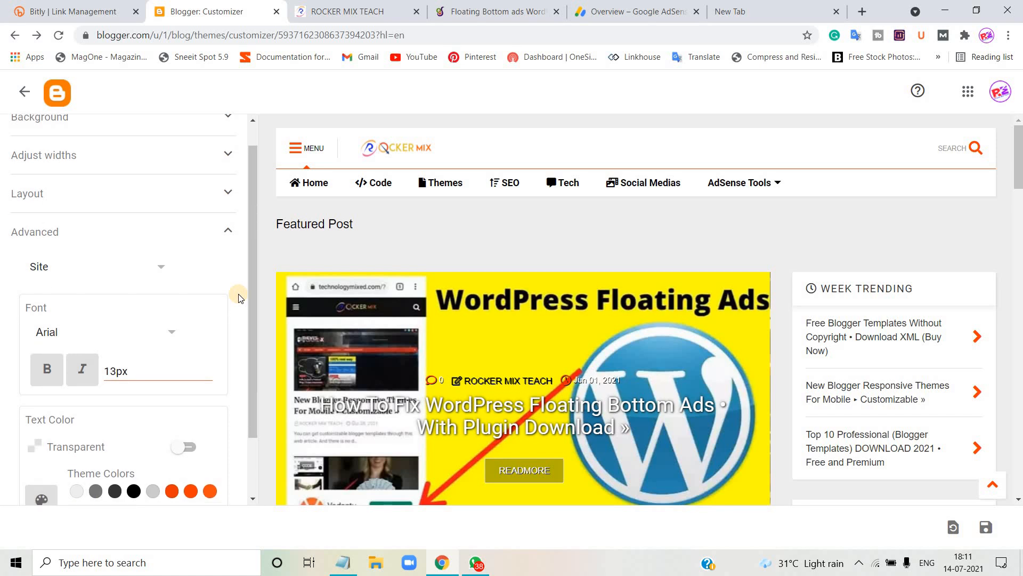
pyautogui.click(165, 274)
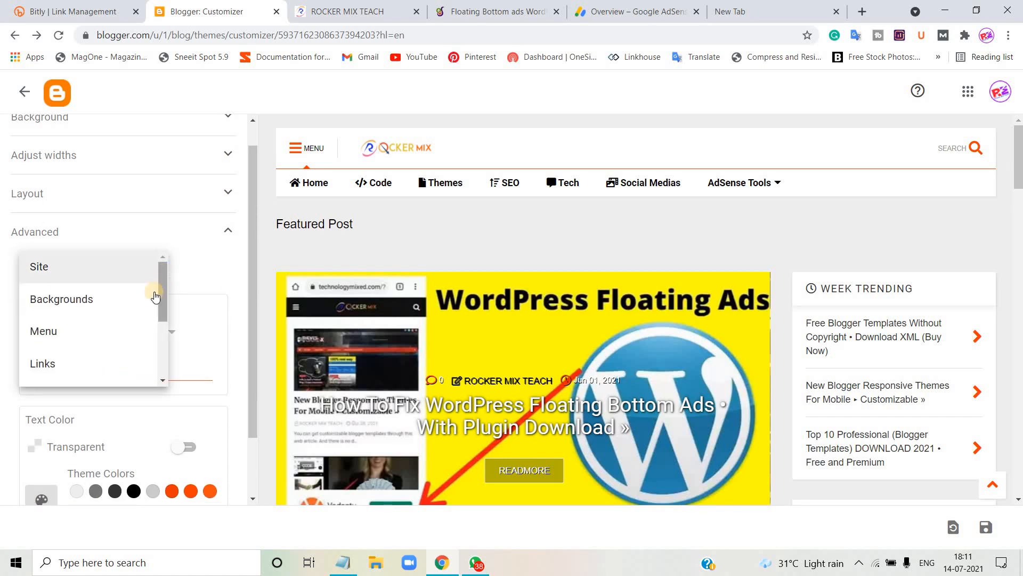
pyautogui.moveTo(162, 298); pyautogui.dragTo(164, 368)
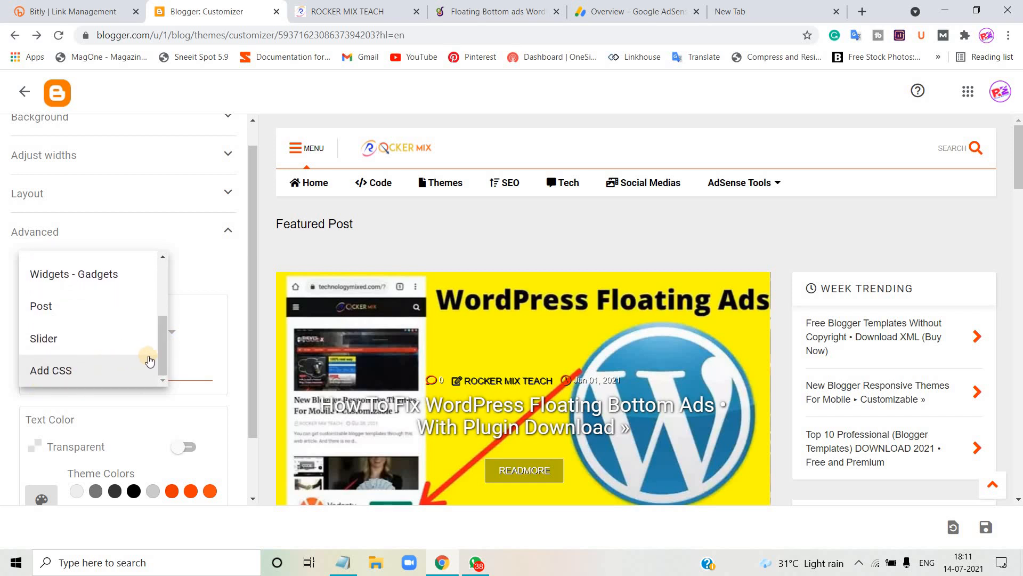
pyautogui.click(233, 308)
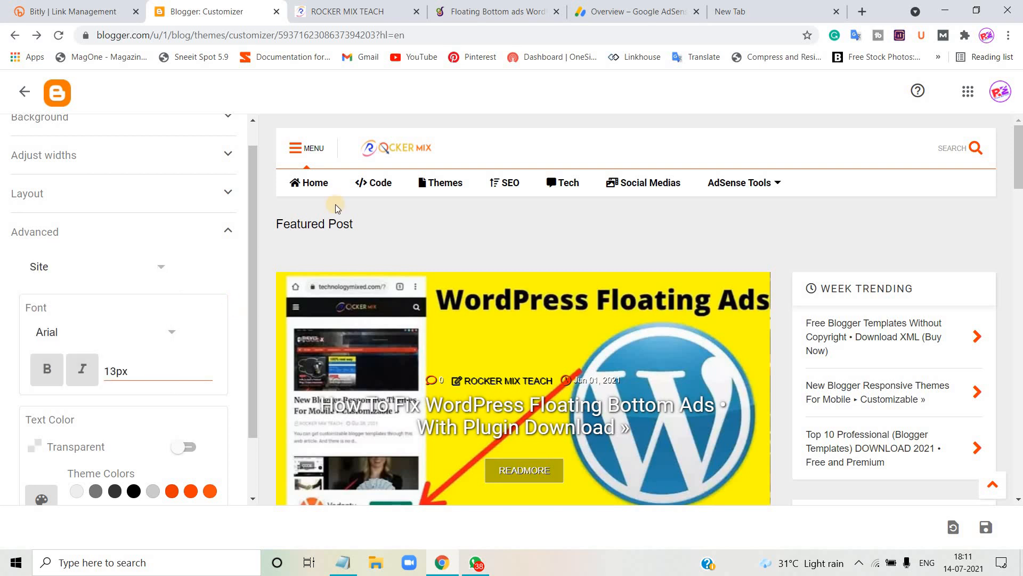
pyautogui.click(490, 10)
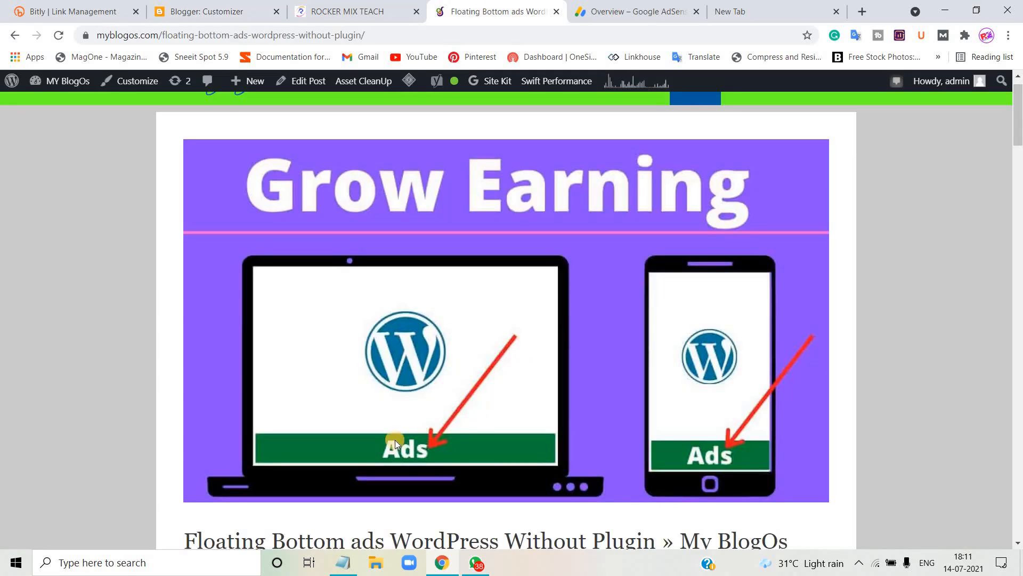
pyautogui.click(214, 10)
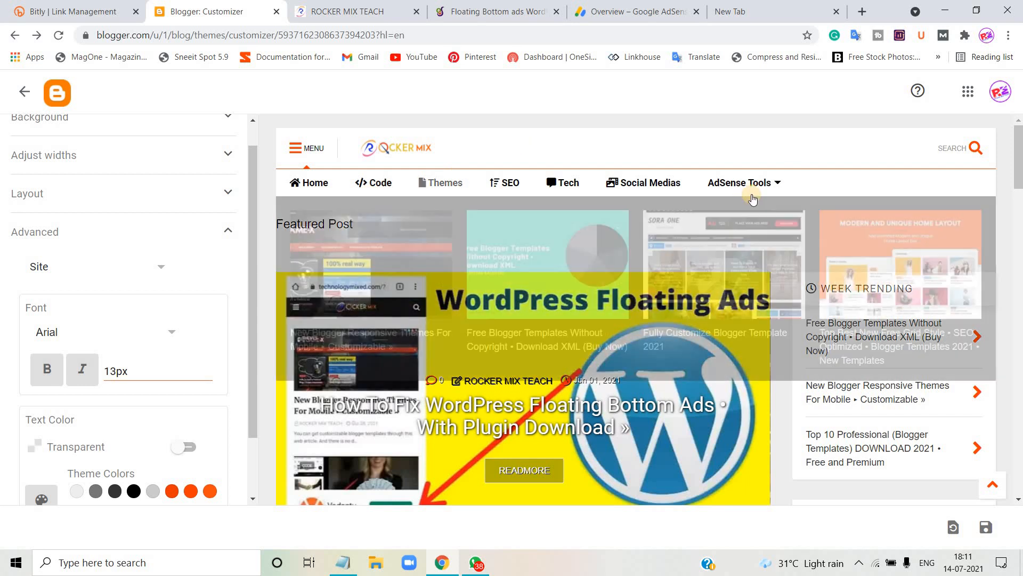
# - Set the font size to 16px for the Site category of the advanced theme settings
pyautogui.moveTo(1019, 158); pyautogui.dragTo(1019, 479)
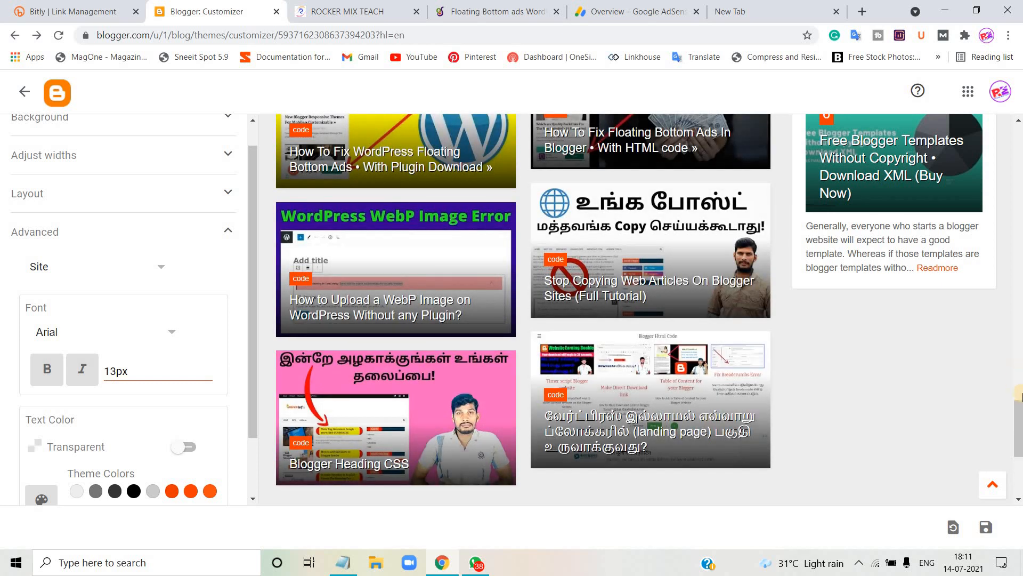
pyautogui.moveTo(1019, 426); pyautogui.dragTo(1019, 462)
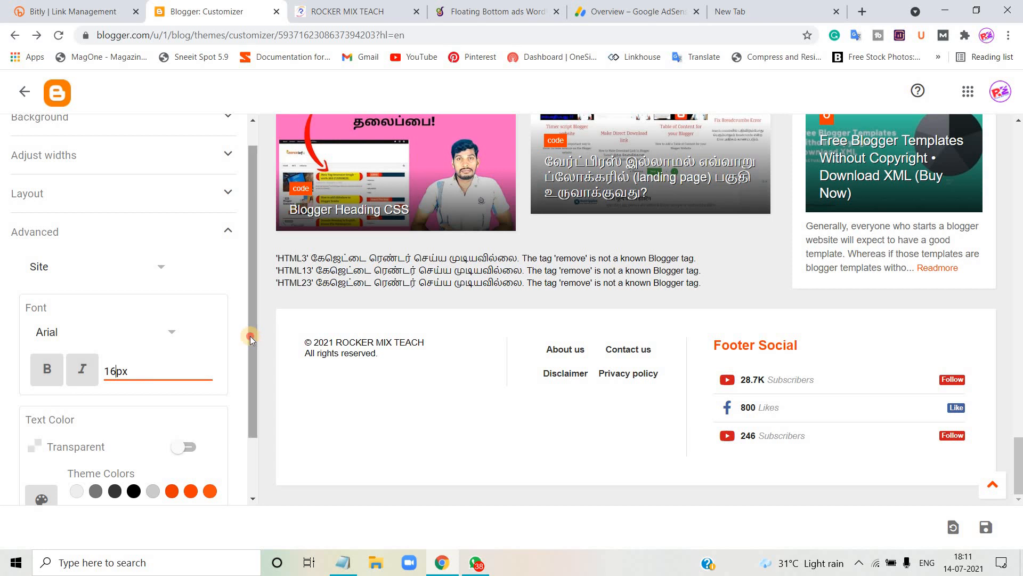
pyautogui.scroll(-1, 249, 350)
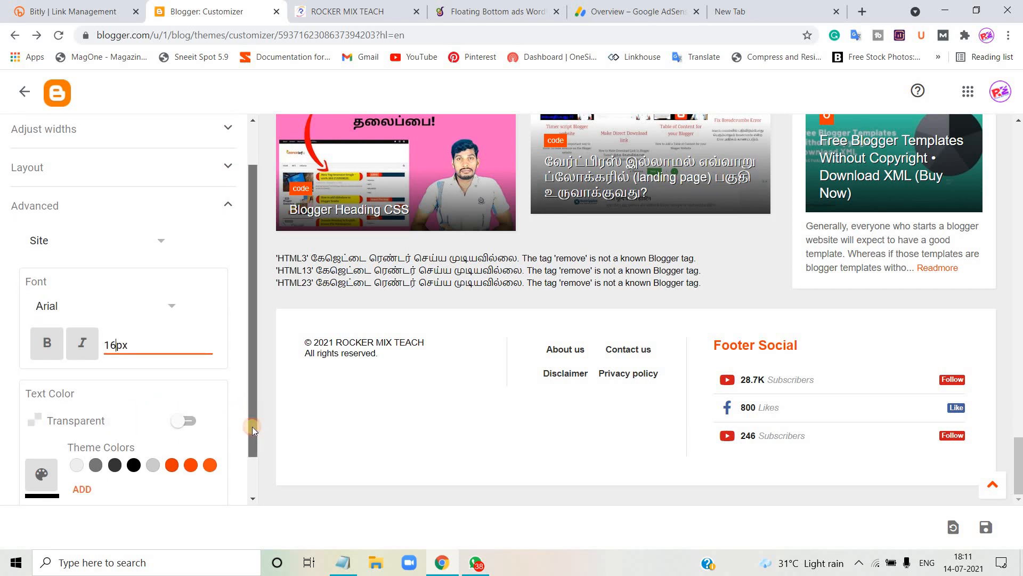
pyautogui.scroll(-1, 252, 426)
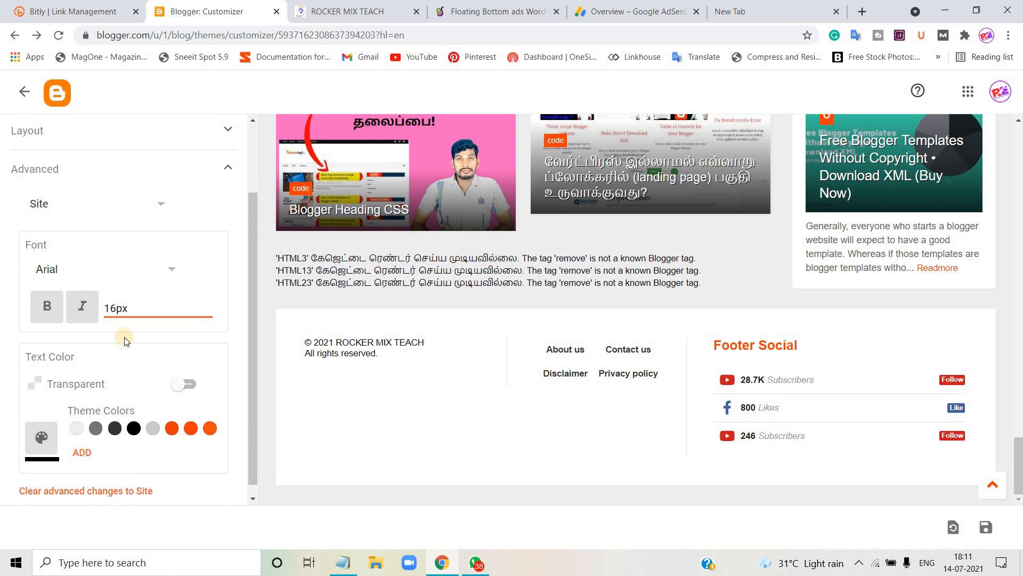
# - Change the site font to Georgia and save the customizer settings
pyautogui.click(116, 274)
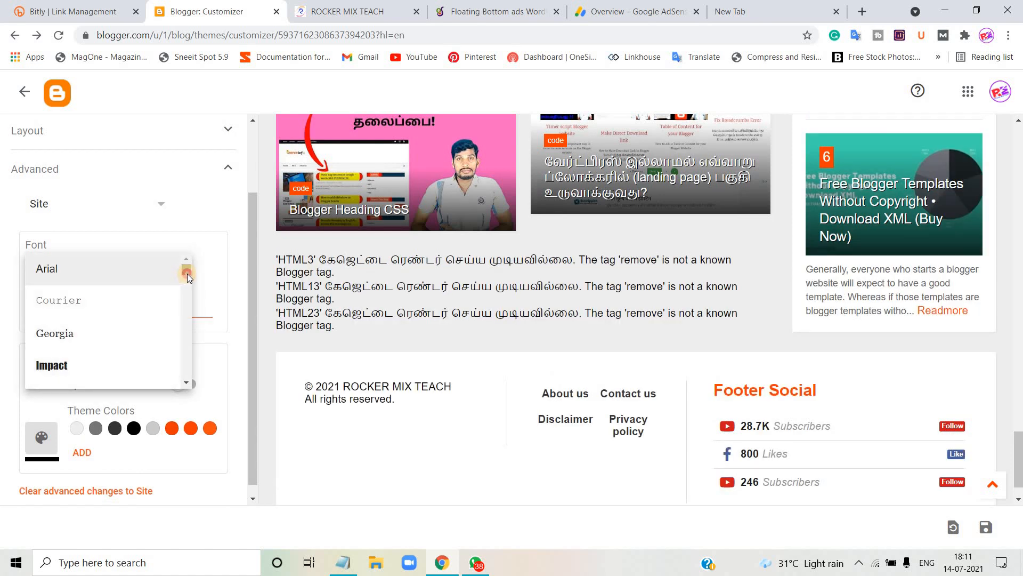
pyautogui.moveTo(187, 273); pyautogui.dragTo(186, 251)
pyautogui.click(76, 340)
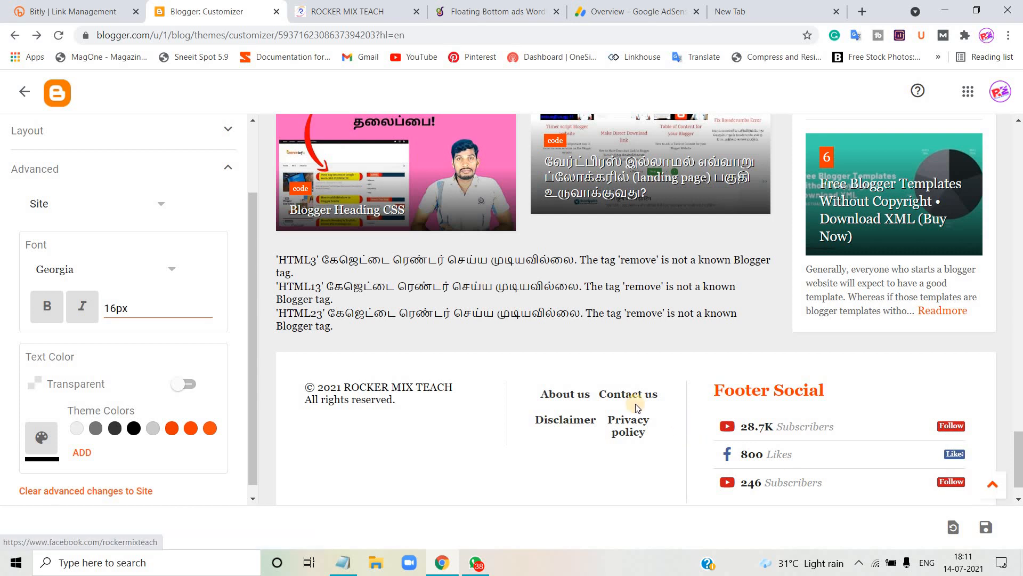
pyautogui.click(987, 528)
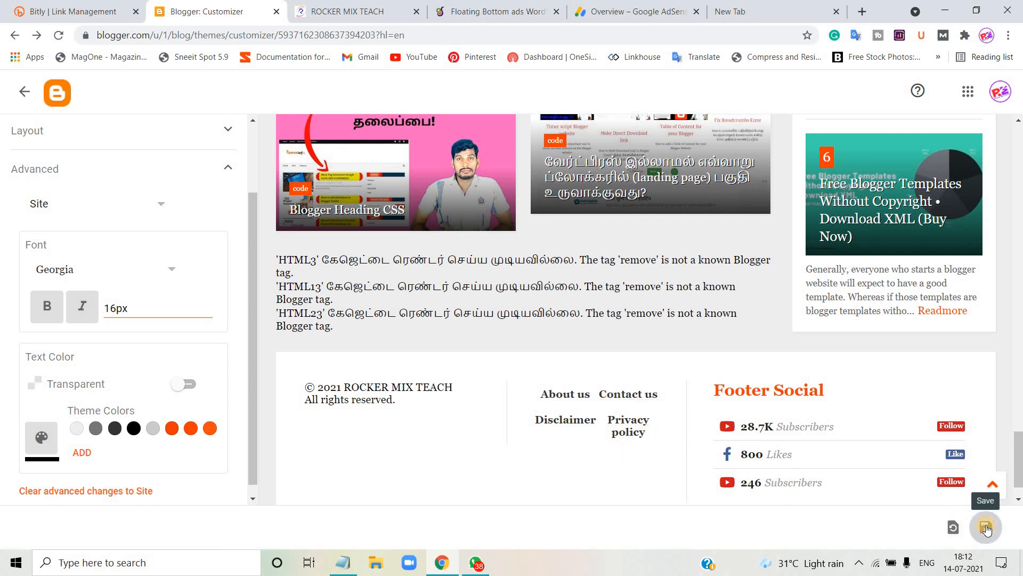
# - Set the Body Background in the Backgrounds category to the medium gray theme color and save the customizer settings
pyautogui.click(154, 209)
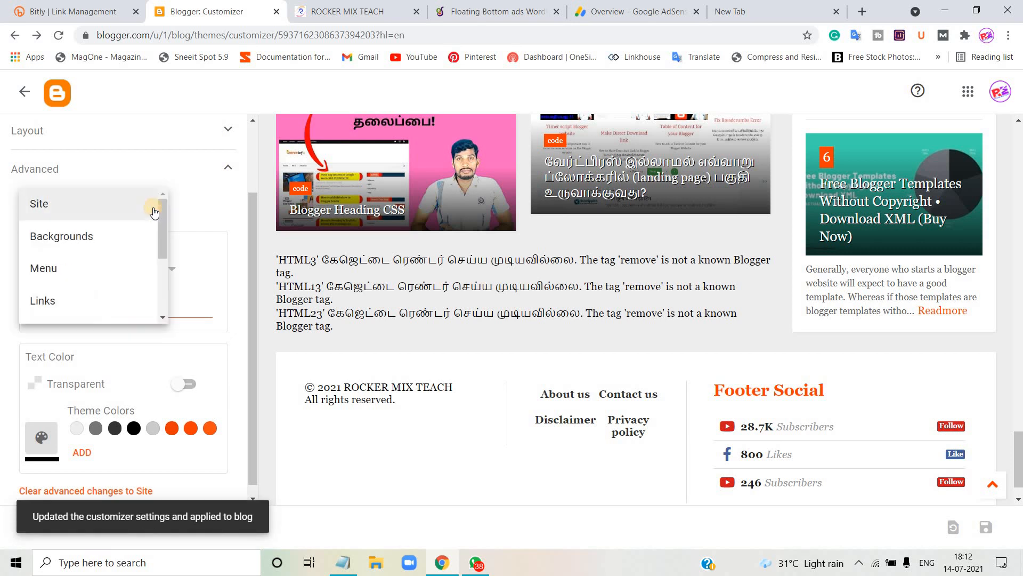
pyautogui.click(121, 243)
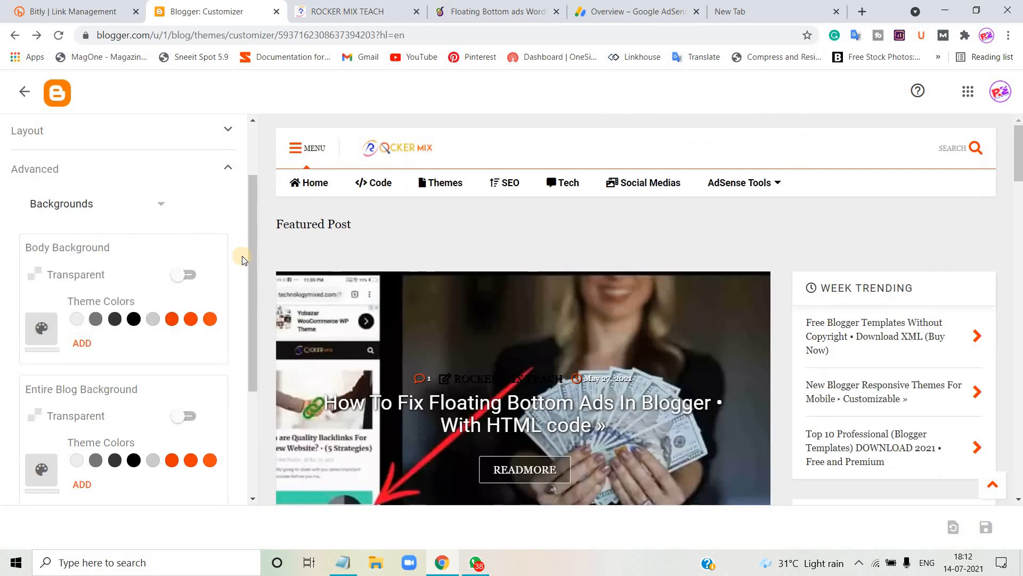
pyautogui.scroll(-1, 202, 298)
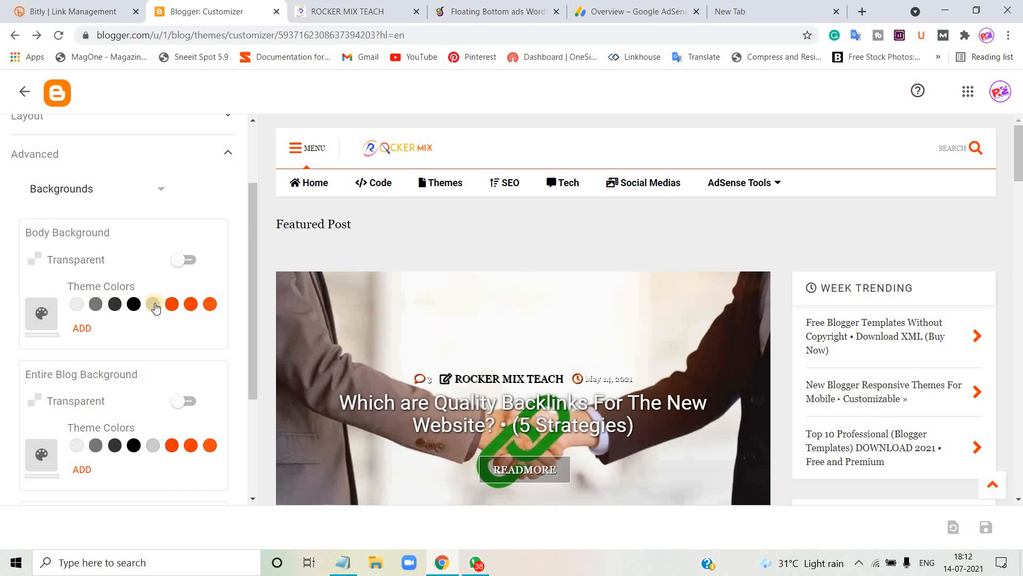
pyautogui.click(96, 308)
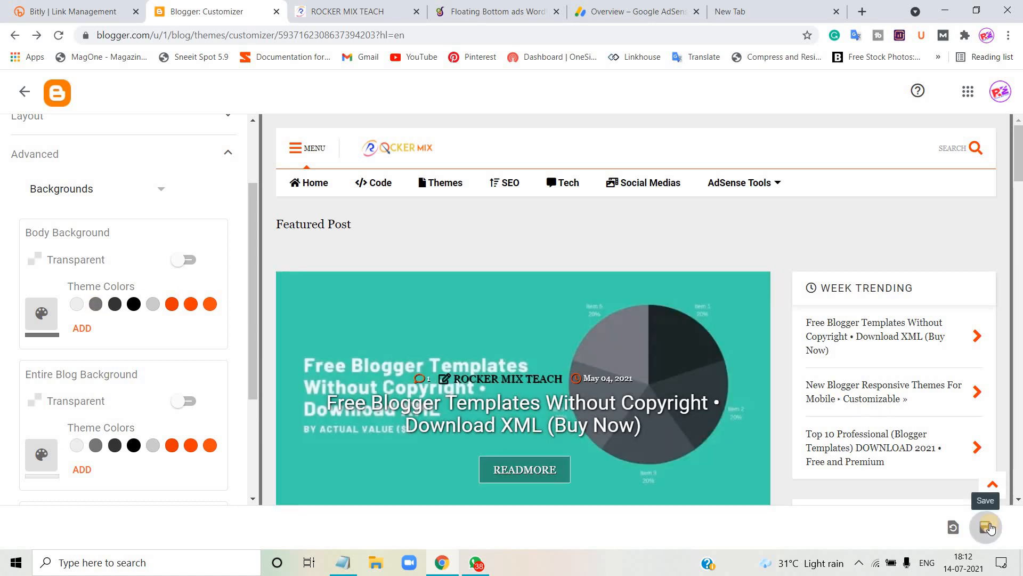
pyautogui.click(986, 527)
# - Reload technologymixed.com to check the new body background on the live blog, and return to the customizer
pyautogui.click(342, 12)
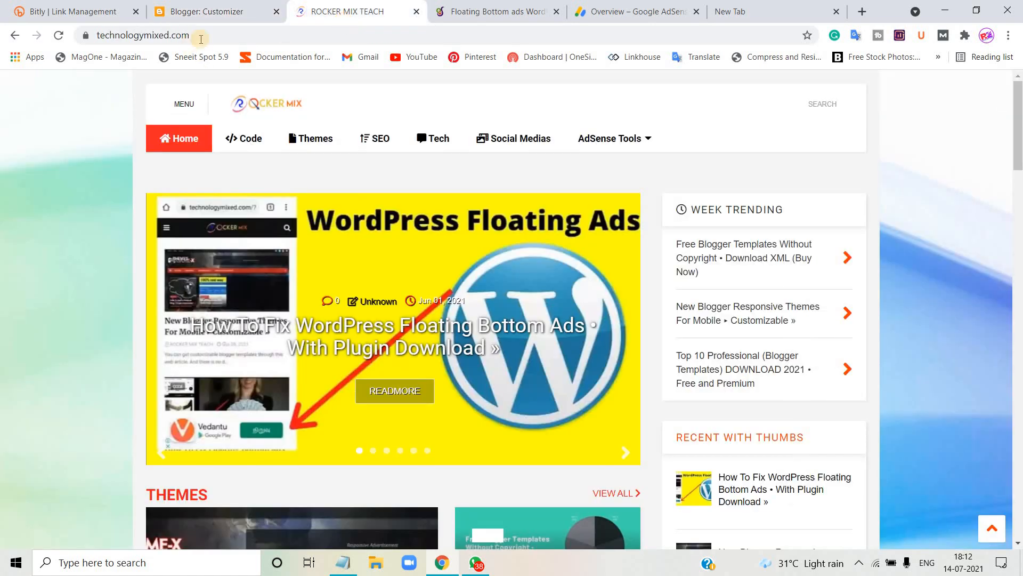
pyautogui.click(226, 38)
pyautogui.press('Return')
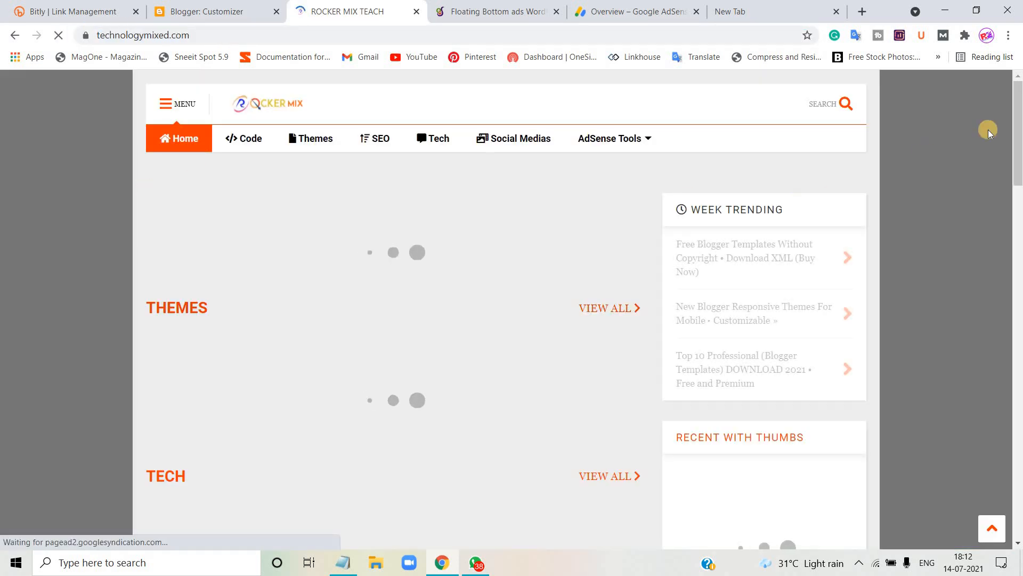
pyautogui.moveTo(1018, 131); pyautogui.dragTo(1002, 35)
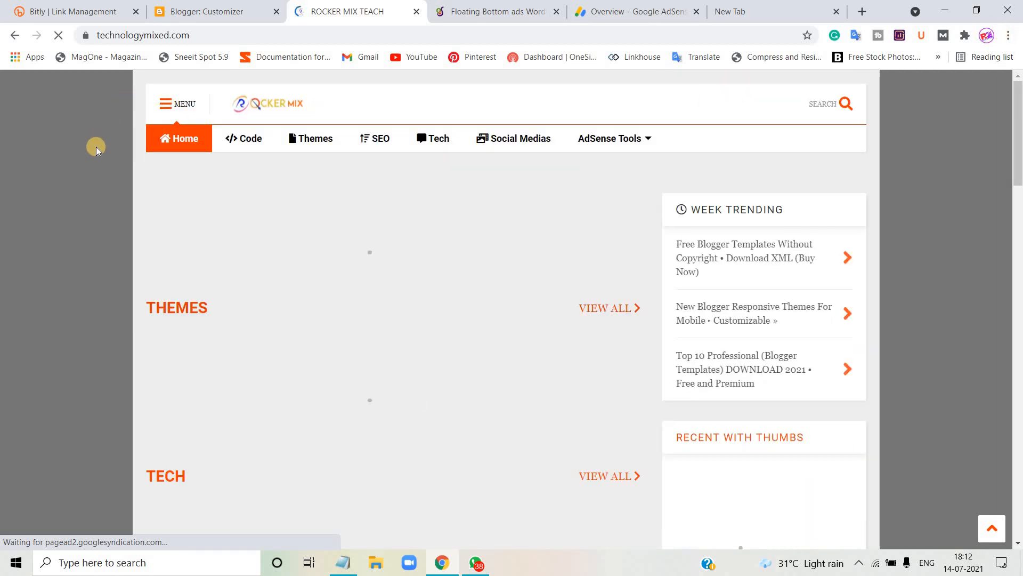
pyautogui.click(208, 7)
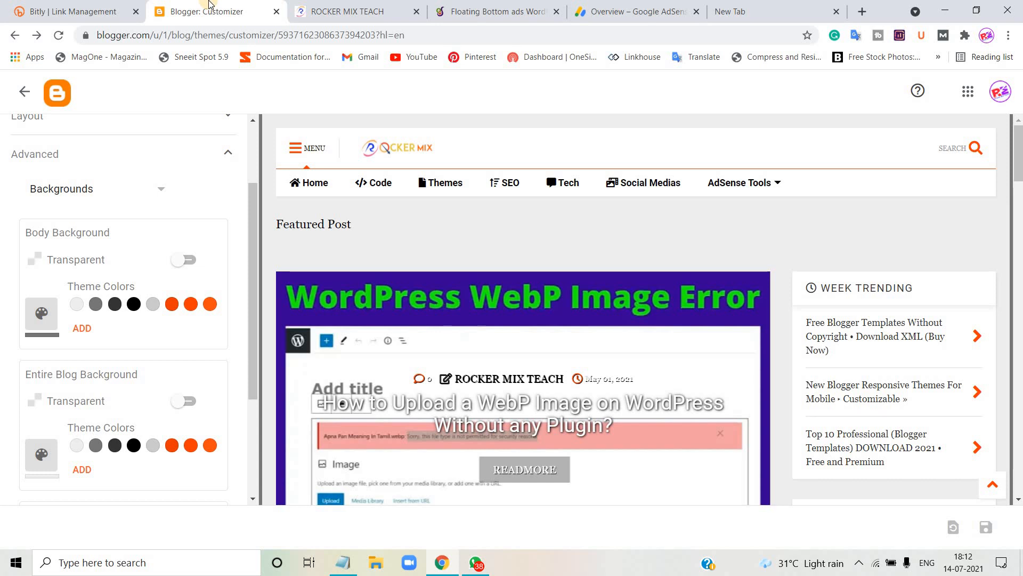
pyautogui.click(292, 8)
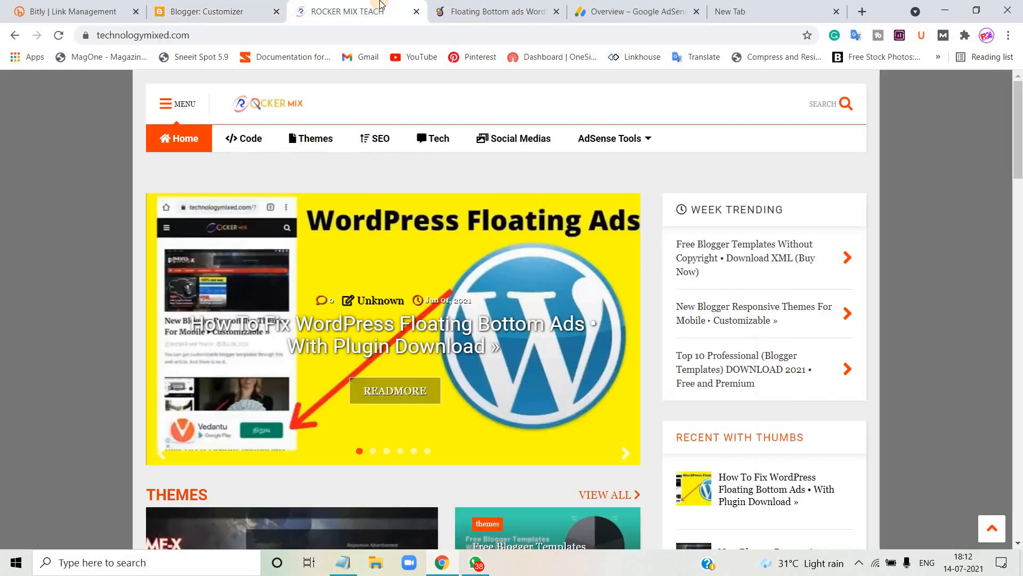
pyautogui.click(266, 8)
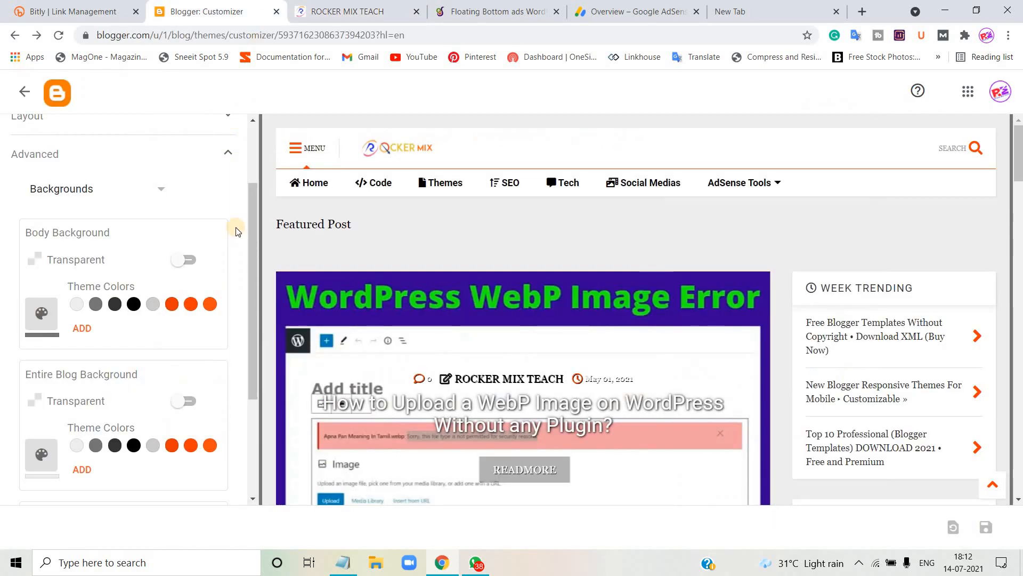
# - Review the remaining Backgrounds options, and set the Menu Main Items Font to Georgia in the Menu category
pyautogui.moveTo(250, 269); pyautogui.dragTo(257, 356)
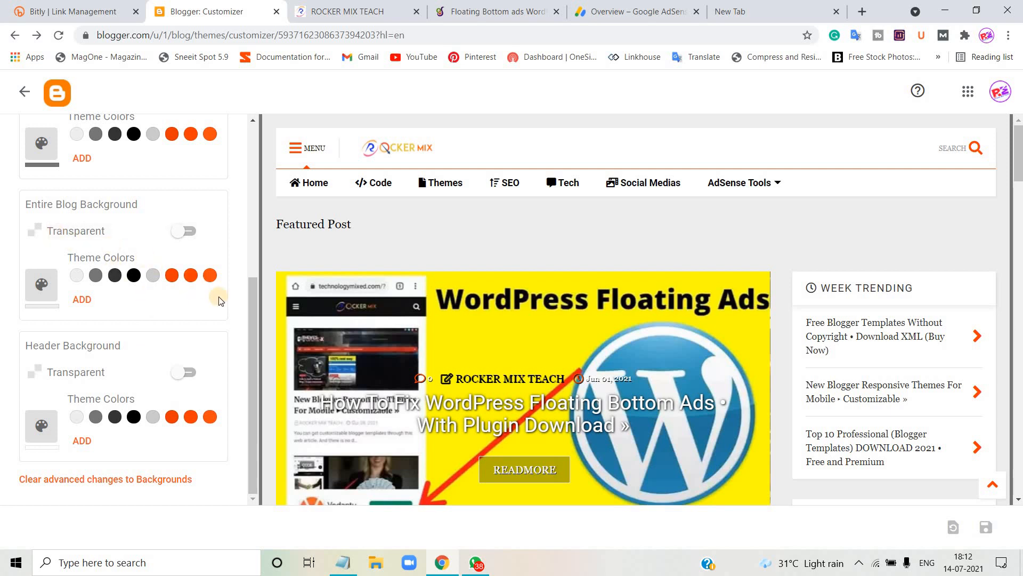
pyautogui.moveTo(249, 333); pyautogui.dragTo(244, 194)
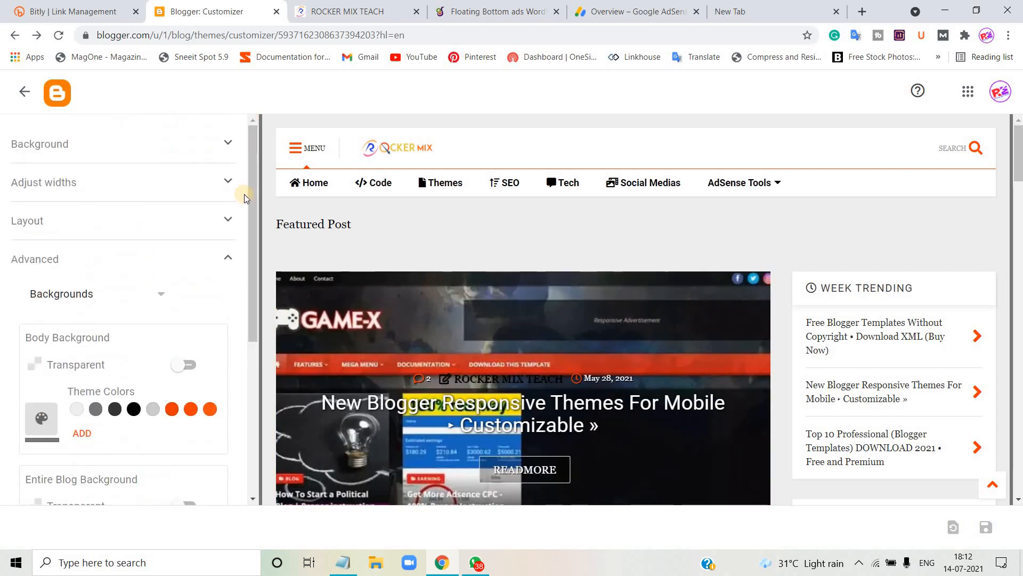
pyautogui.click(161, 299)
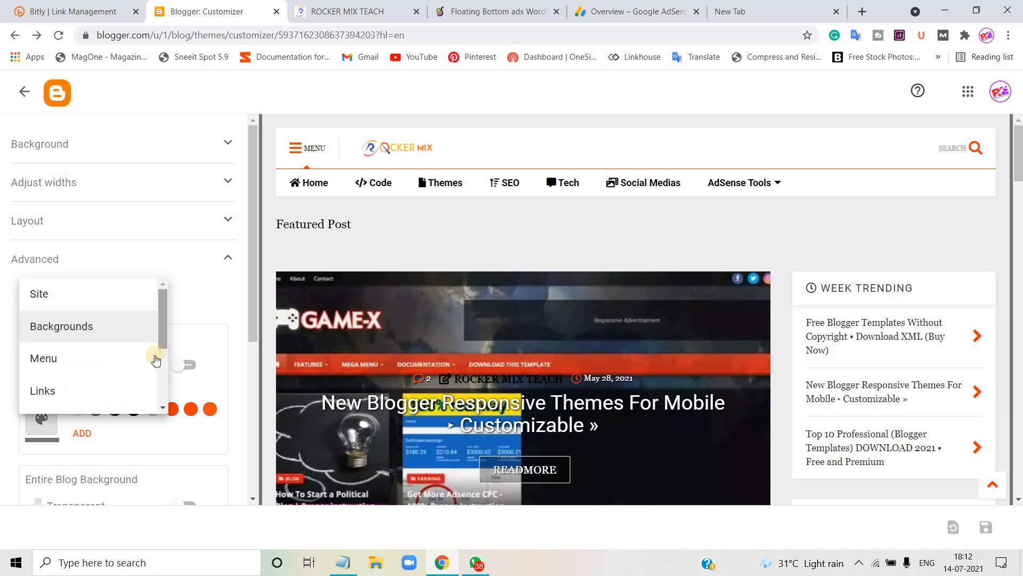
pyautogui.click(107, 372)
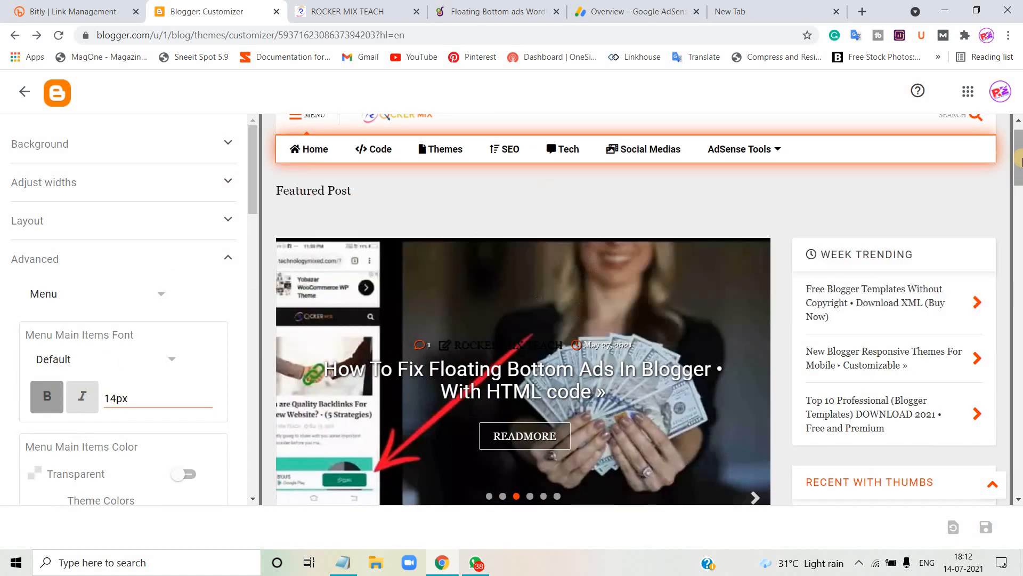
pyautogui.moveTo(1021, 156); pyautogui.dragTo(1020, 151)
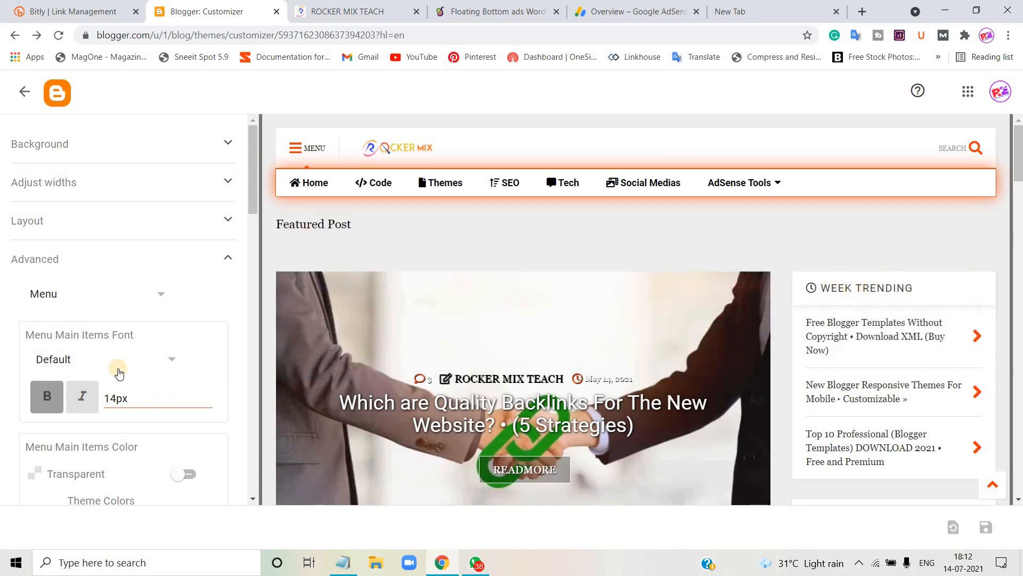
pyautogui.click(117, 366)
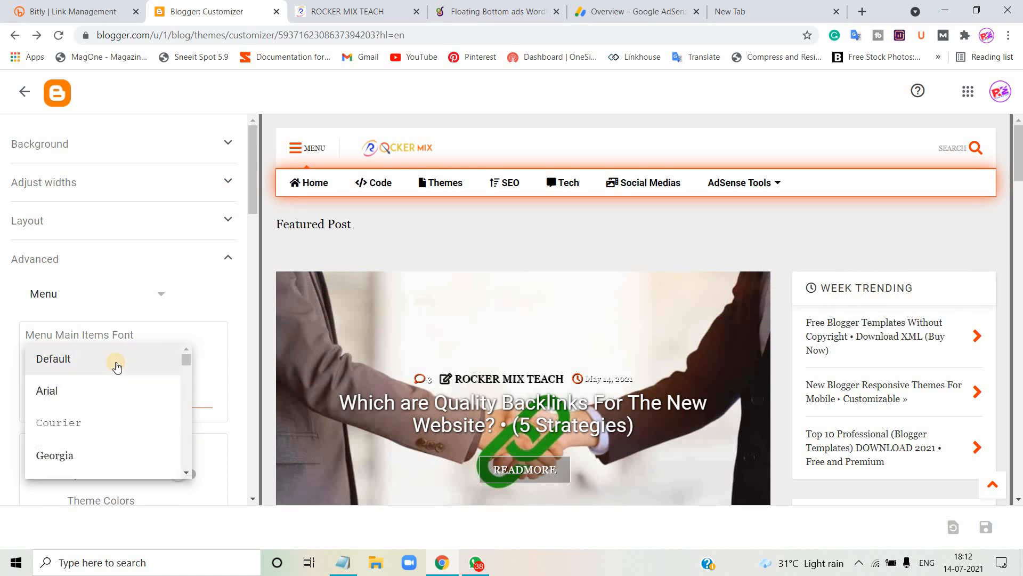
pyautogui.click(96, 457)
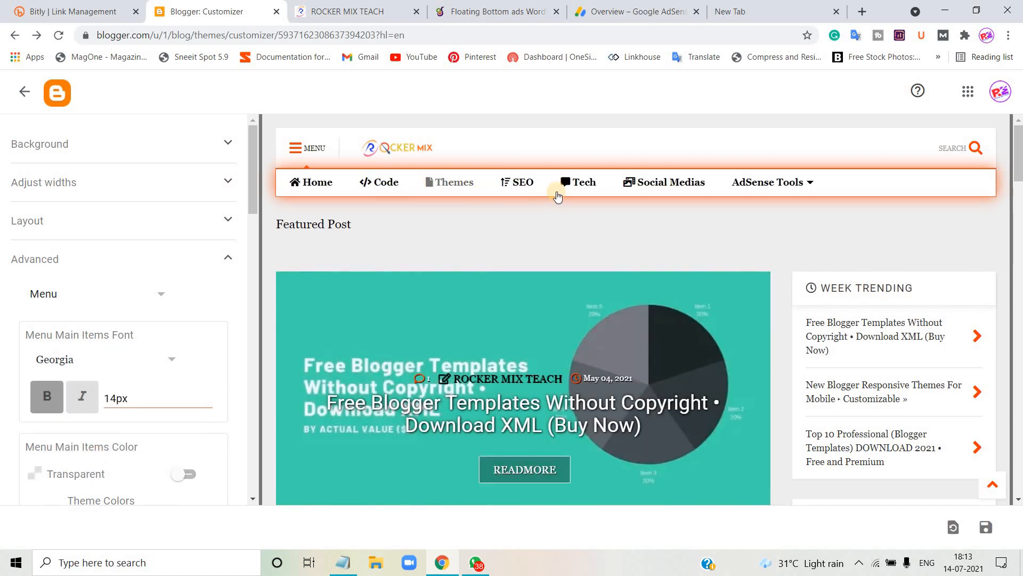
# - Check the Menu color options and the submenus of the main menu items in the preview, and save the customizer settings
pyautogui.moveTo(559, 189)
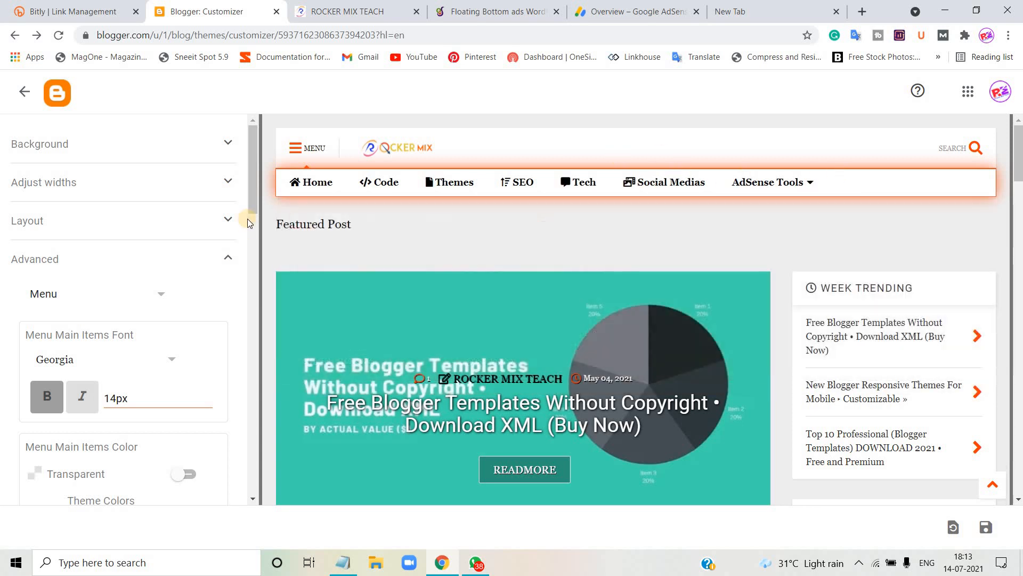
pyautogui.moveTo(257, 236); pyautogui.dragTo(261, 273)
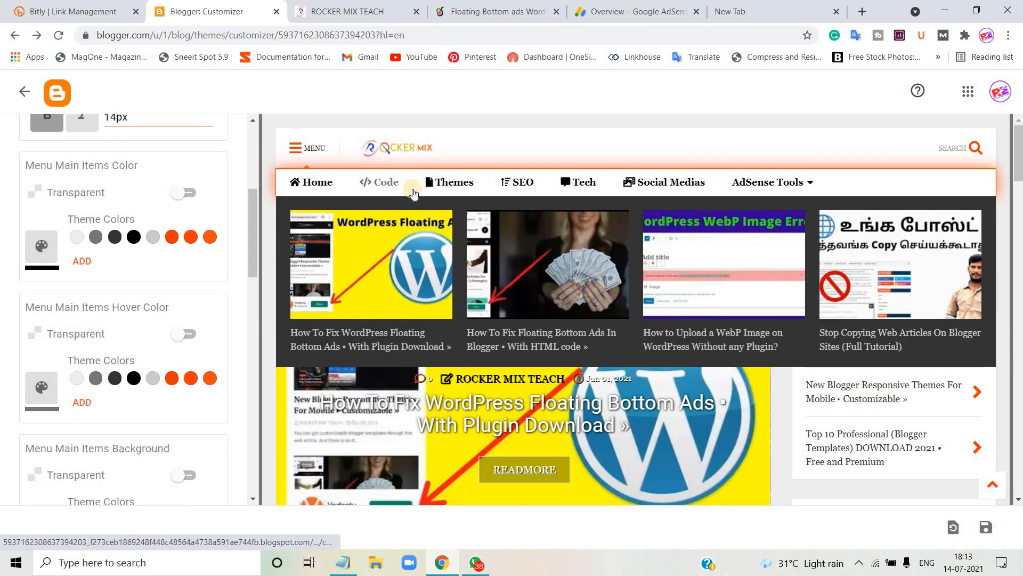
pyautogui.moveTo(434, 188)
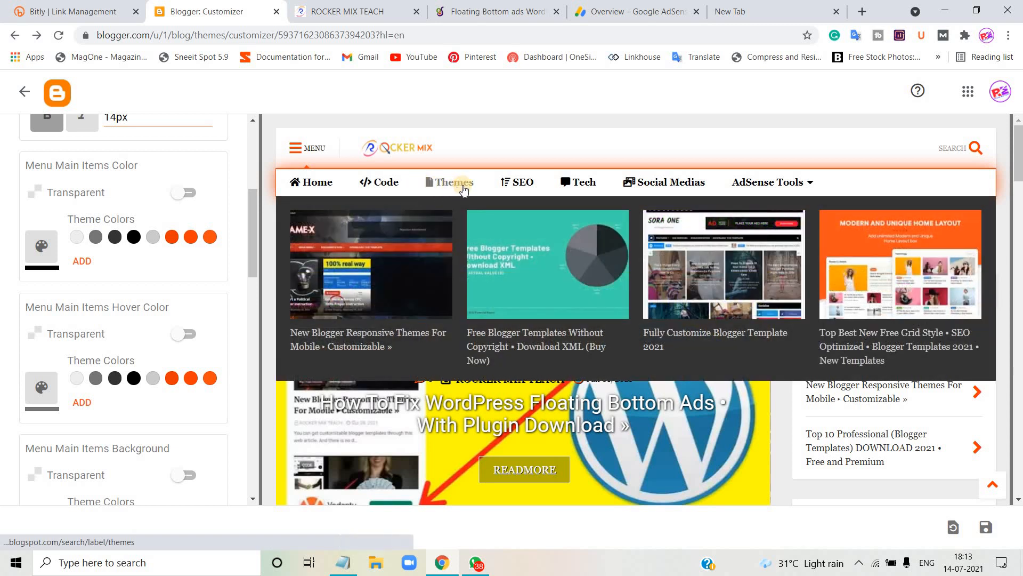
pyautogui.moveTo(604, 185)
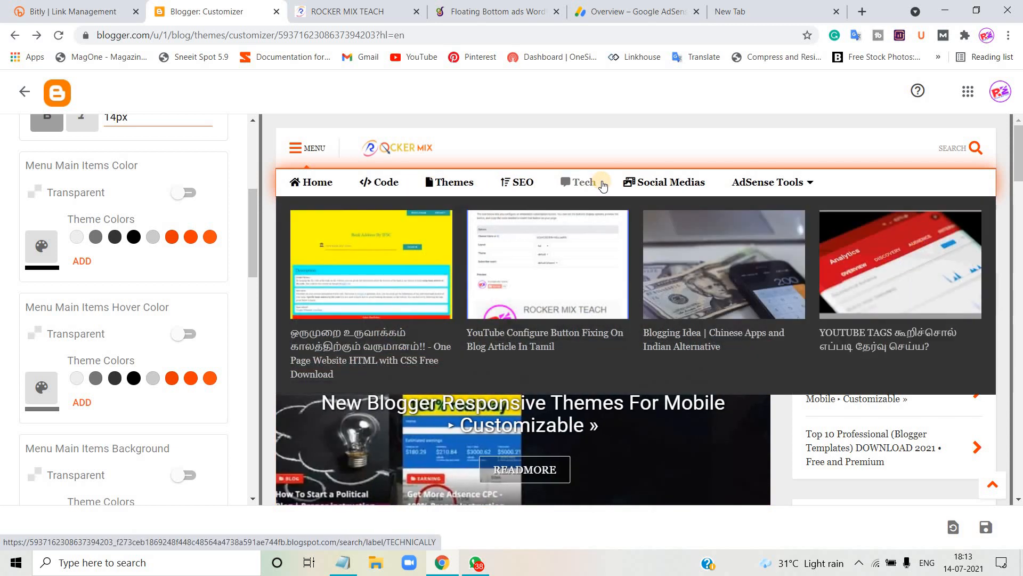
pyautogui.moveTo(393, 194)
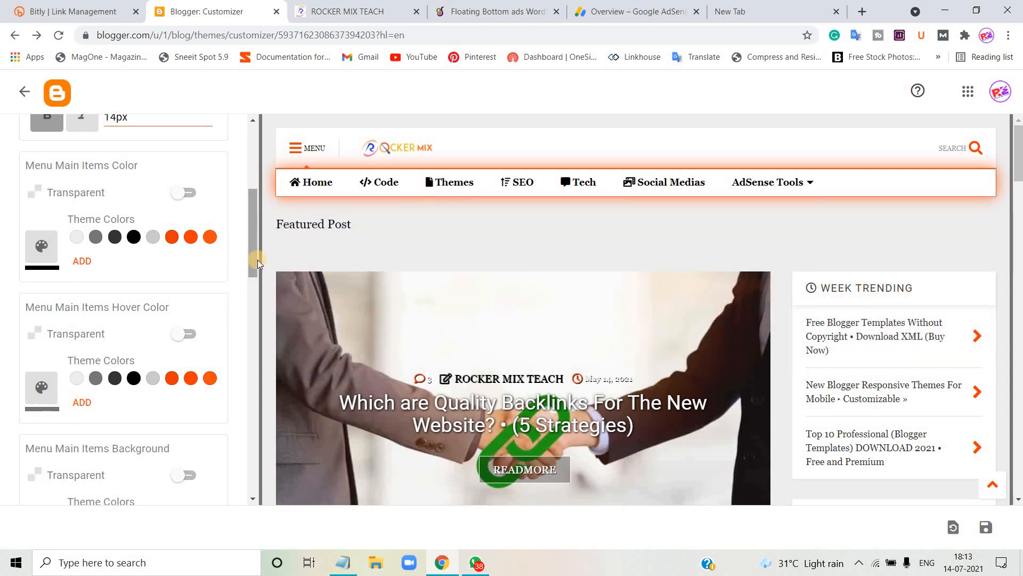
pyautogui.moveTo(258, 260); pyautogui.dragTo(254, 171)
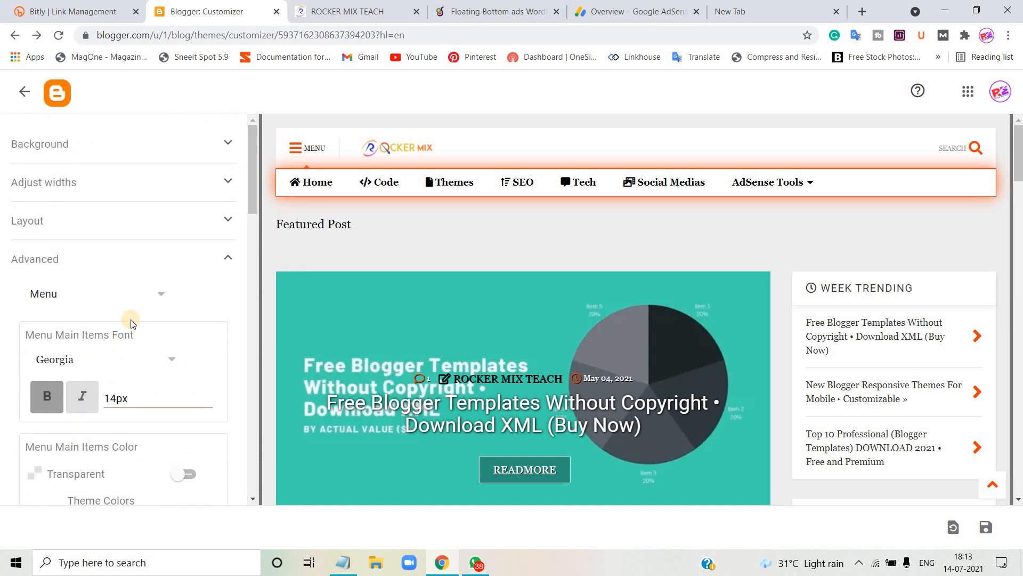
pyautogui.click(158, 297)
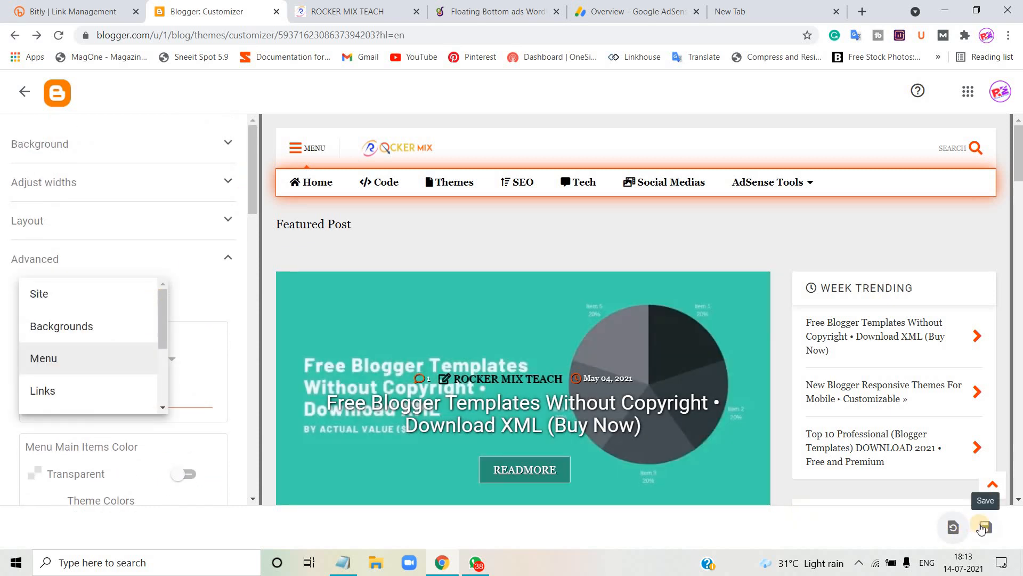
pyautogui.click(986, 527)
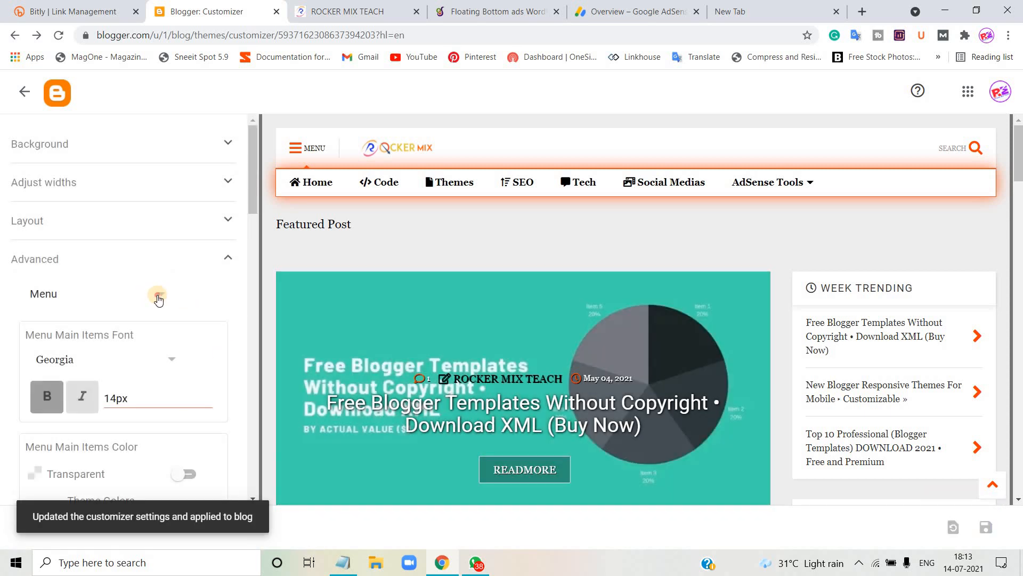
# - Show the Links category and examine the link colors in the previewed article "New Blogger Responsive Themes For Mobile"
pyautogui.click(158, 297)
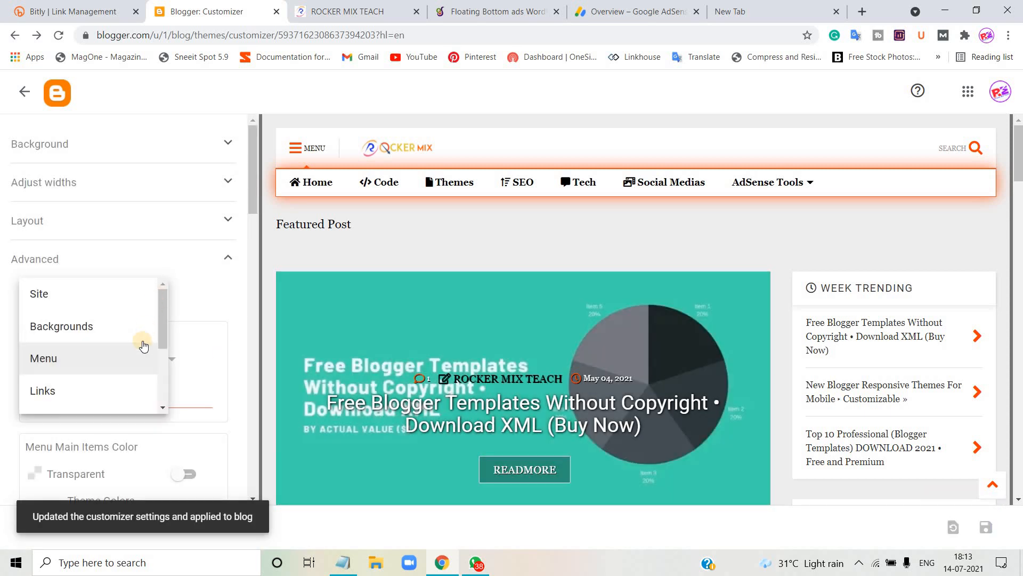
pyautogui.click(127, 394)
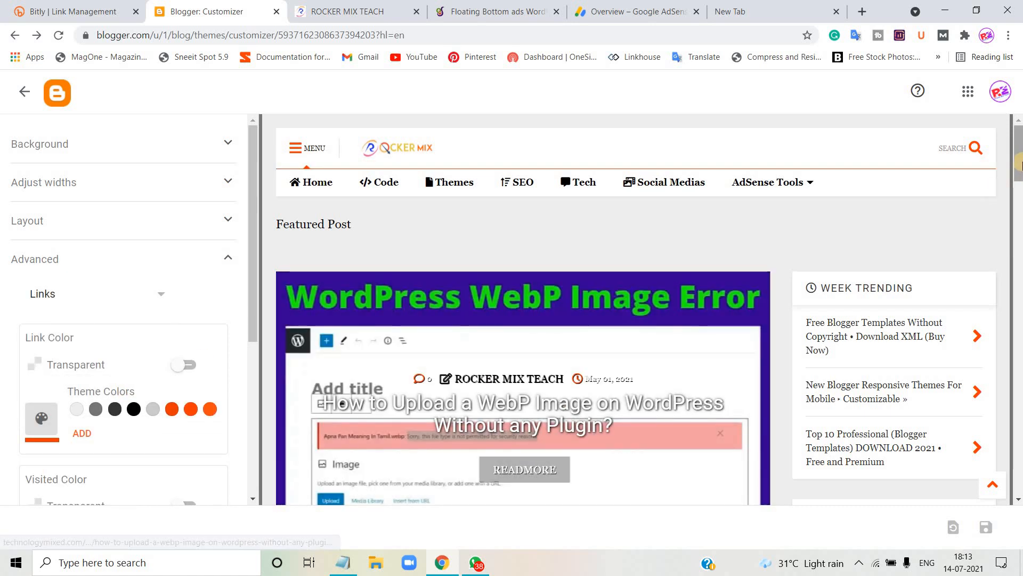
pyautogui.scroll(-3, 1019, 179)
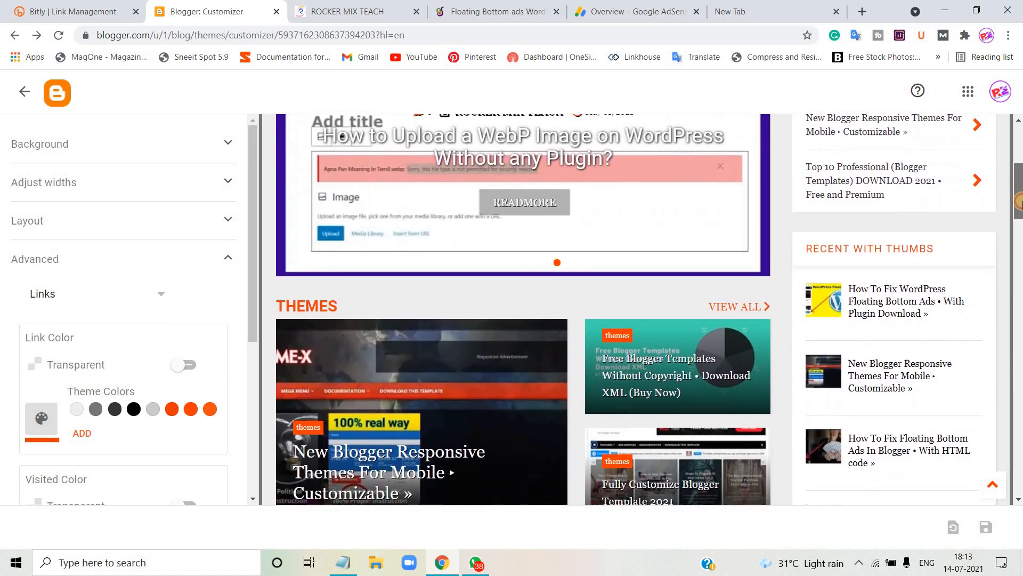
pyautogui.moveTo(1022, 199)
pyautogui.mouseDown()
pyautogui.moveTo(1021, 186)
pyautogui.moveTo(1020, 212)
pyautogui.mouseUp()
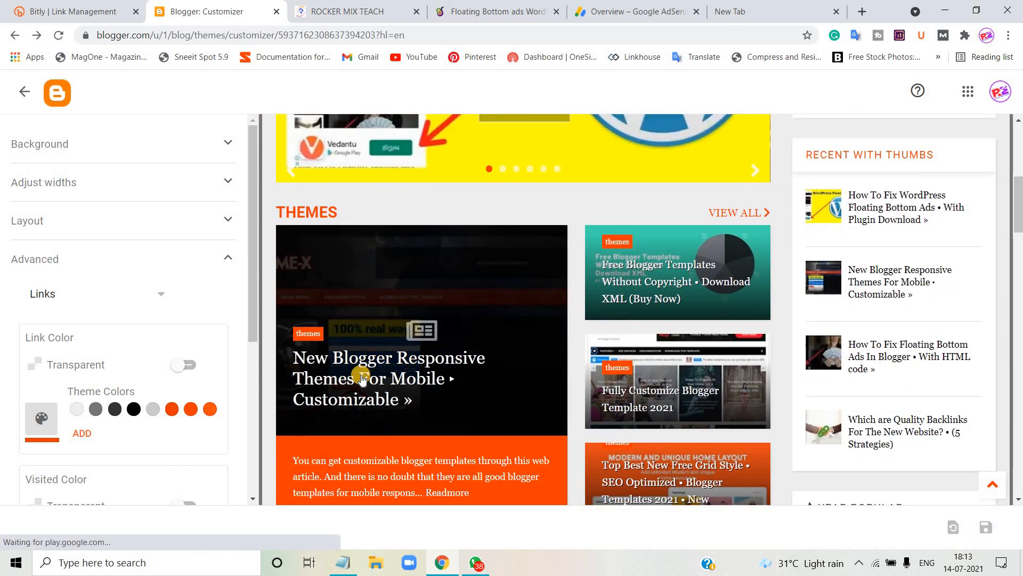
pyautogui.click(361, 376)
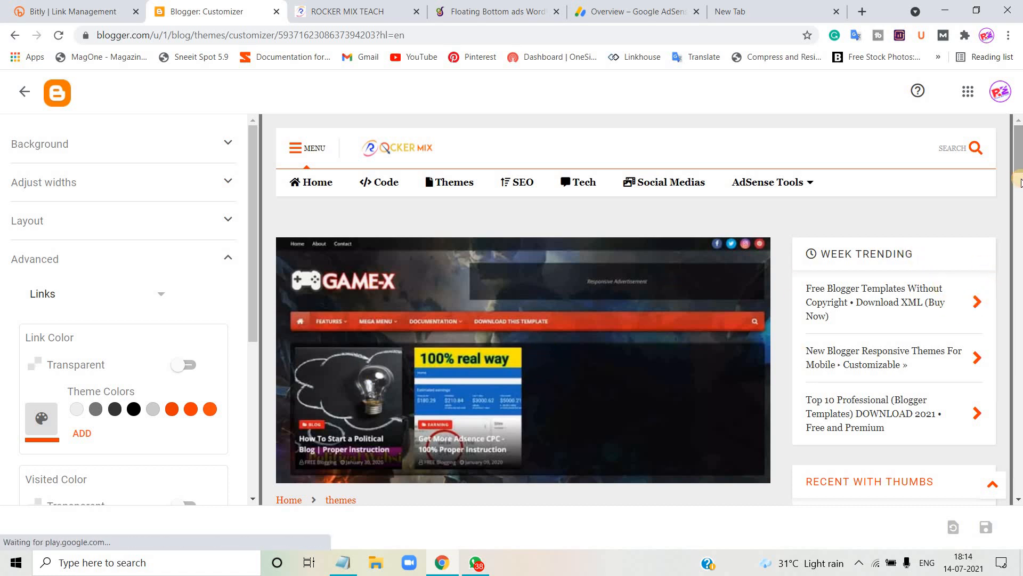
pyautogui.moveTo(1018, 176); pyautogui.dragTo(1018, 216)
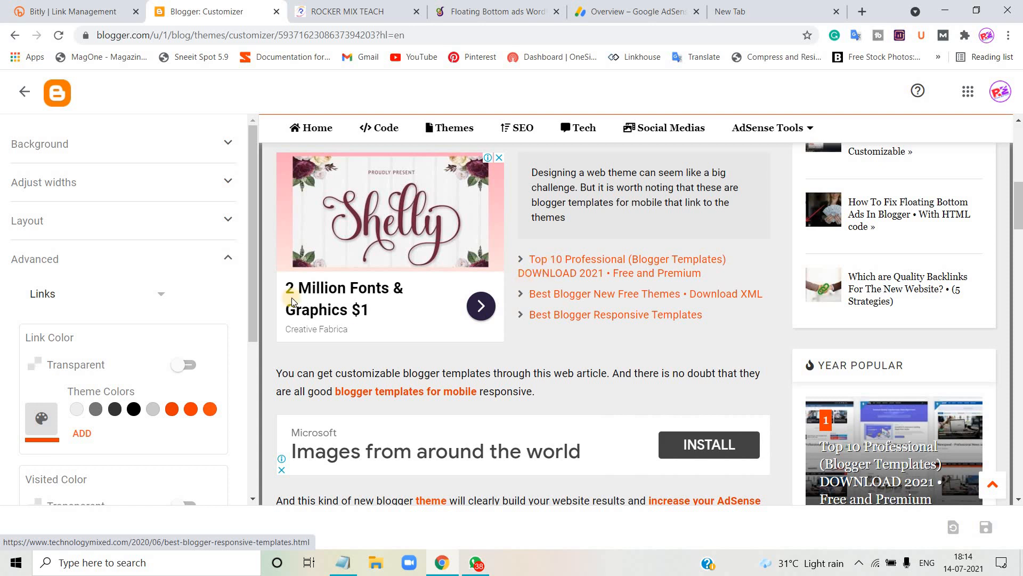
# - Review the Link, Visited and Hover Color settings of the Links category and save the customizer settings
pyautogui.moveTo(255, 276); pyautogui.dragTo(252, 367)
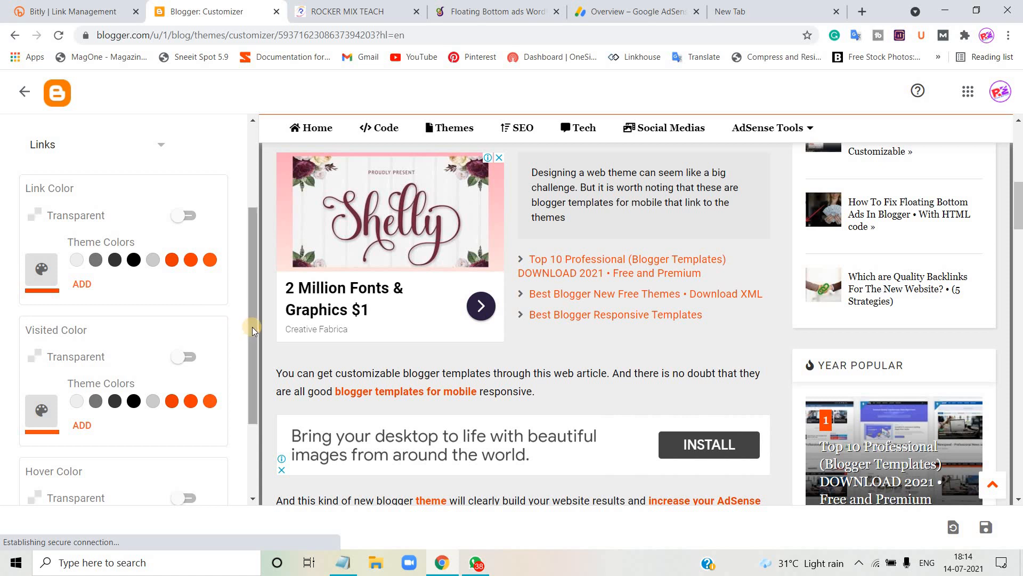
pyautogui.scroll(-3, 252, 327)
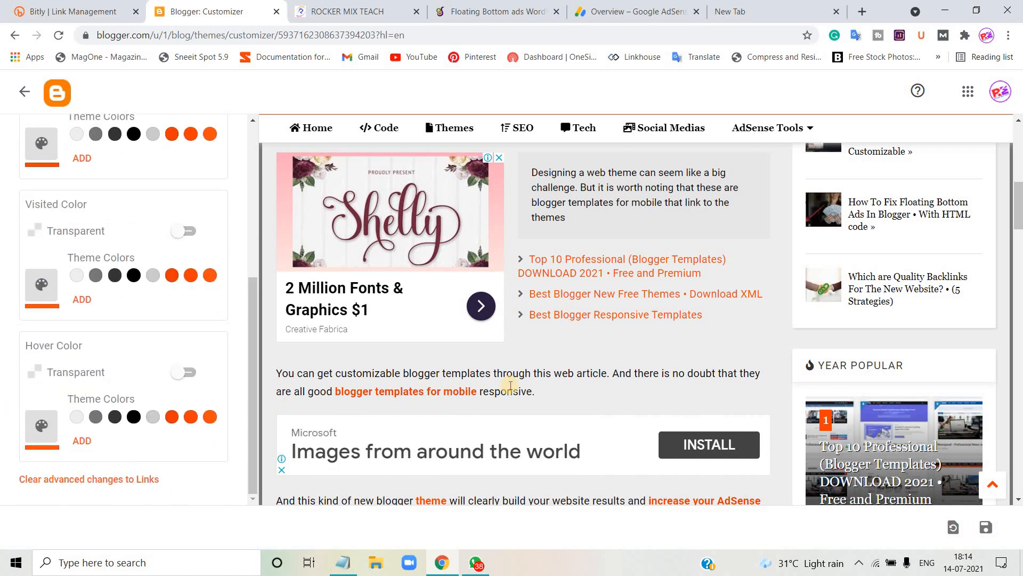
pyautogui.click(994, 531)
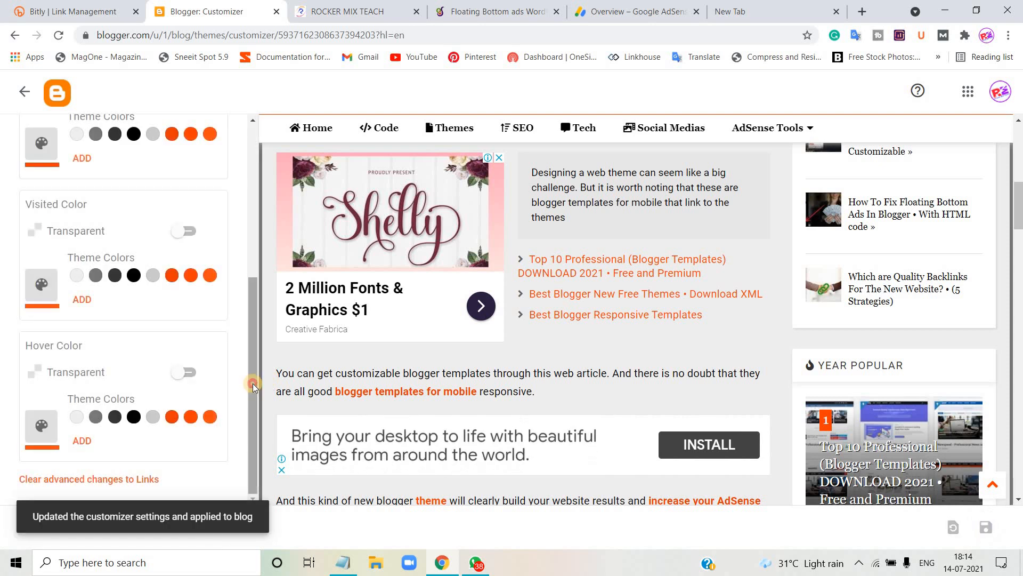
pyautogui.moveTo(253, 383); pyautogui.dragTo(167, 251)
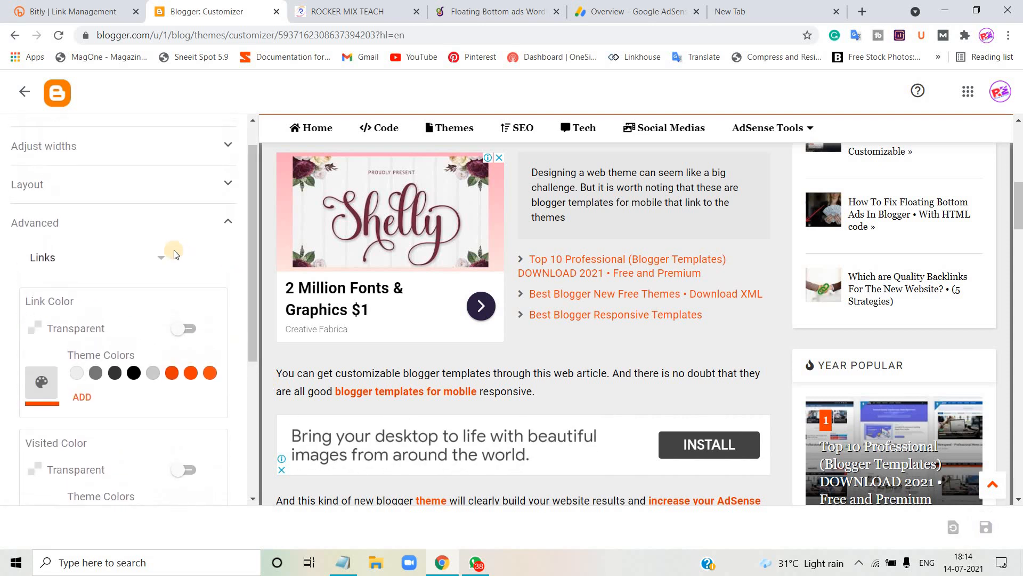
# - Show the Widgets - Gadgets category of the advanced settings and set the Article Widgets Title font to Georgia
pyautogui.click(145, 261)
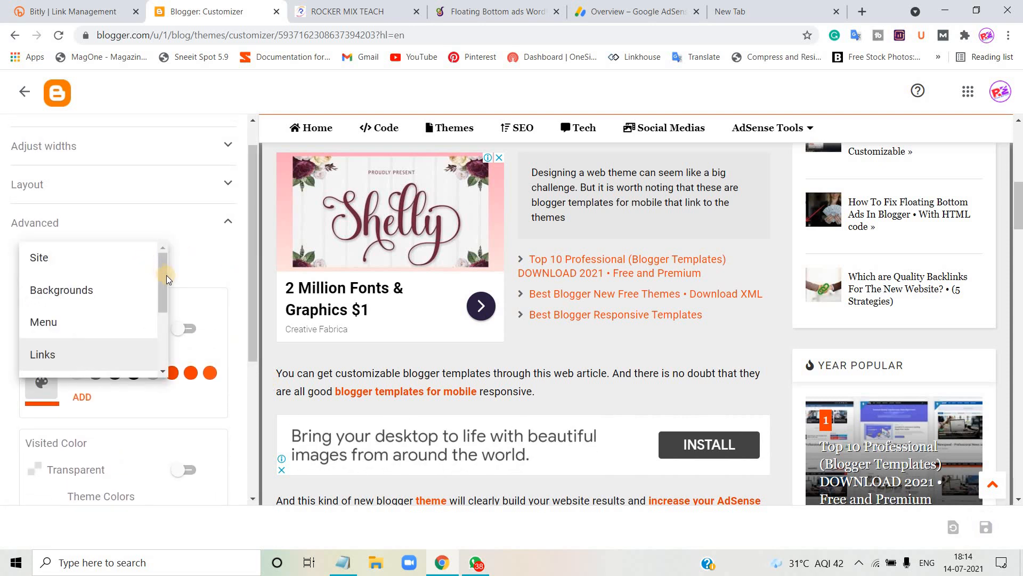
pyautogui.moveTo(160, 286); pyautogui.dragTo(160, 324)
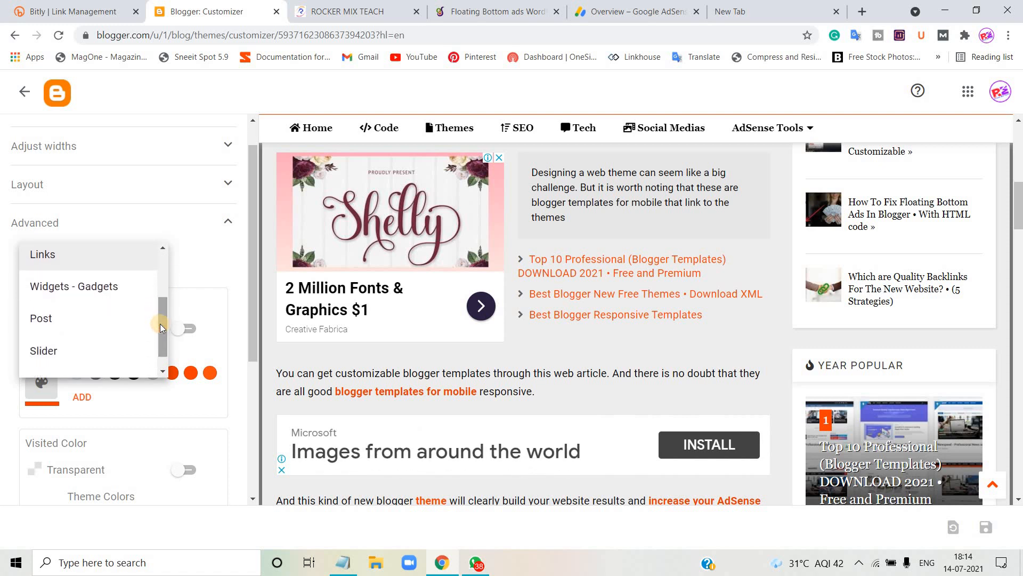
pyautogui.click(114, 291)
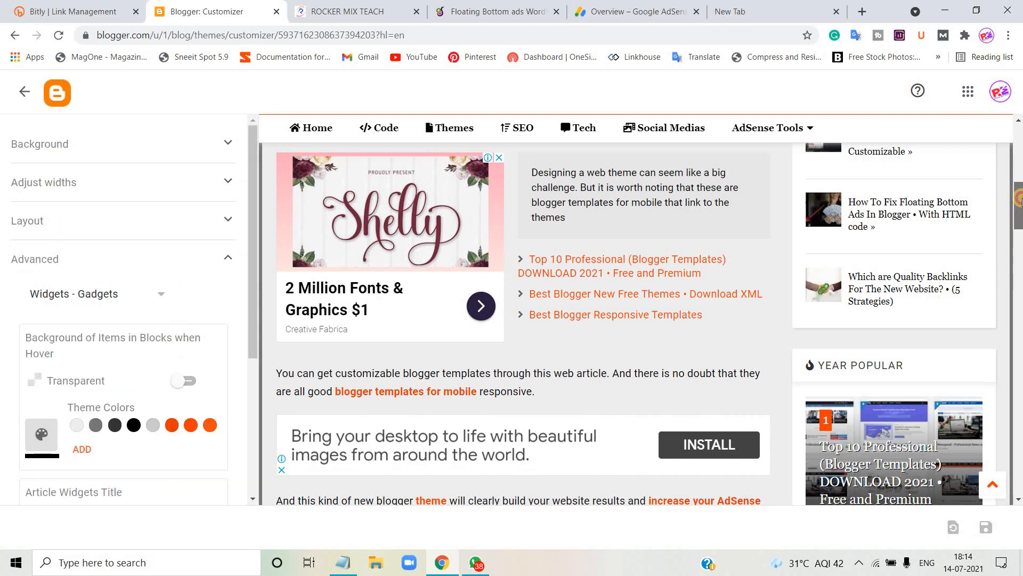
pyautogui.moveTo(1022, 197); pyautogui.dragTo(1022, 177)
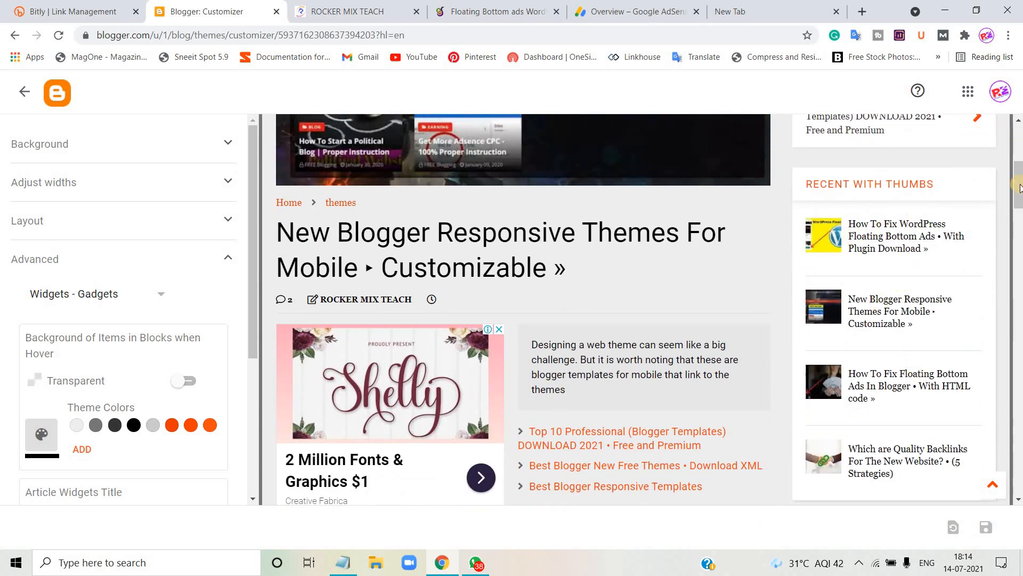
pyautogui.moveTo(1018, 205)
pyautogui.mouseDown()
pyautogui.moveTo(1018, 239)
pyautogui.moveTo(1018, 208)
pyautogui.mouseUp()
pyautogui.moveTo(251, 299); pyautogui.dragTo(260, 400)
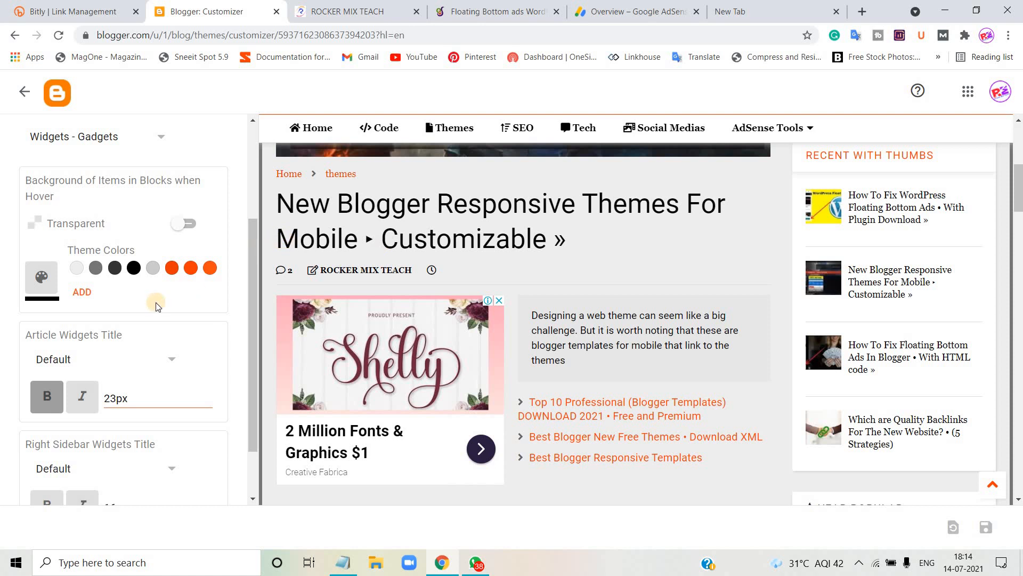
pyautogui.moveTo(251, 346)
pyautogui.mouseDown()
pyautogui.moveTo(248, 285)
pyautogui.moveTo(255, 356)
pyautogui.mouseUp()
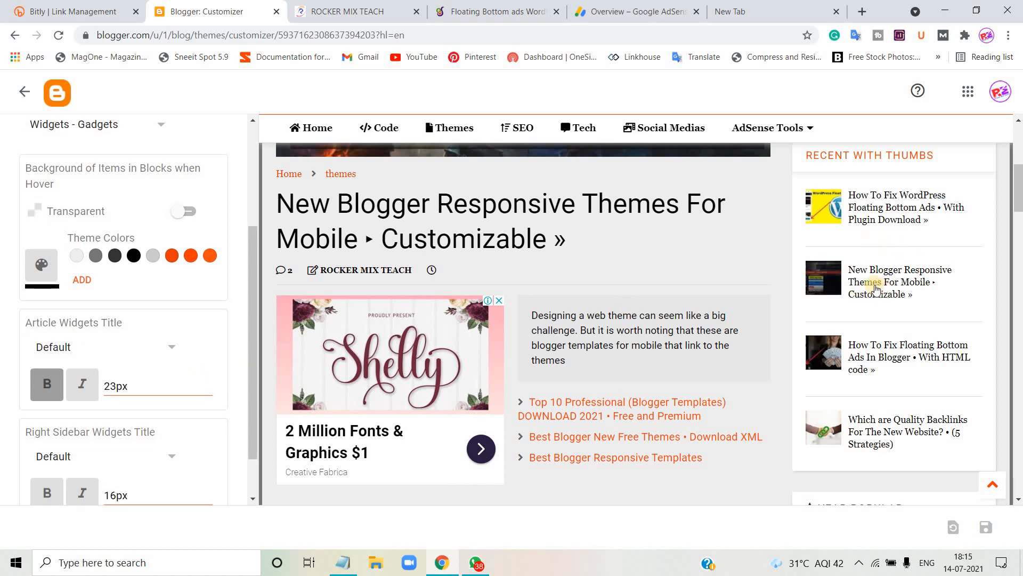
pyautogui.click(160, 347)
pyautogui.click(97, 444)
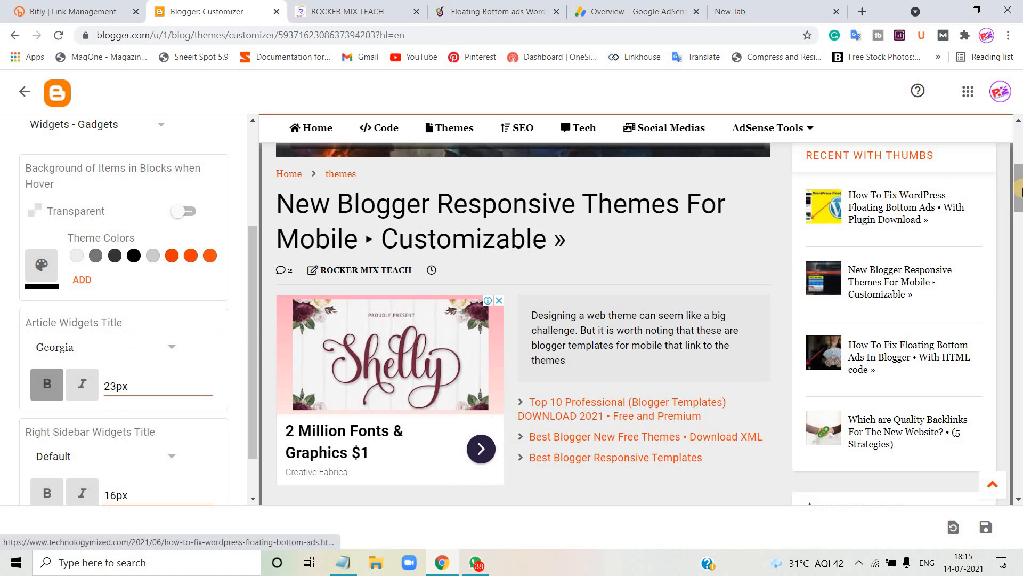
# - Set the Right Sidebar Widgets Title font to Georgia and save the customizer settings
pyautogui.scroll(-5, 1018, 189)
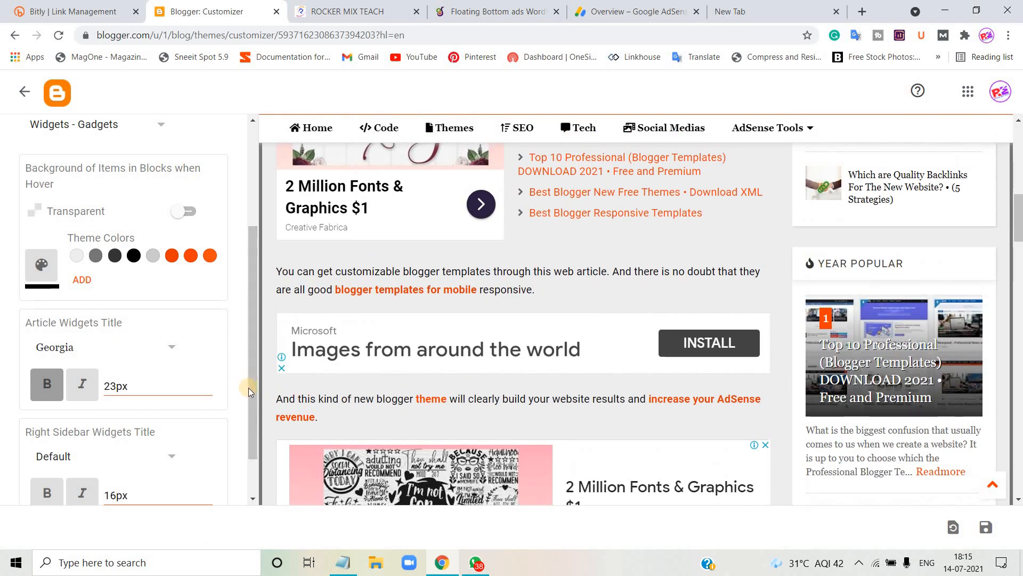
pyautogui.click(256, 485)
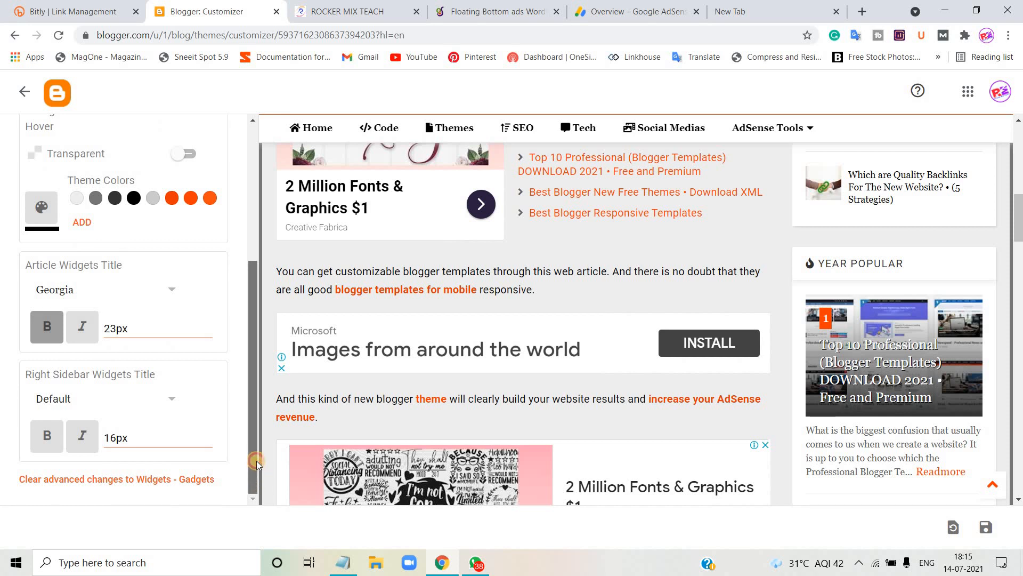
pyautogui.click(94, 405)
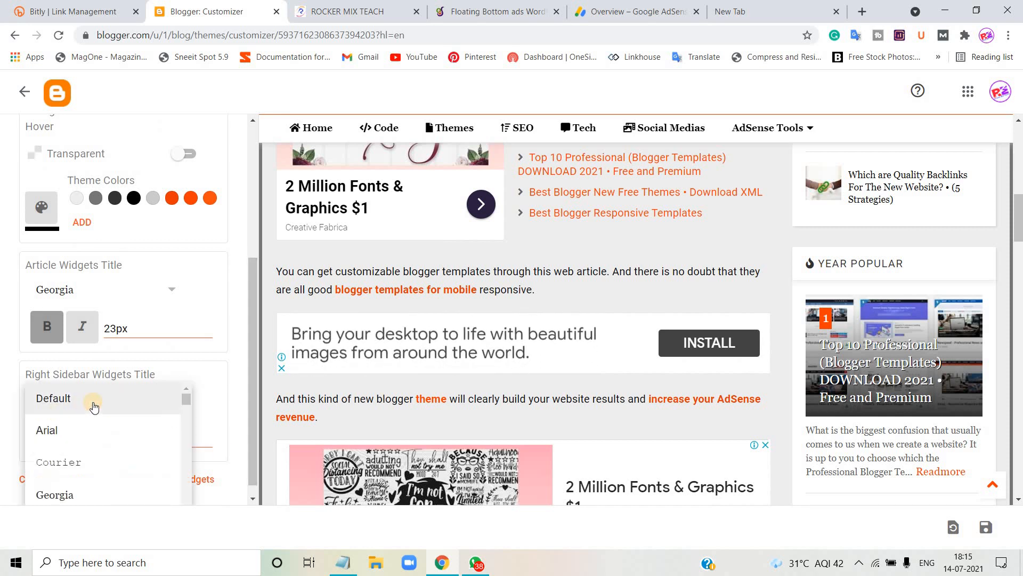
pyautogui.click(68, 498)
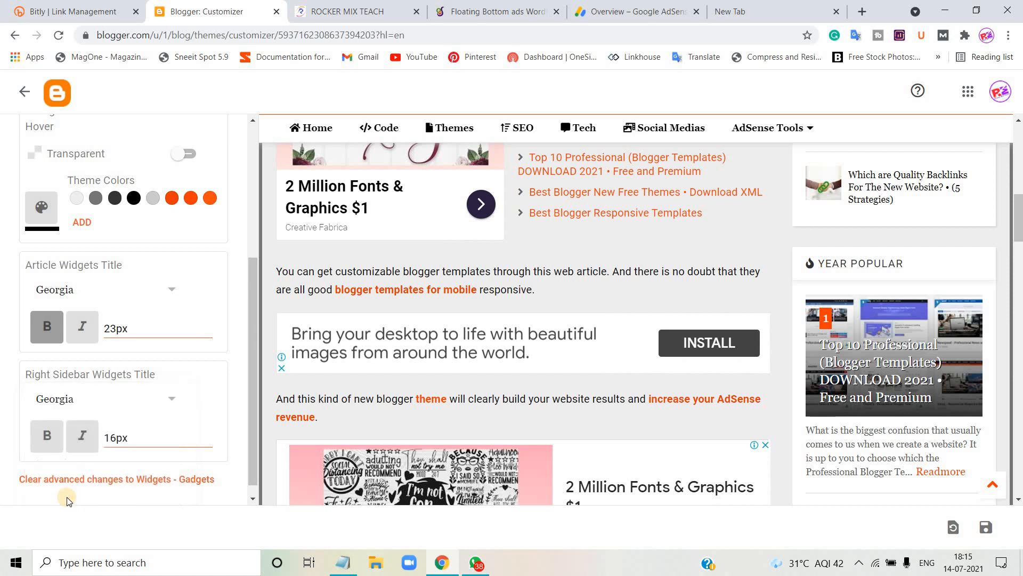
pyautogui.click(982, 529)
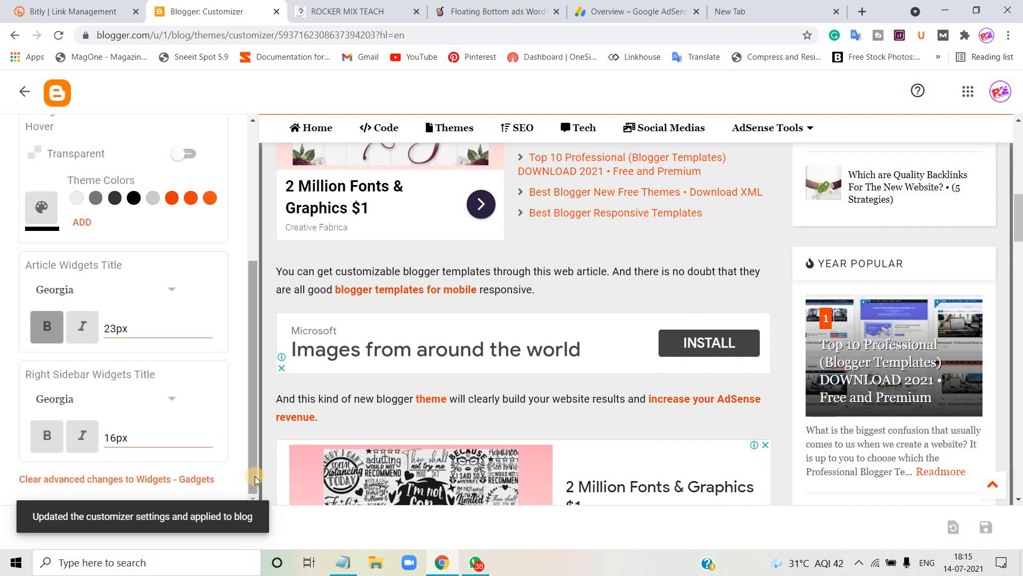
# - In the Post category, set the Post Title to Georgia at 35px and save the customizer settings
pyautogui.moveTo(252, 469); pyautogui.dragTo(232, 360)
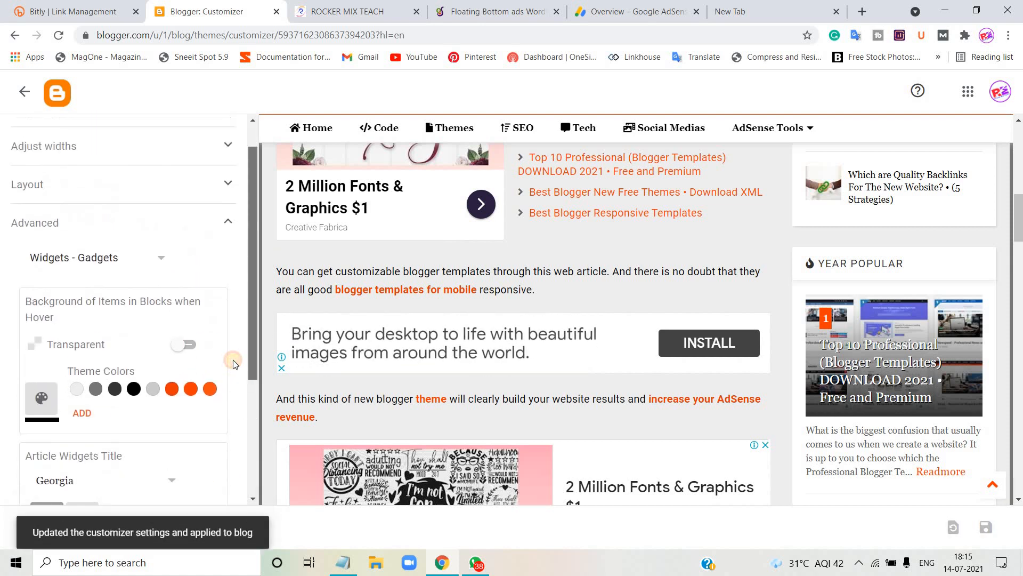
pyautogui.click(132, 274)
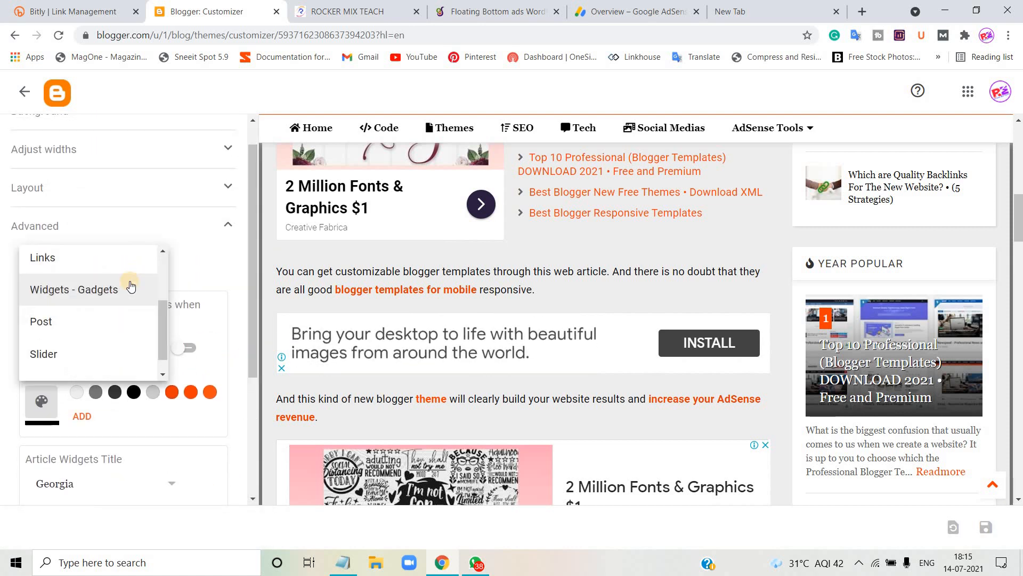
pyautogui.click(119, 323)
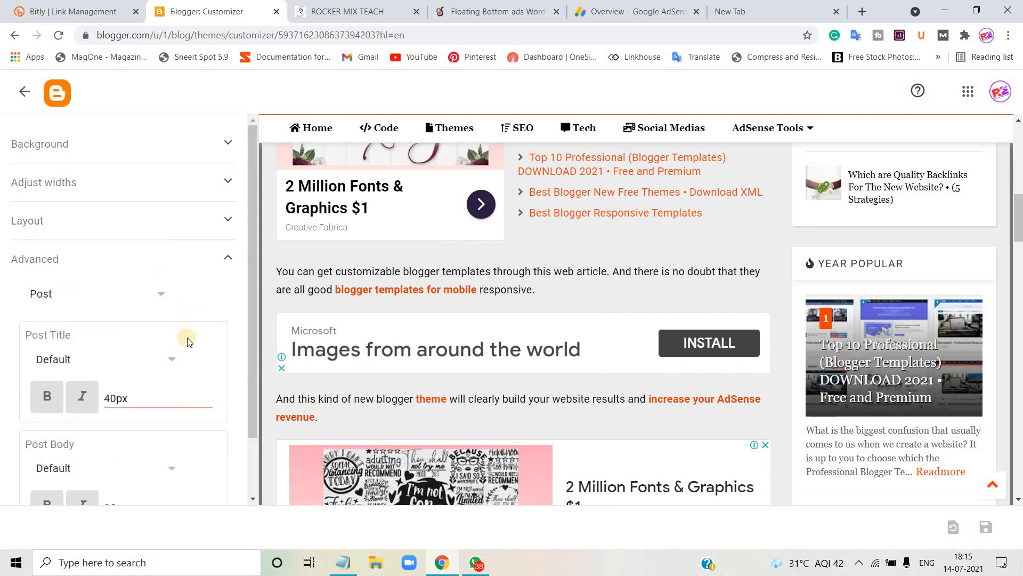
pyautogui.click(140, 363)
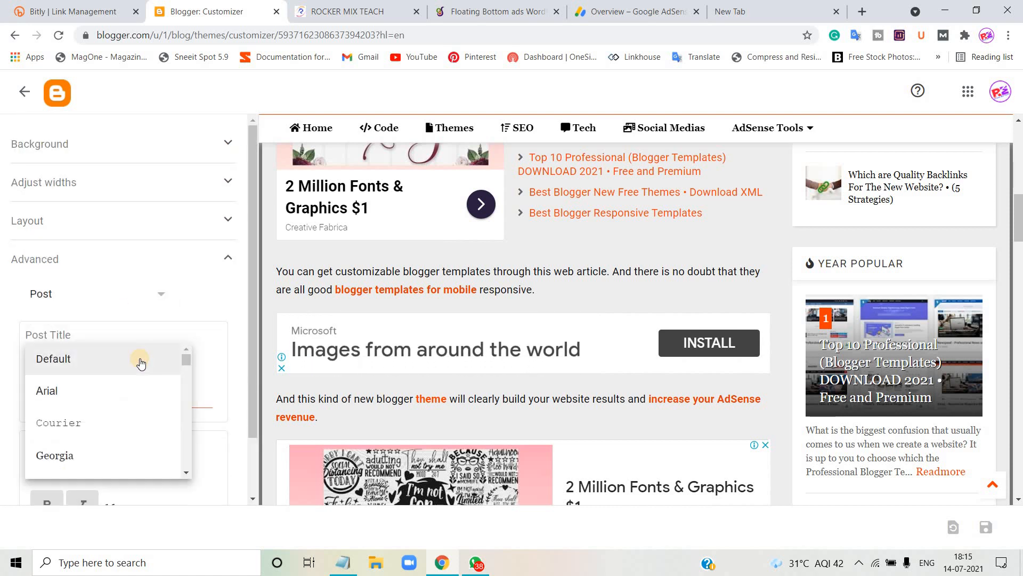
pyautogui.click(87, 455)
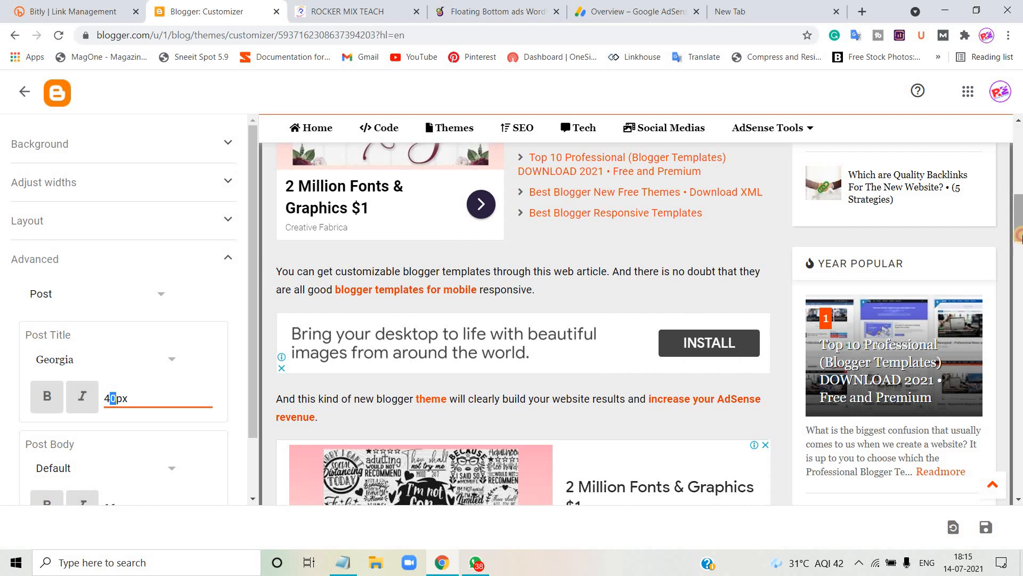
pyautogui.scroll(7, 501, 308)
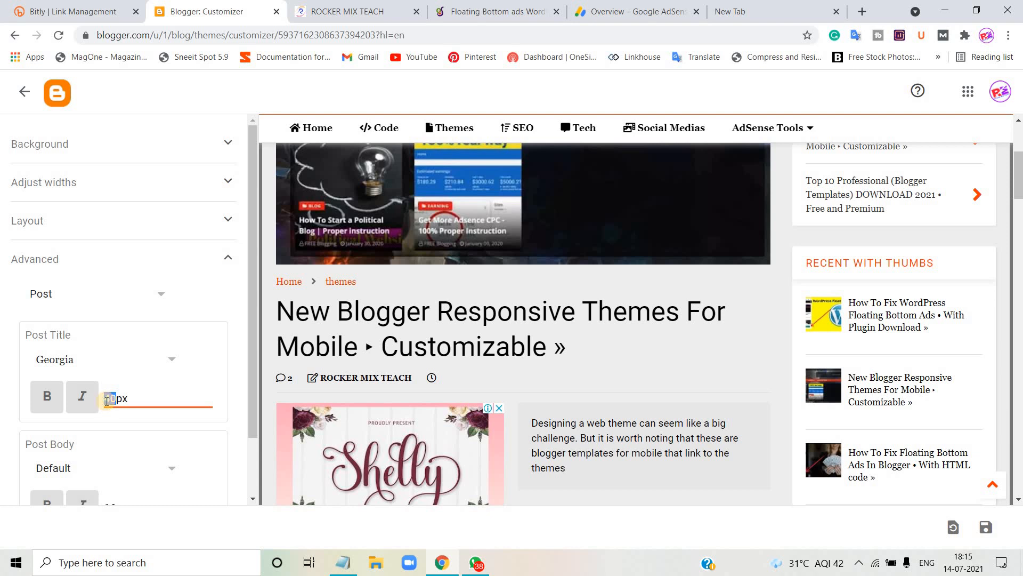
pyautogui.click(986, 528)
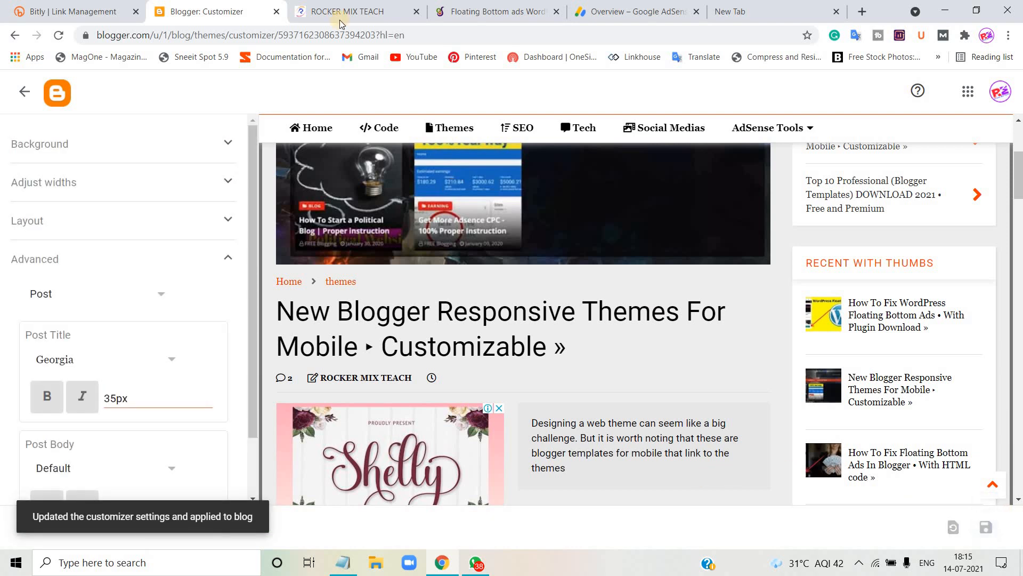
# - On the live blog, open the article "How To Fix WordPress Floating Bottom Ads" and check its title and body text
pyautogui.click(362, 7)
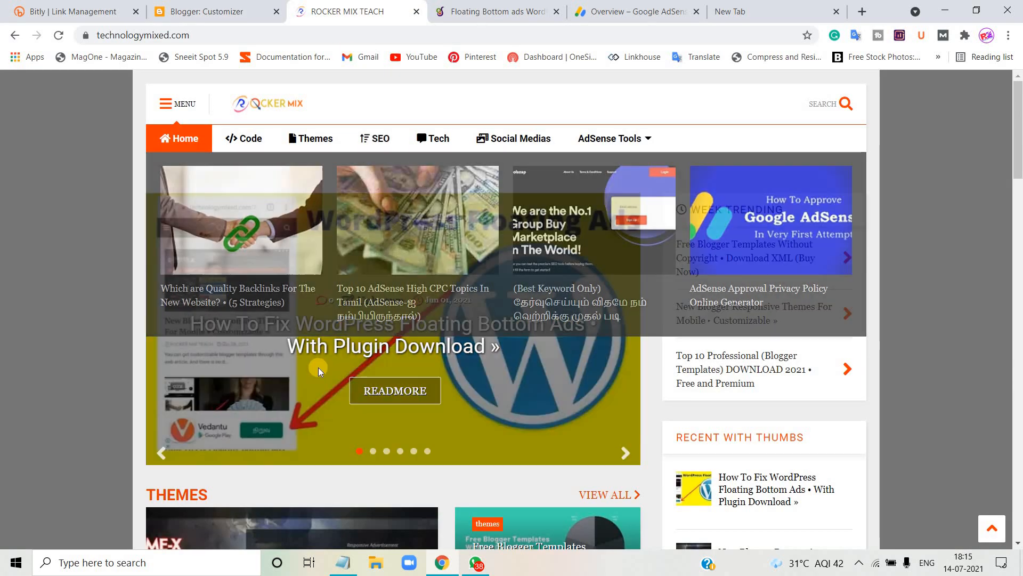
pyautogui.click(320, 359)
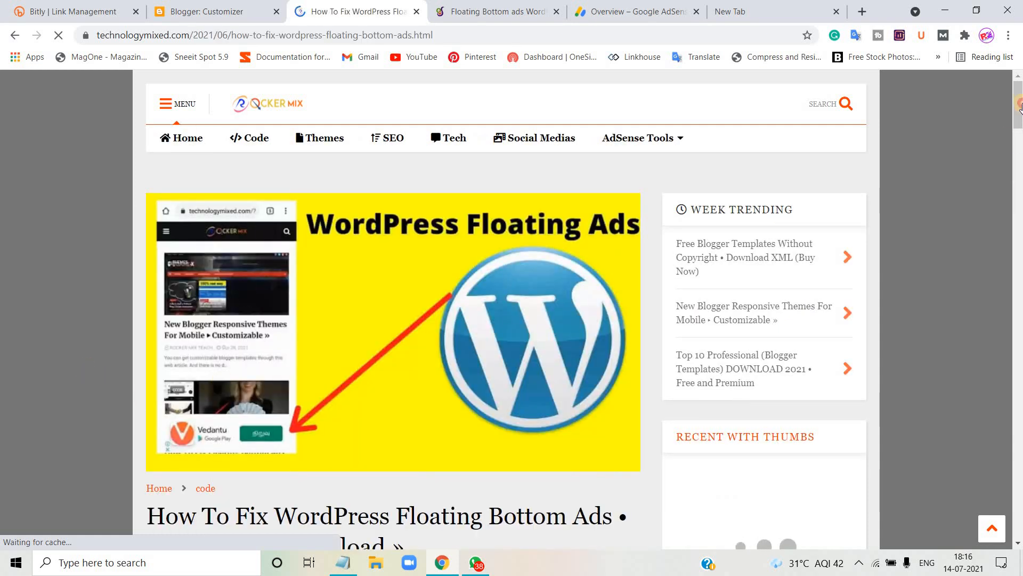
pyautogui.moveTo(1019, 105); pyautogui.dragTo(1019, 130)
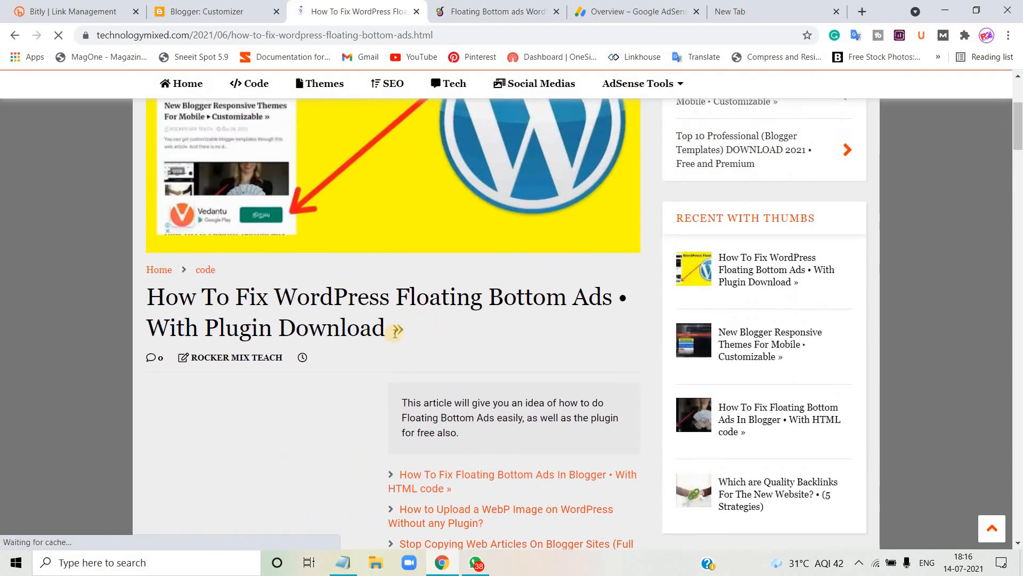
pyautogui.click(1019, 165)
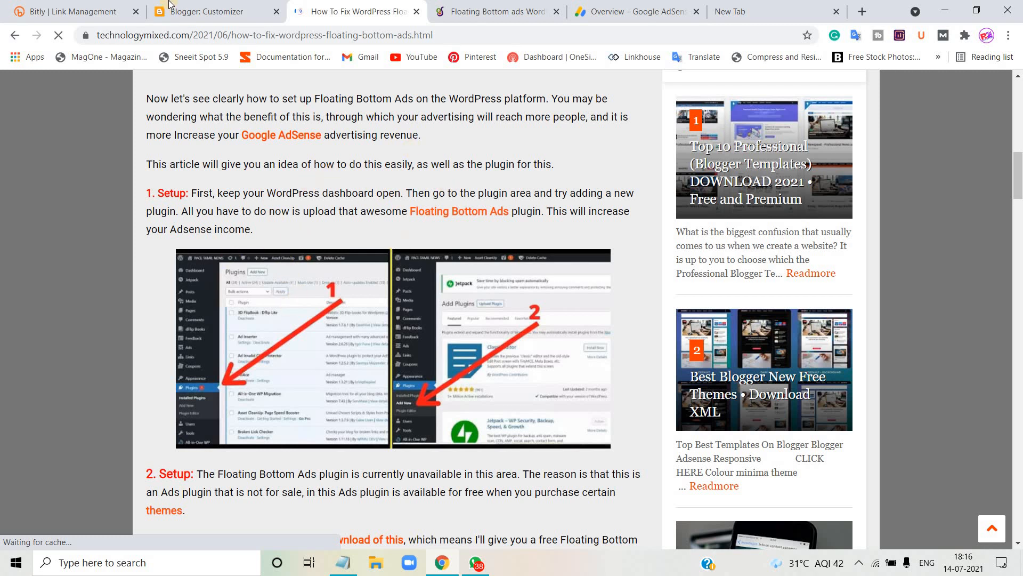
# - Back in the customizer, set the Post Body font to Georgia, comparing with the live article, and save the settings
pyautogui.click(232, 3)
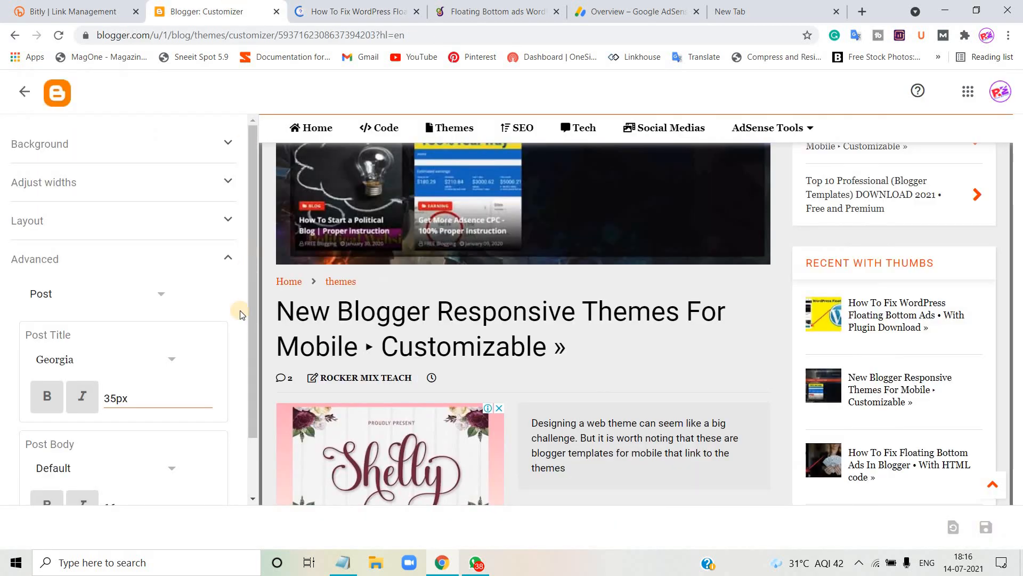
pyautogui.moveTo(254, 381); pyautogui.dragTo(254, 446)
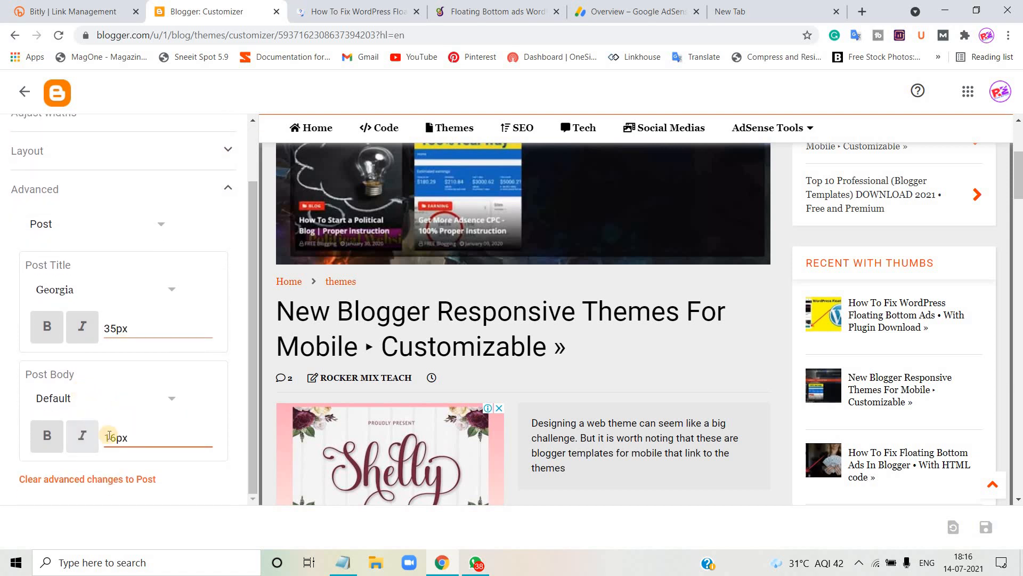
pyautogui.click(366, 6)
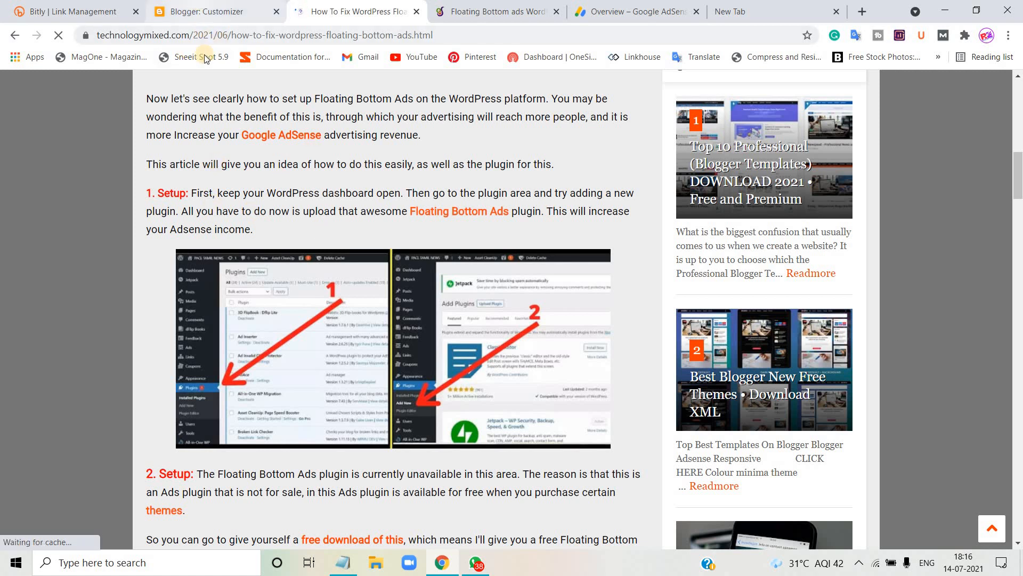
pyautogui.click(198, 6)
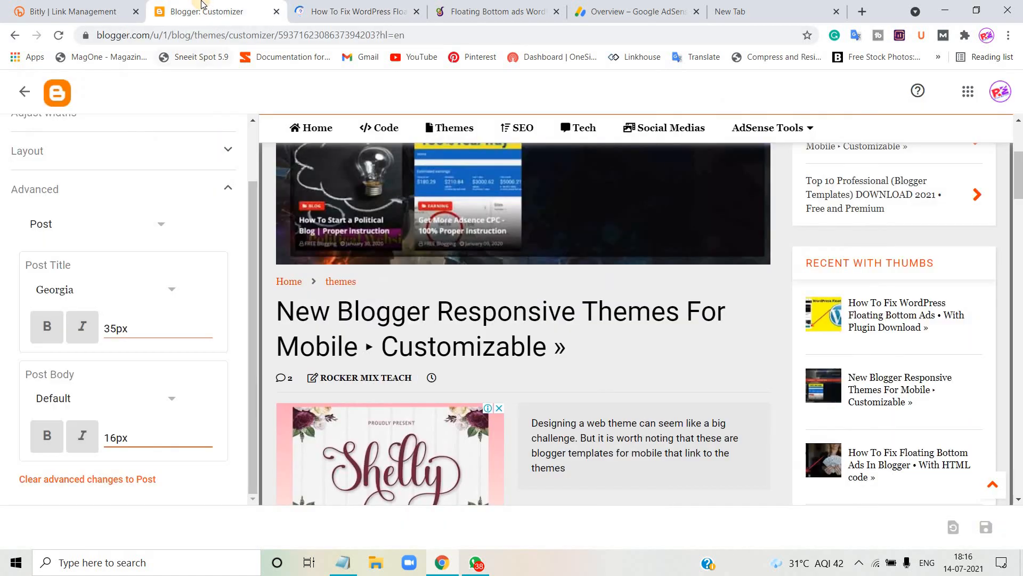
pyautogui.click(160, 403)
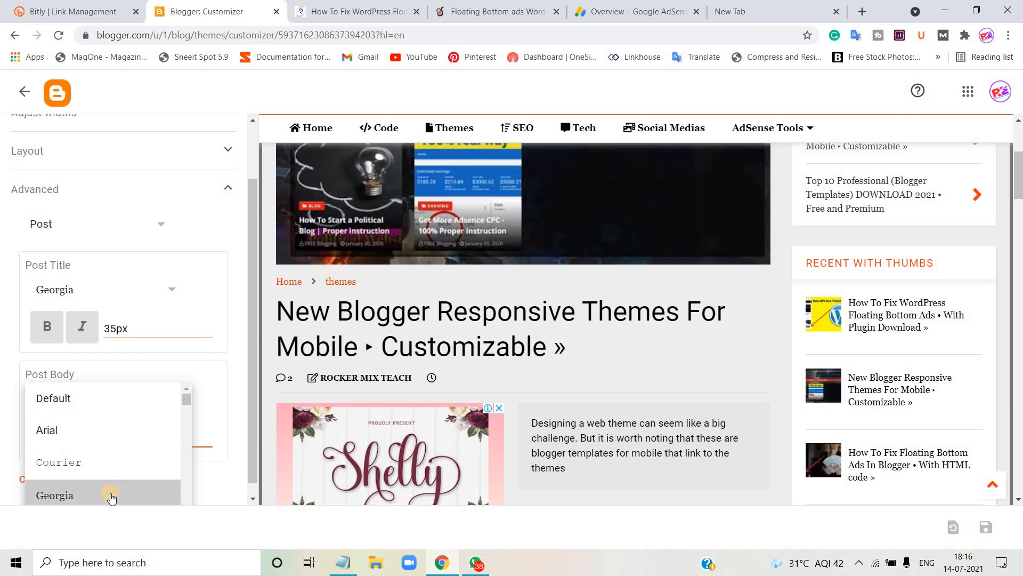
pyautogui.click(111, 494)
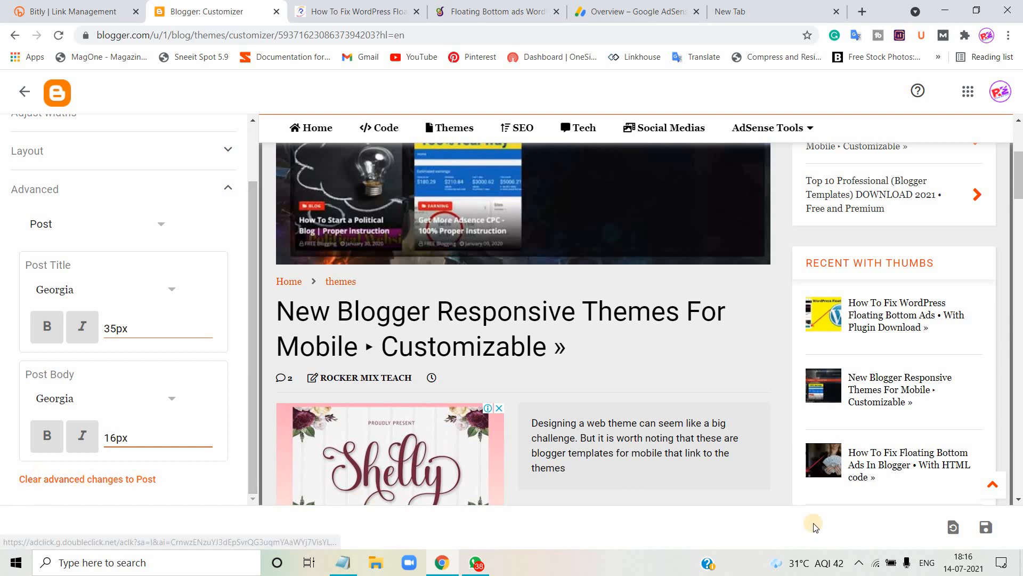
pyautogui.click(989, 527)
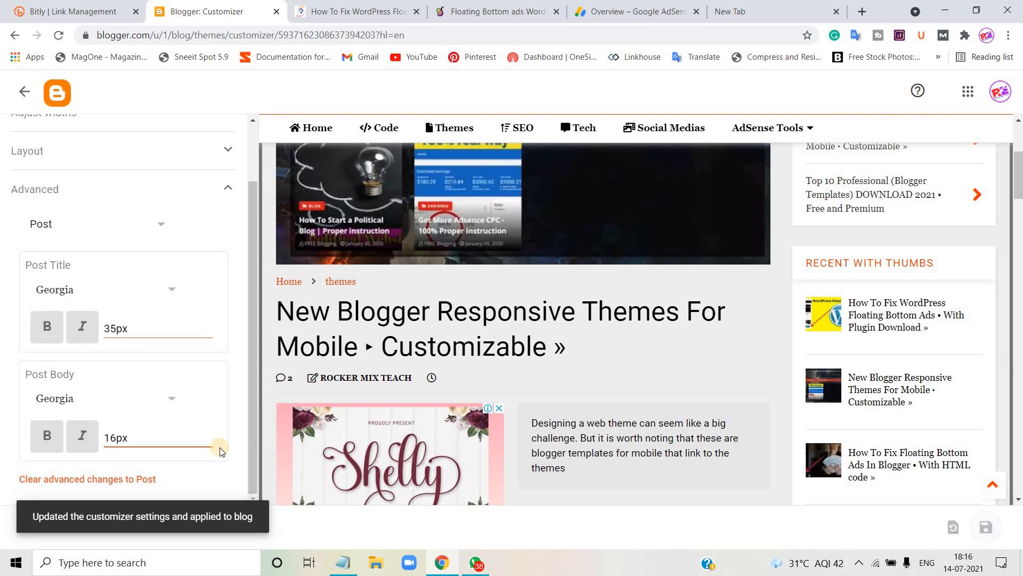
# - Show the Slider category of the advanced settings and load the blog's home page in the preview
pyautogui.click(166, 290)
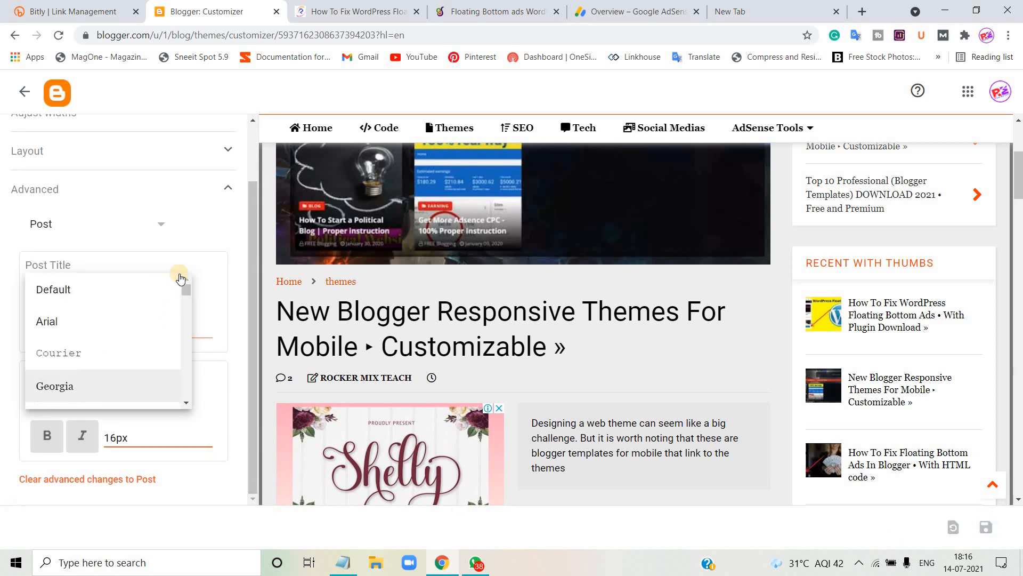
pyautogui.click(155, 223)
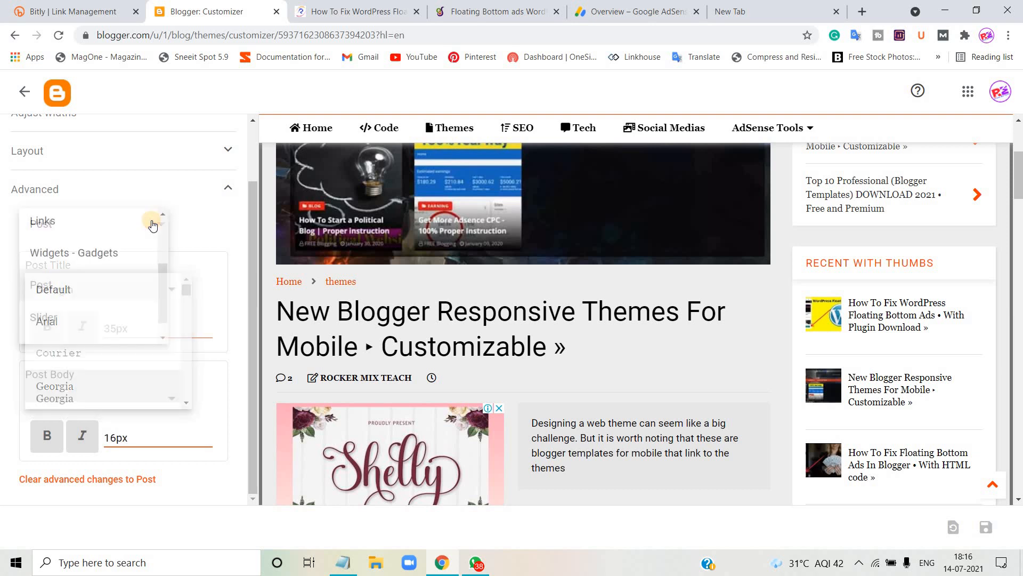
pyautogui.click(141, 318)
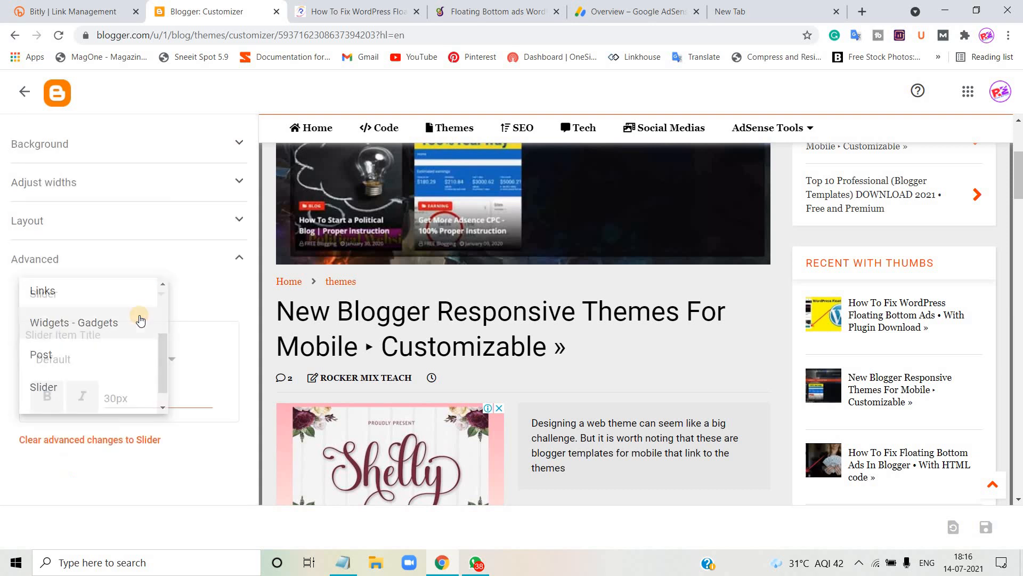
pyautogui.moveTo(1020, 185); pyautogui.dragTo(1019, 158)
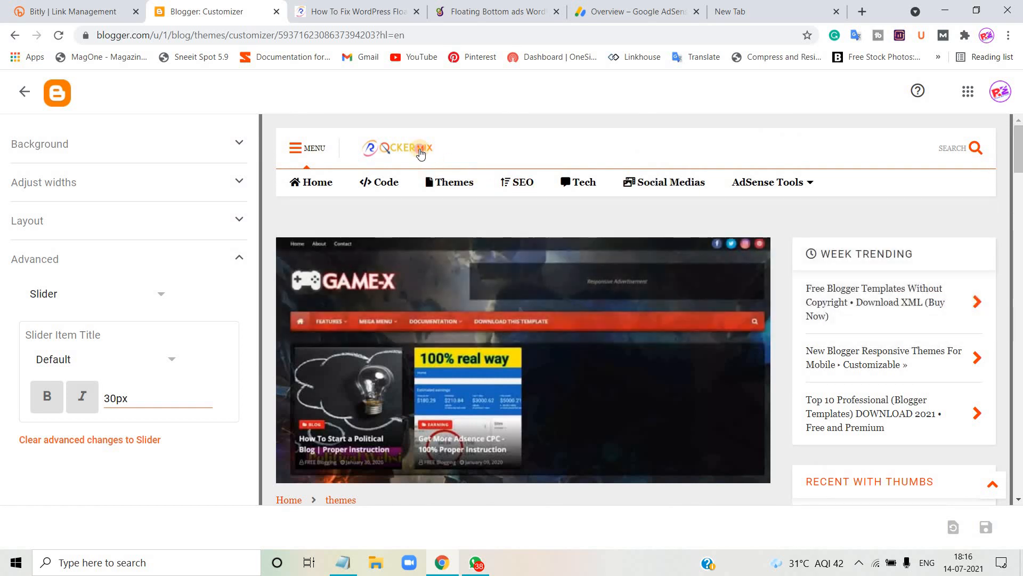
pyautogui.click(421, 155)
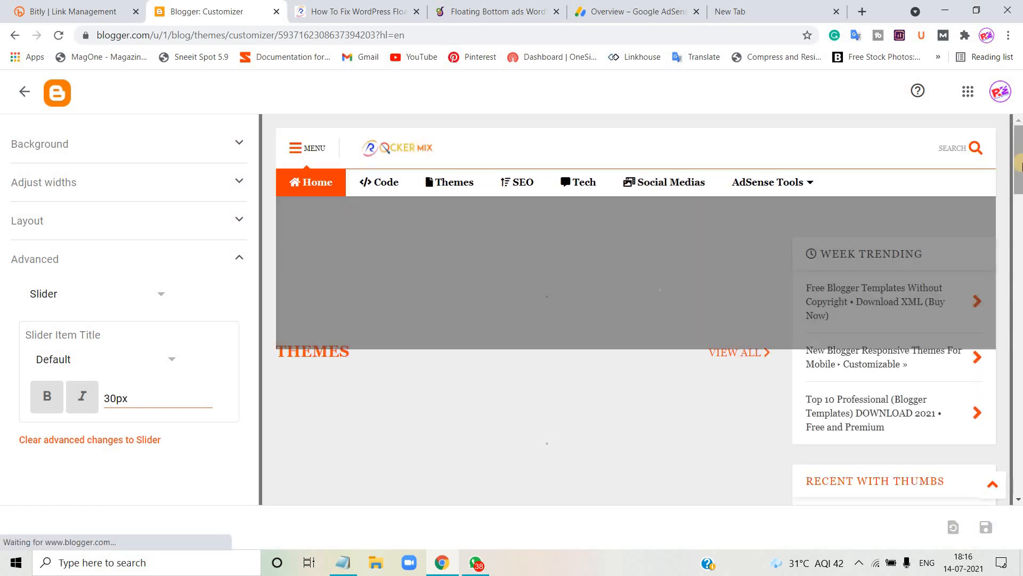
# - In the Slider category, set the Slider Item Title font to Georgia at 22px and save the customizer settings
pyautogui.moveTo(1020, 163); pyautogui.dragTo(1020, 181)
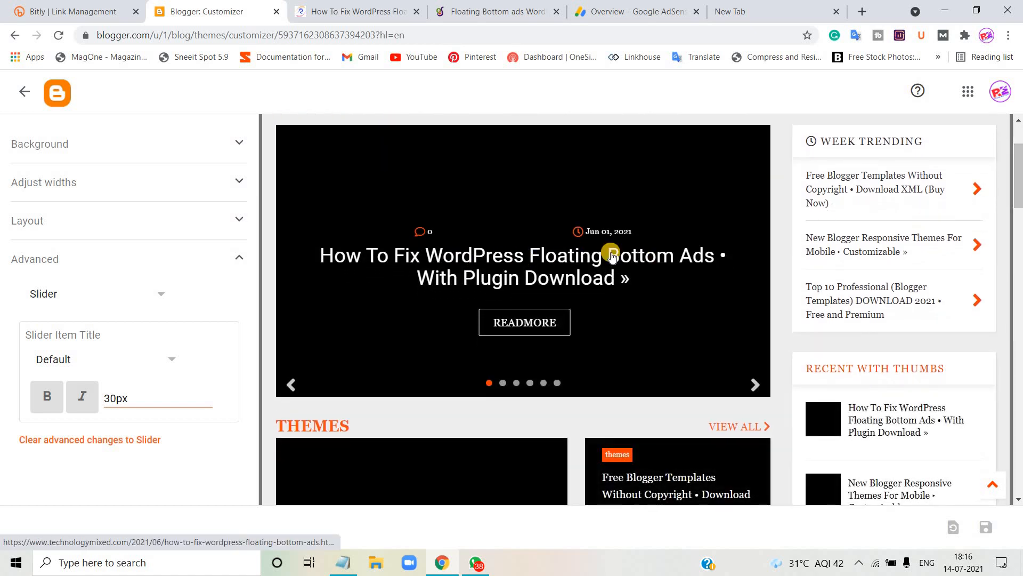
pyautogui.click(115, 405)
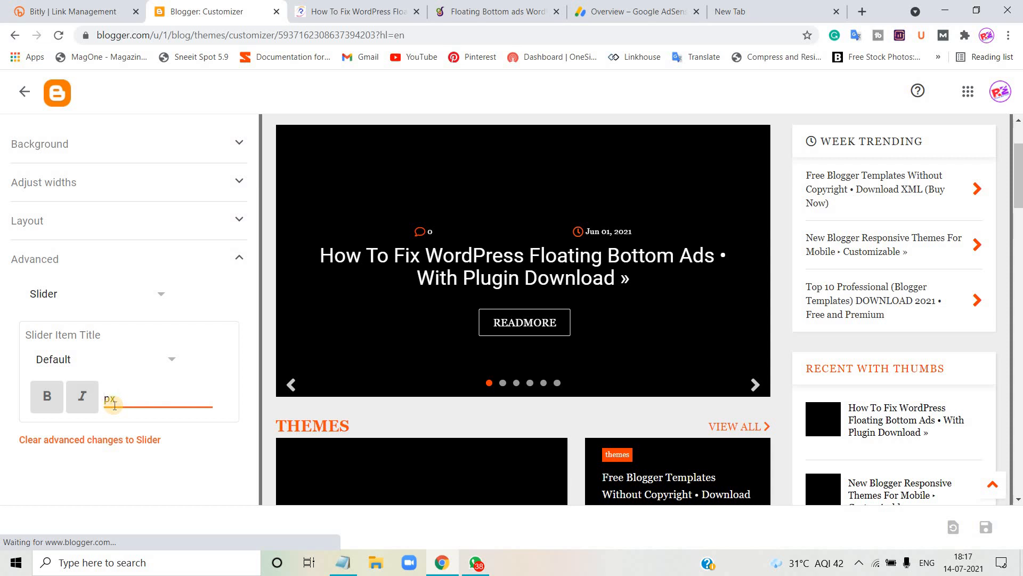
pyautogui.write('20')
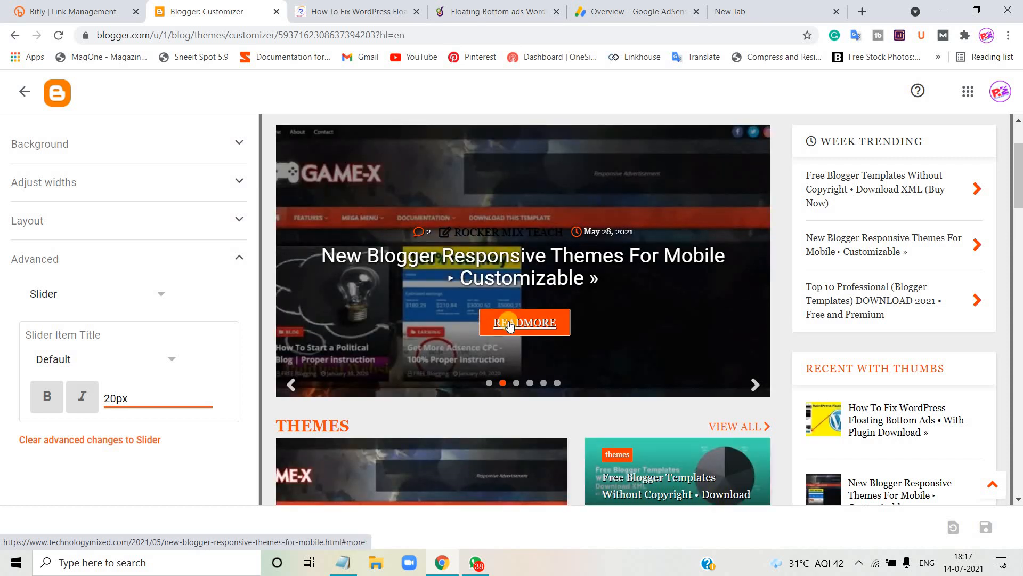
pyautogui.click(166, 365)
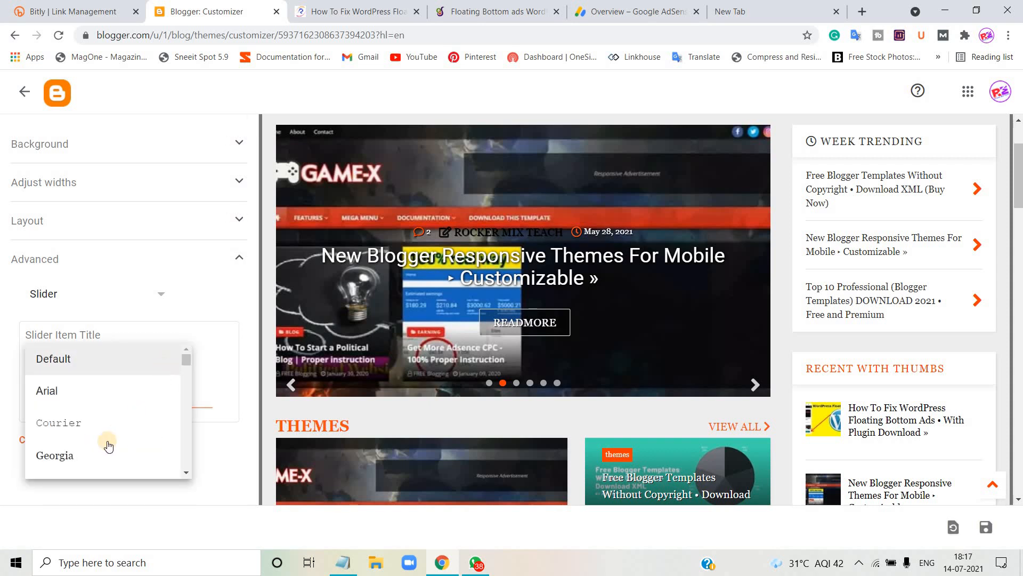
pyautogui.click(86, 458)
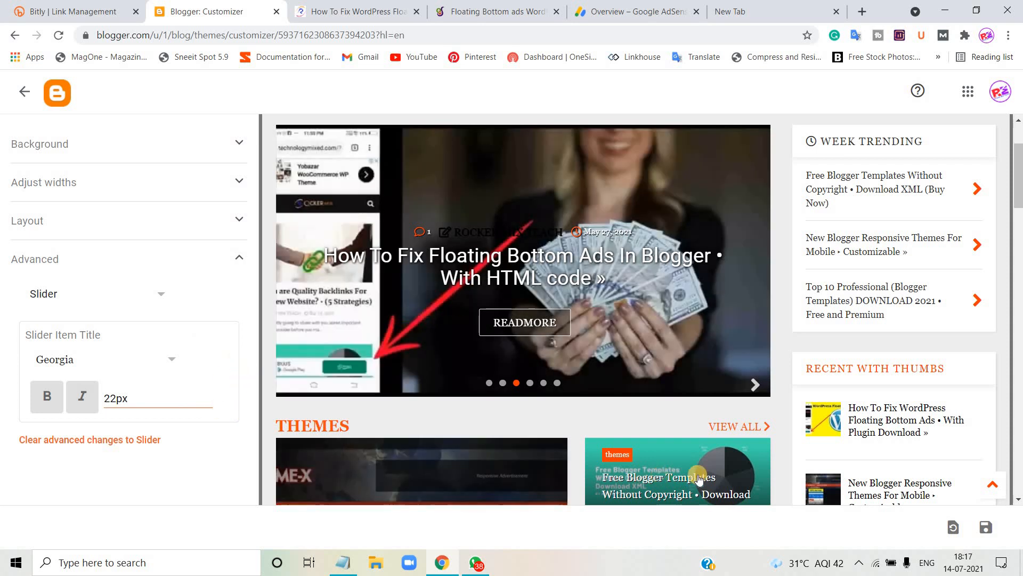
pyautogui.click(985, 527)
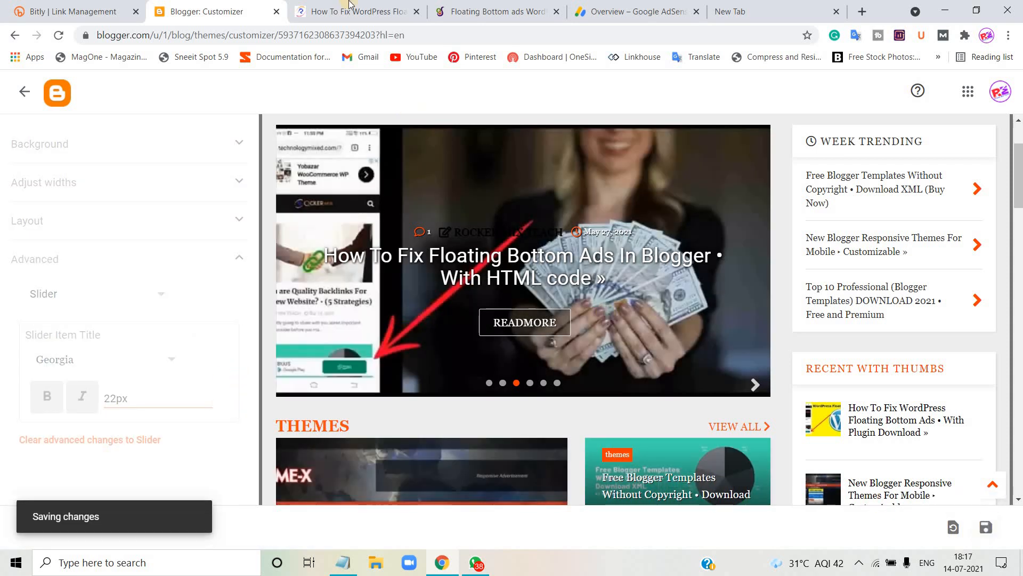
# - Reload the article "How To Fix WordPress Floating Bottom Ads" on the live blog and check its fonts from body text up to title
pyautogui.click(351, 5)
pyautogui.click(216, 7)
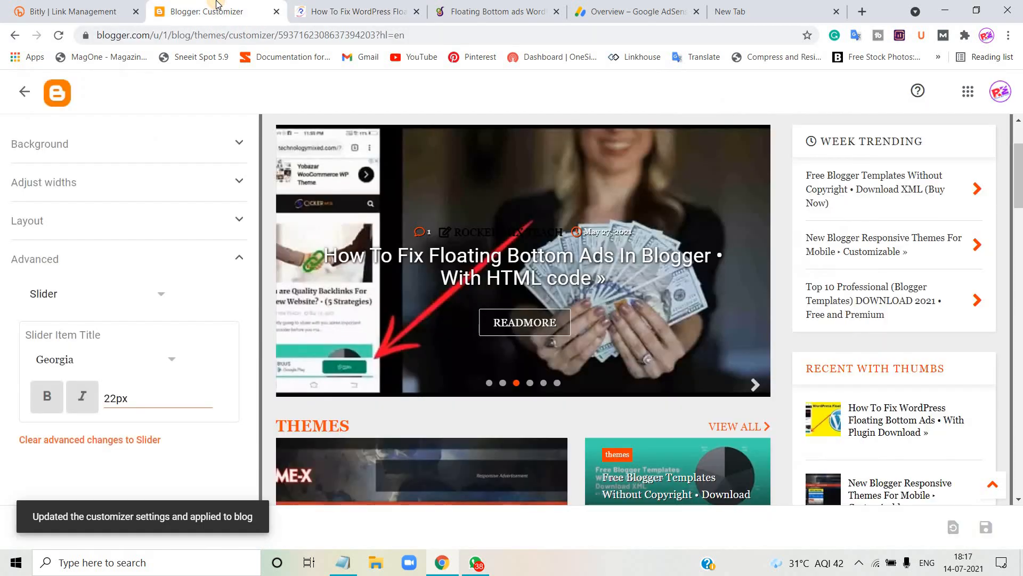
pyautogui.click(352, 8)
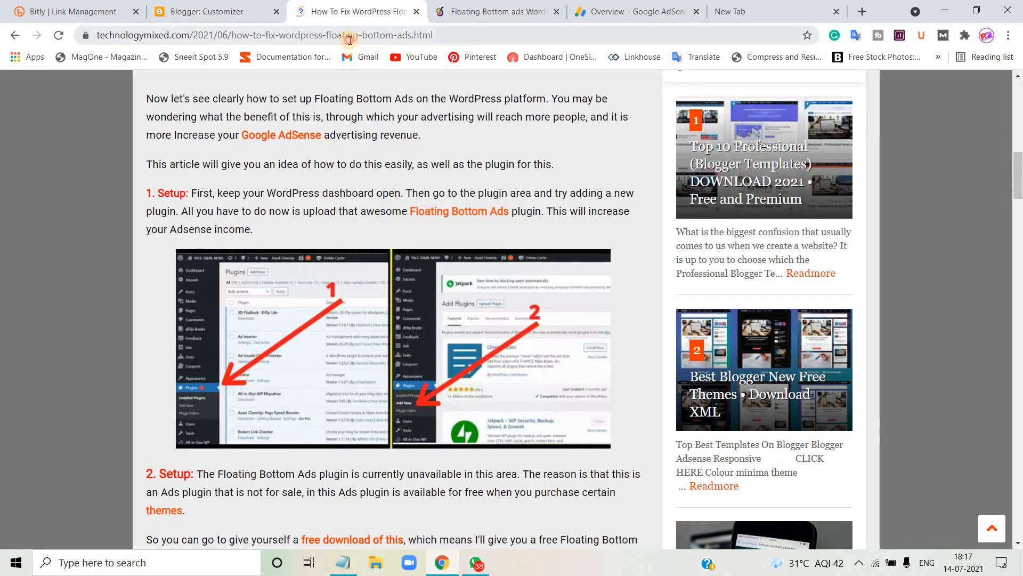
pyautogui.click(350, 36)
pyautogui.press('Return')
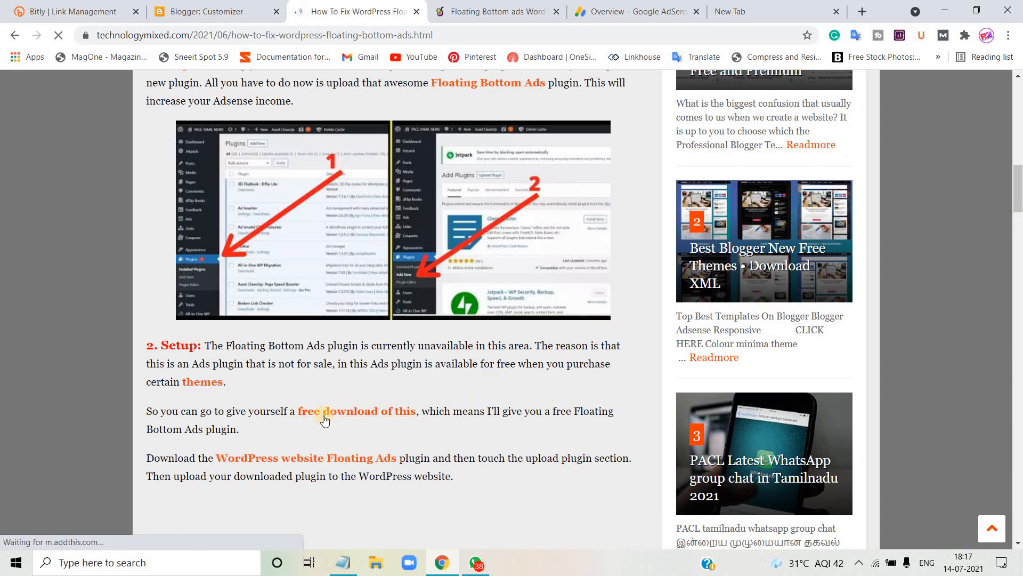
pyautogui.scroll(8, 40, 379)
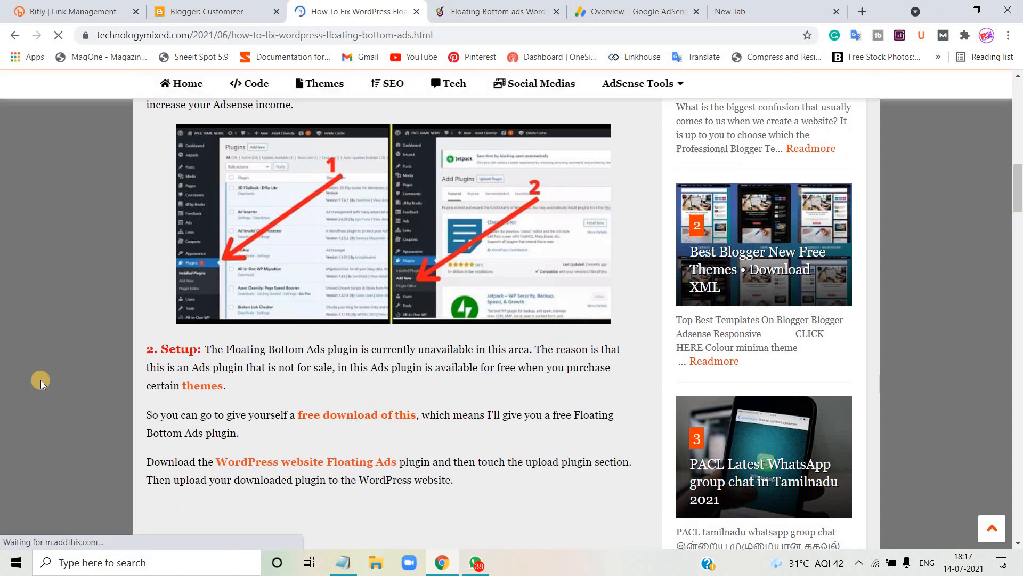
pyautogui.scroll(8, 41, 380)
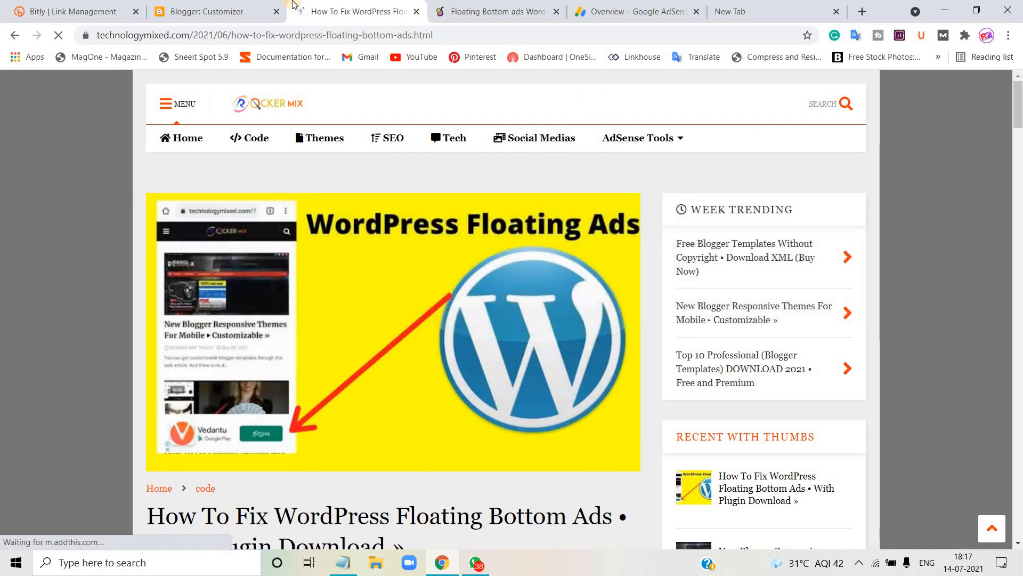
# - Back in the Blogger customizer, show the Add CSS category of the advanced settings
pyautogui.click(208, 12)
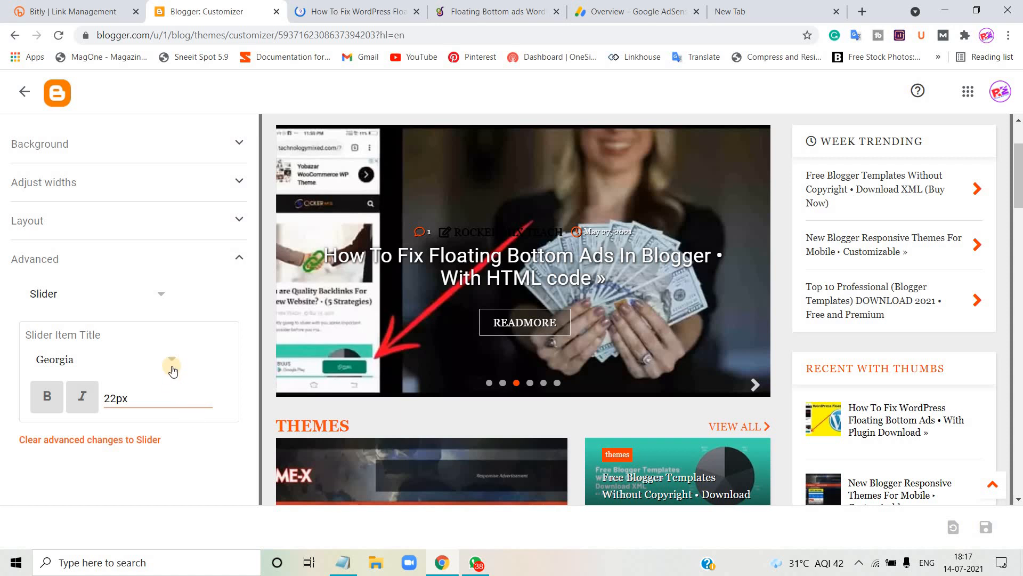
pyautogui.click(156, 295)
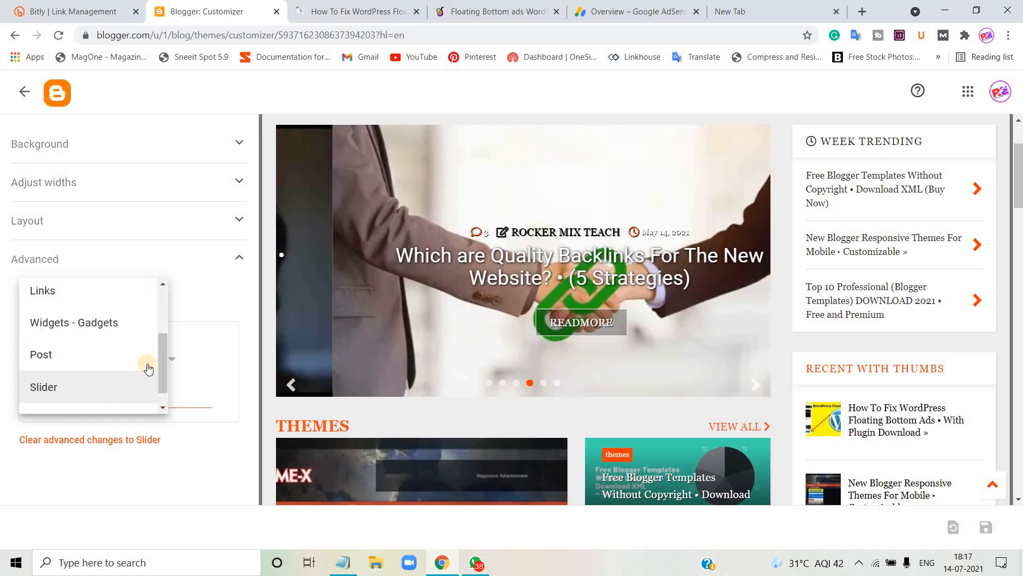
pyautogui.moveTo(163, 370); pyautogui.dragTo(159, 395)
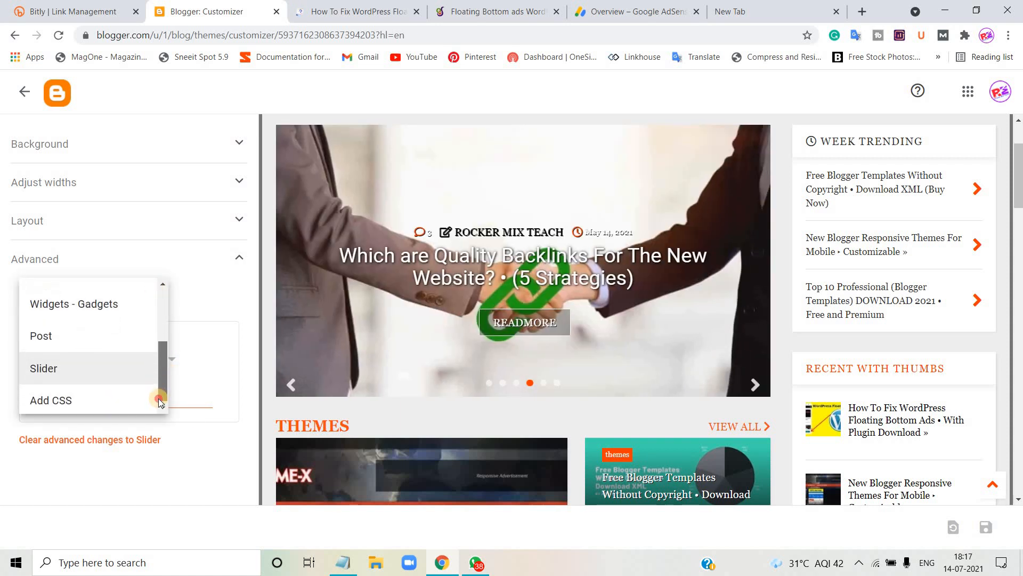
pyautogui.click(72, 398)
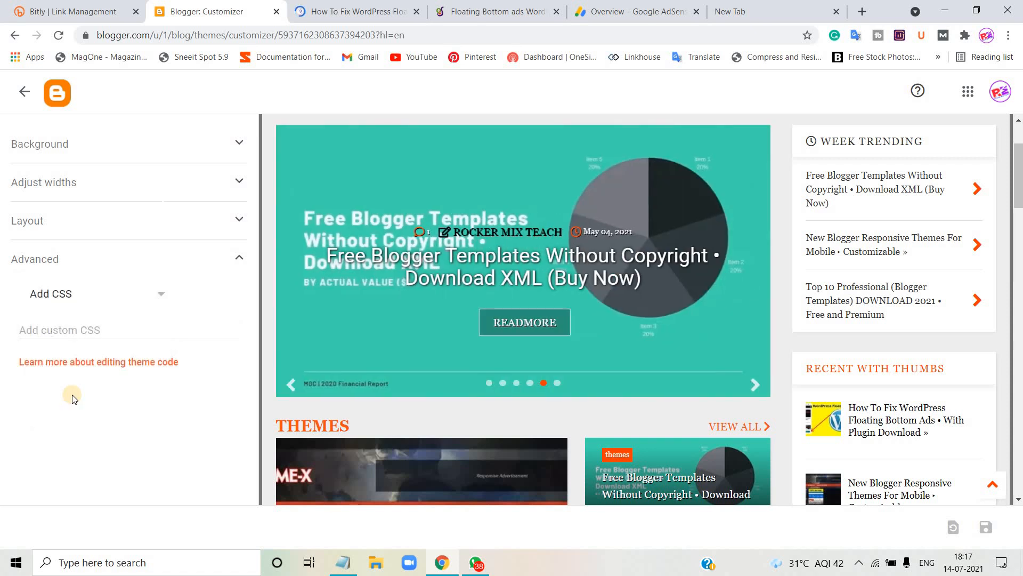
# - Copy the whole "CSS Code For Floating Bottom ads WordPress" block from the open My BlogOs article
pyautogui.click(516, 5)
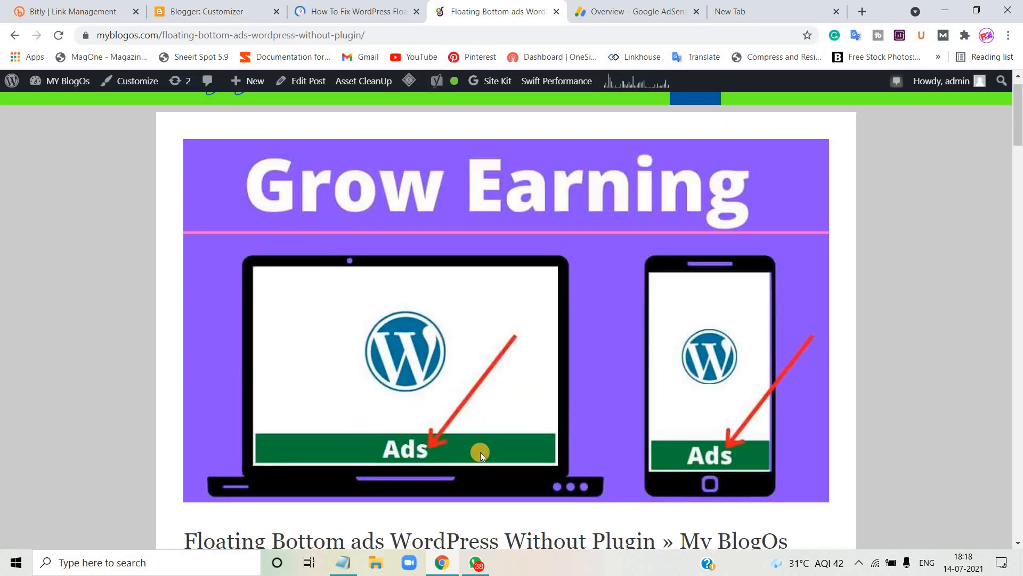
pyautogui.moveTo(1019, 123); pyautogui.dragTo(1018, 202)
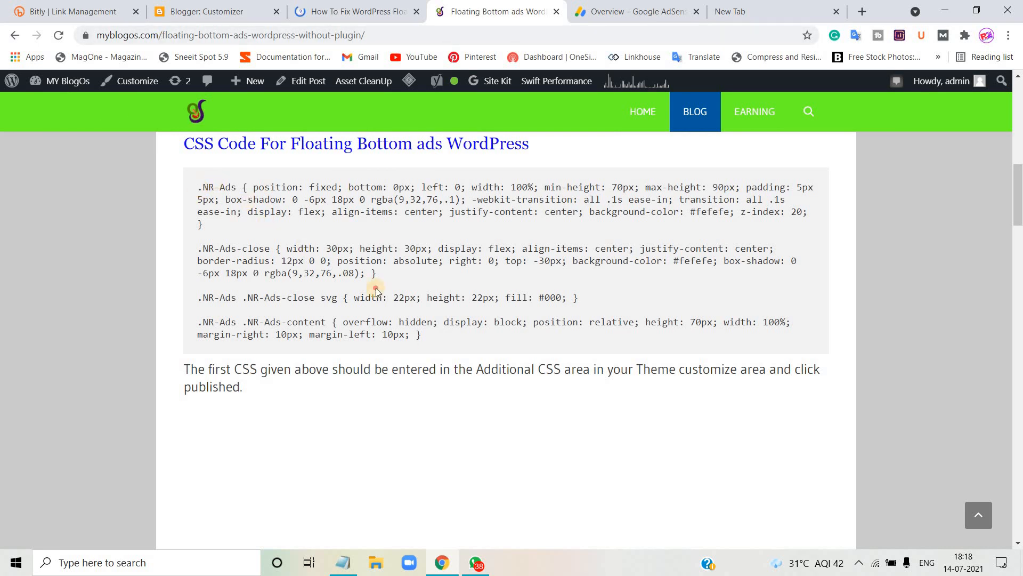
pyautogui.moveTo(376, 287); pyautogui.dragTo(485, 334)
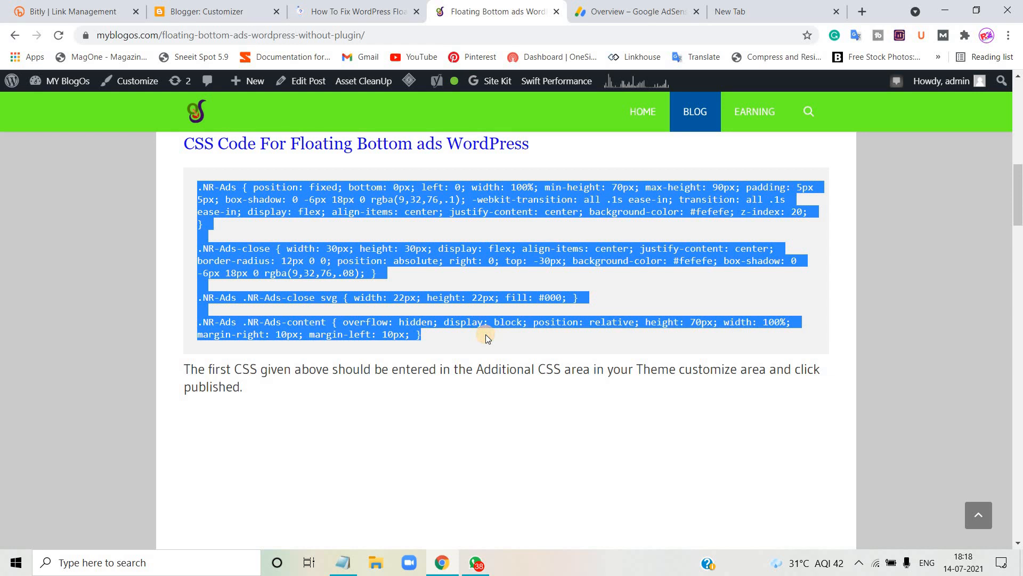
# - Paste the copied .NR-Ads code as custom CSS in the customizer, save the settings and return to the Theme page
pyautogui.click(359, 5)
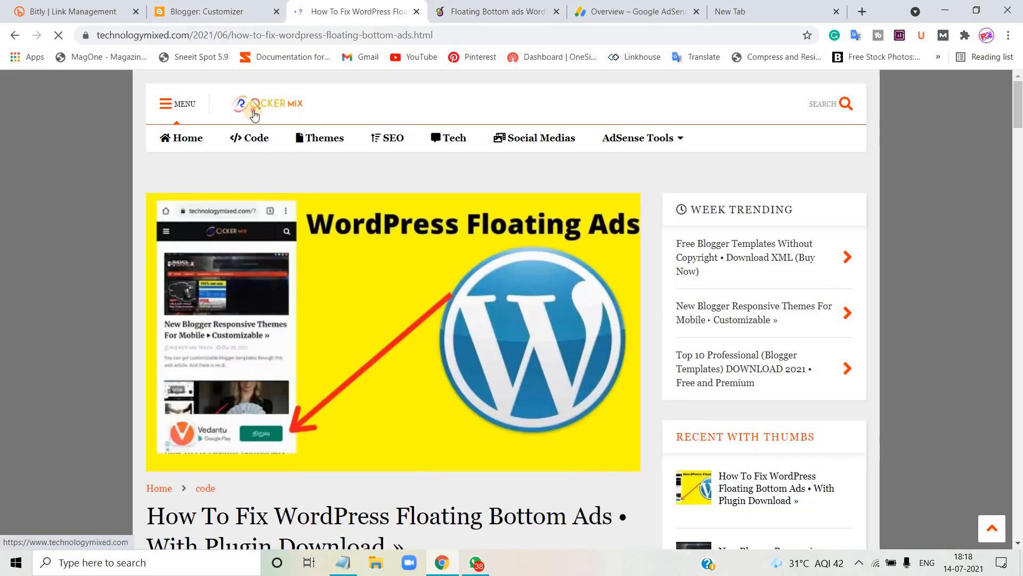
pyautogui.click(221, 7)
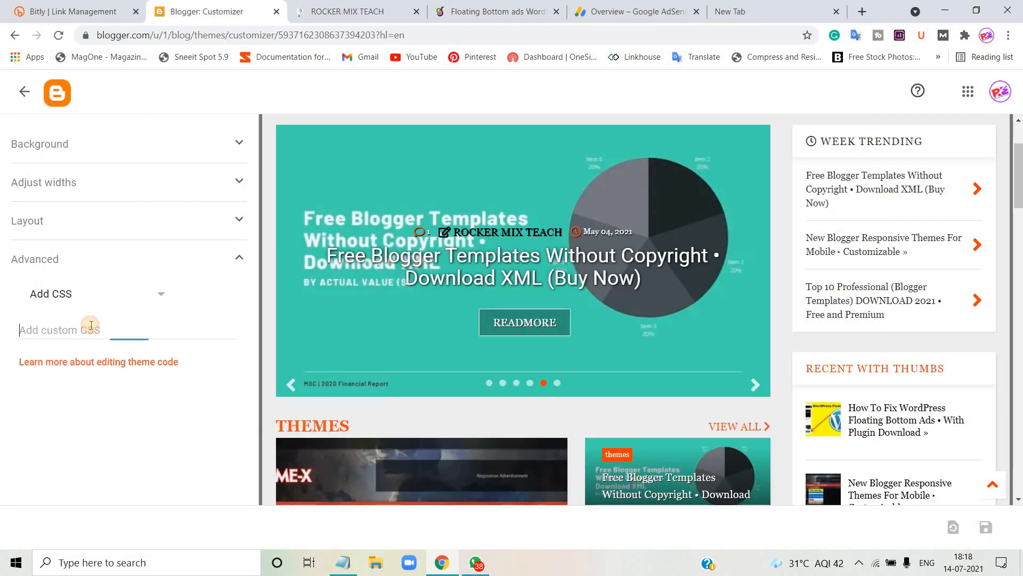
pyautogui.hotkey('ctrl', 'v')
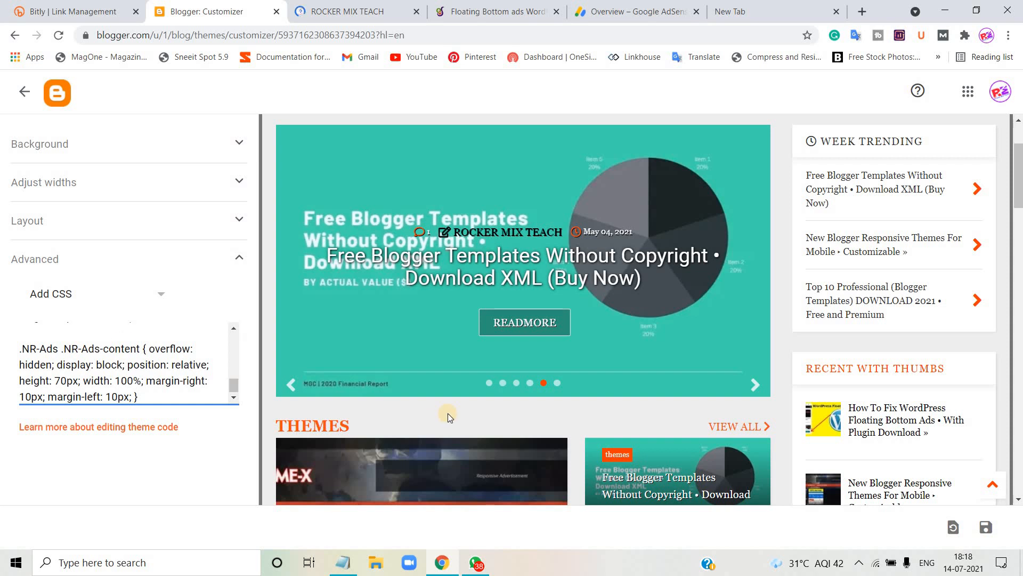
pyautogui.click(987, 528)
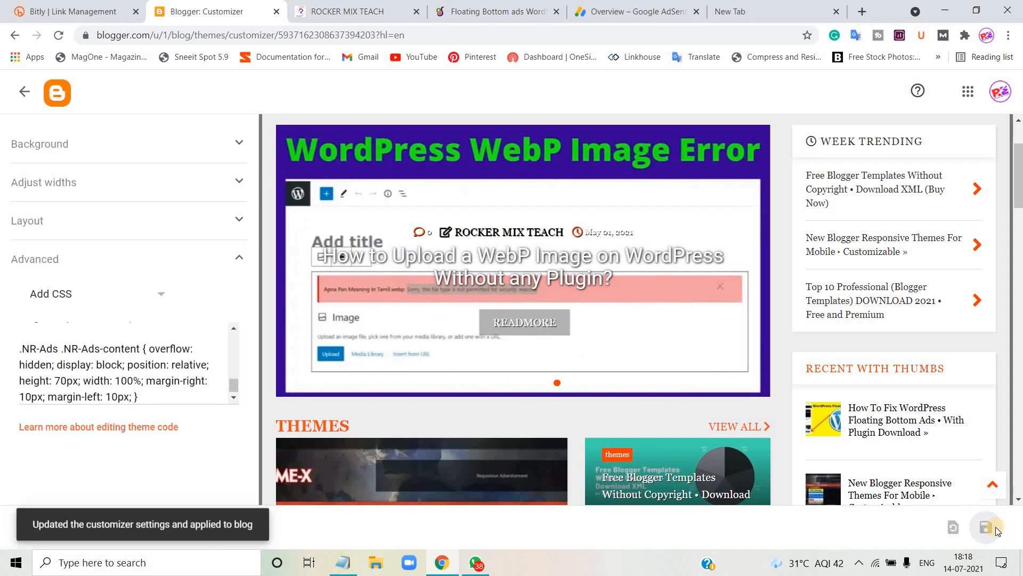
pyautogui.click(26, 93)
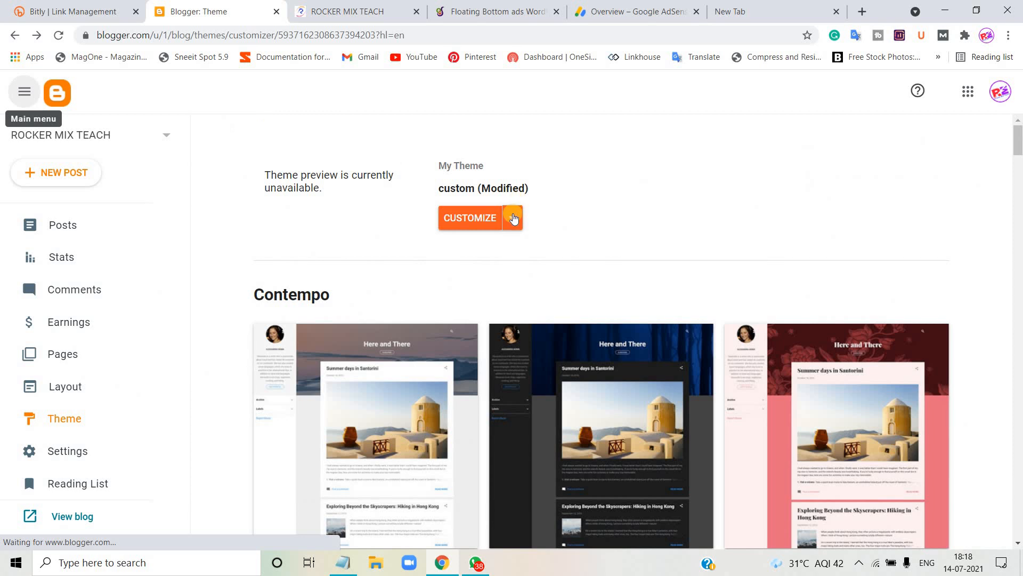
pyautogui.click(513, 217)
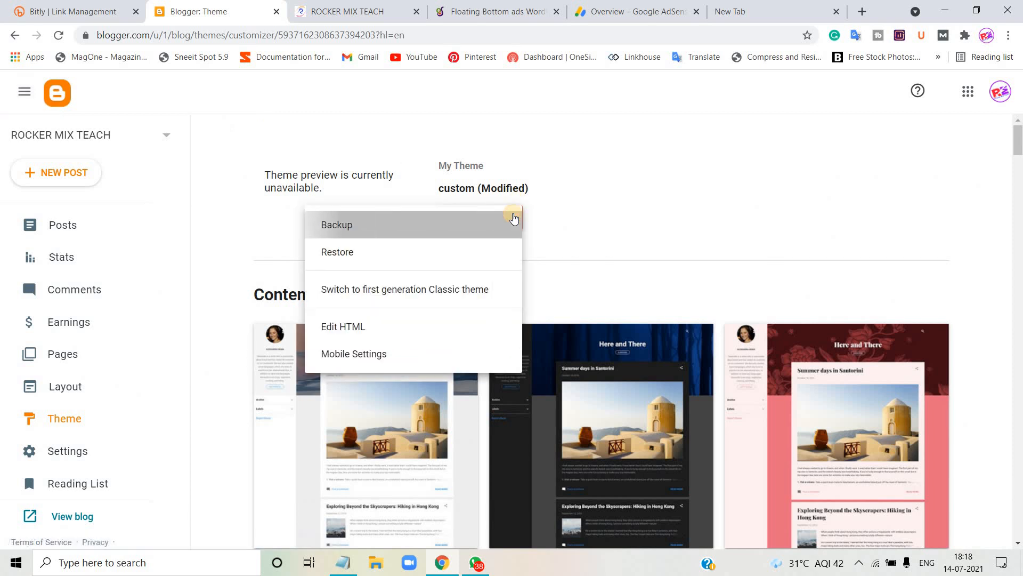
pyautogui.click(512, 219)
pyautogui.click(557, 223)
pyautogui.click(489, 217)
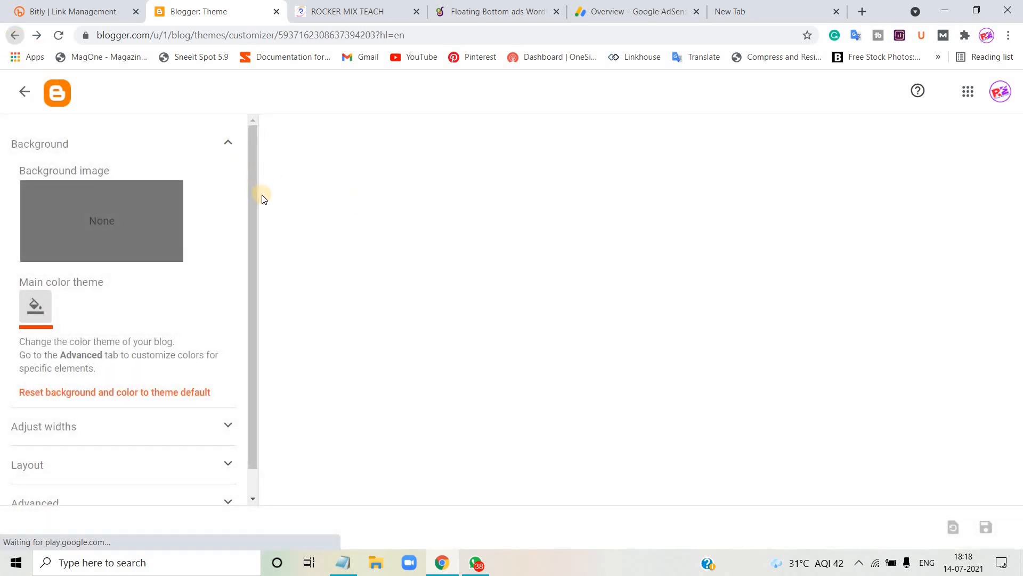
pyautogui.click(24, 91)
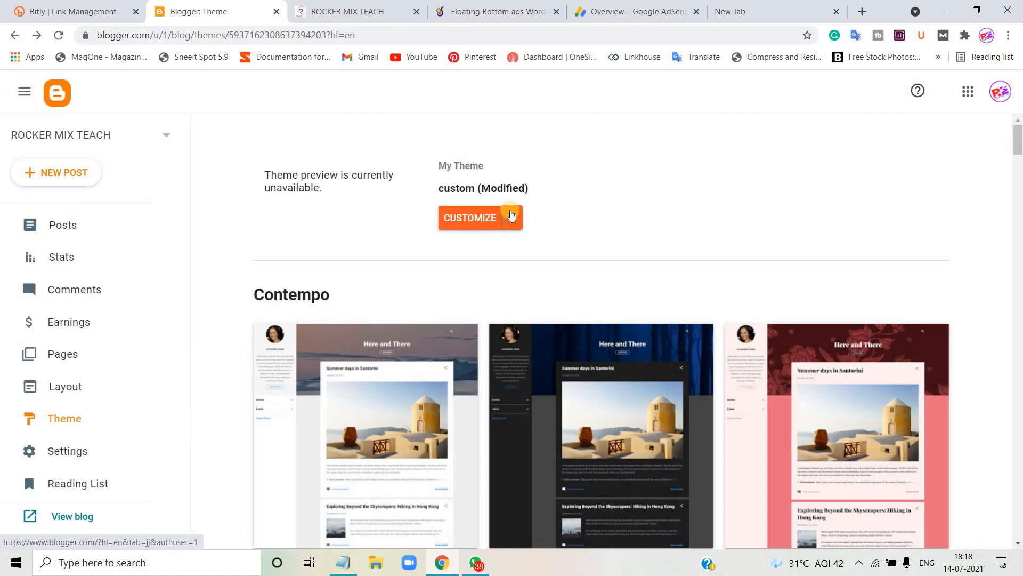
# - Open the theme's HTML for editing and select the closing </body> tag near the end of the code
pyautogui.click(510, 216)
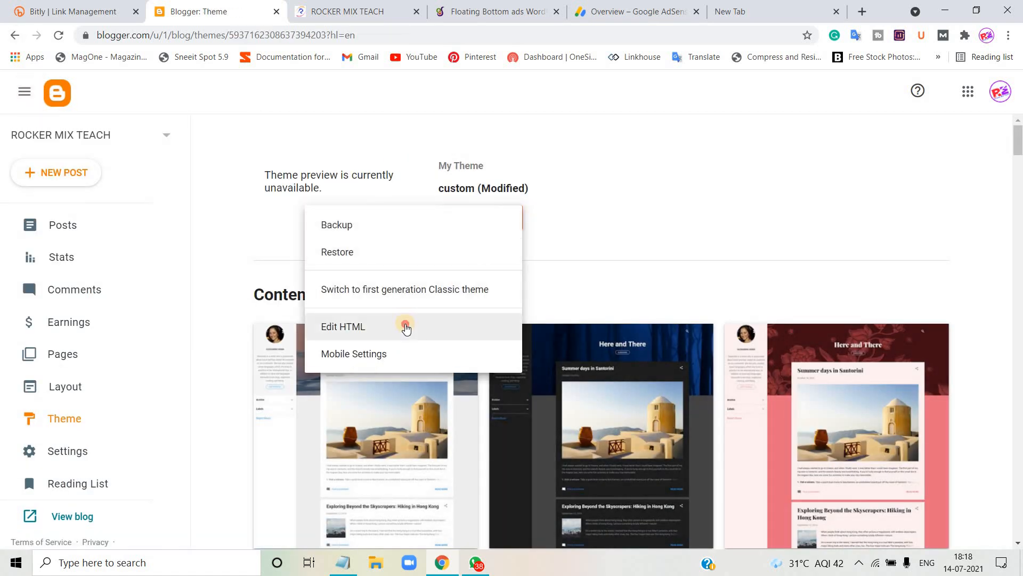
pyautogui.click(406, 327)
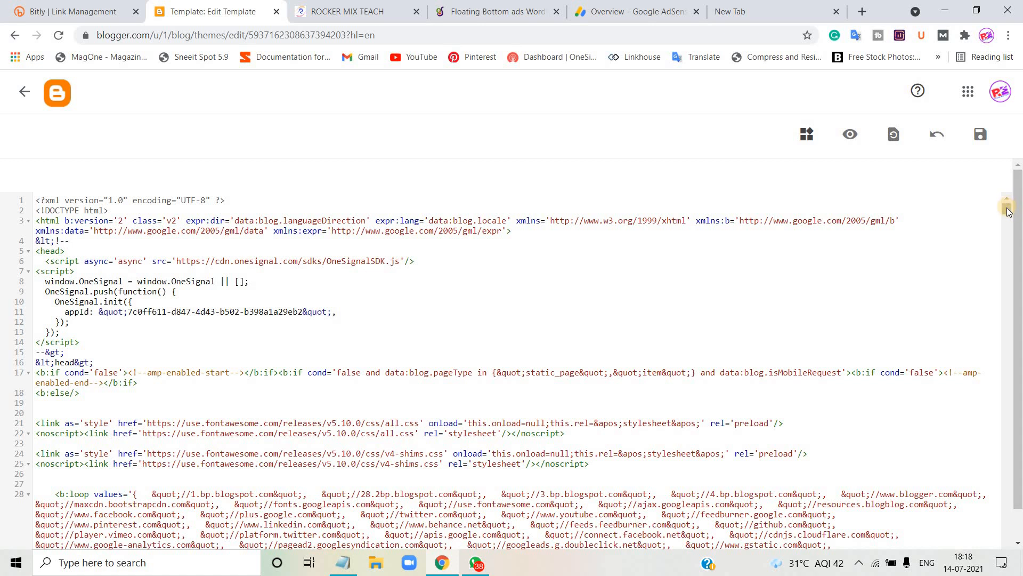
pyautogui.moveTo(1007, 471); pyautogui.dragTo(1005, 564)
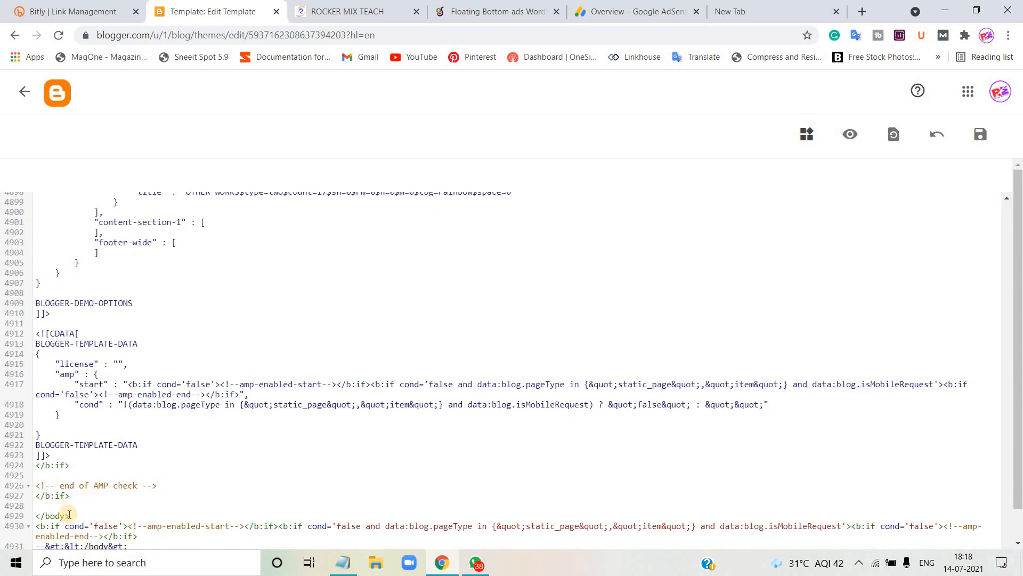
pyautogui.moveTo(74, 516); pyautogui.dragTo(36, 517)
# - Copy the whole "Floating WordPress ads HTML Code" block from the My BlogOs article
pyautogui.click(482, 7)
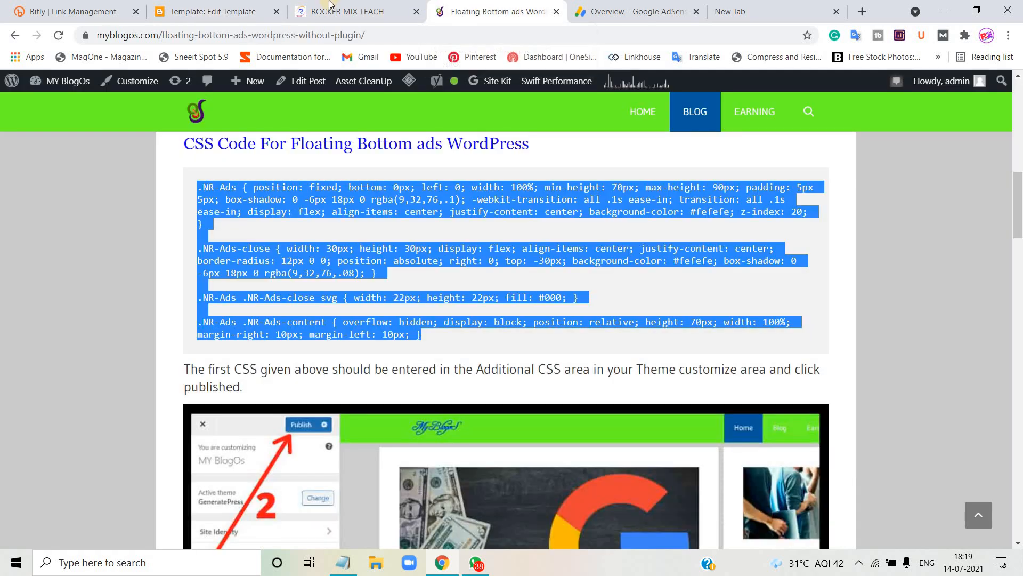
pyautogui.click(330, 5)
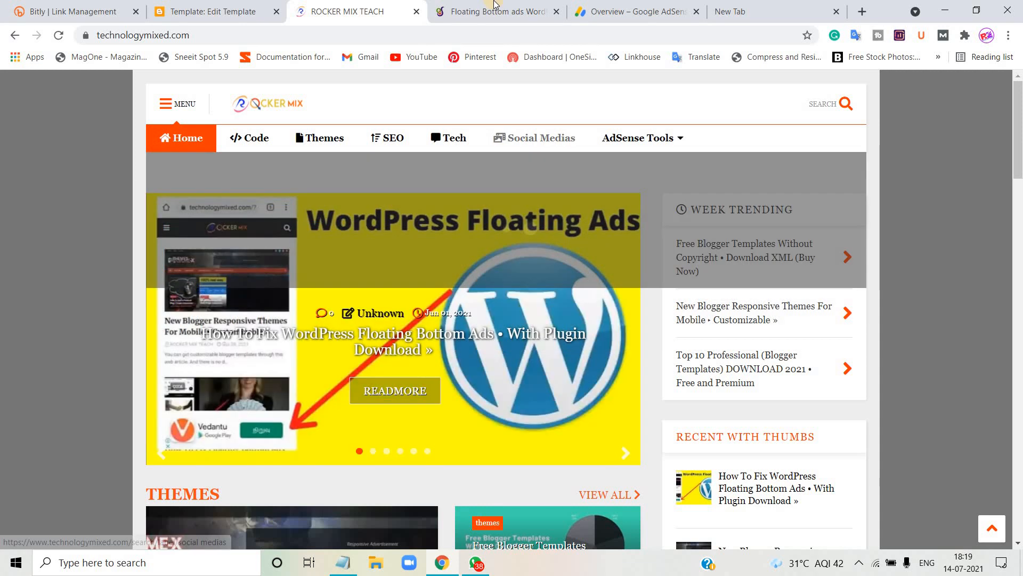
pyautogui.click(495, 11)
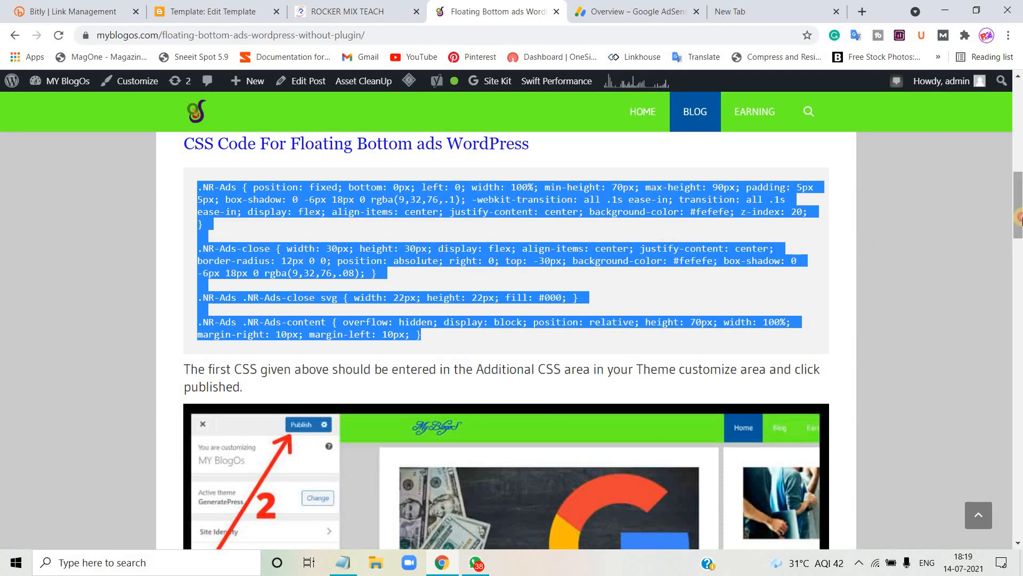
pyautogui.moveTo(1021, 219); pyautogui.dragTo(1021, 325)
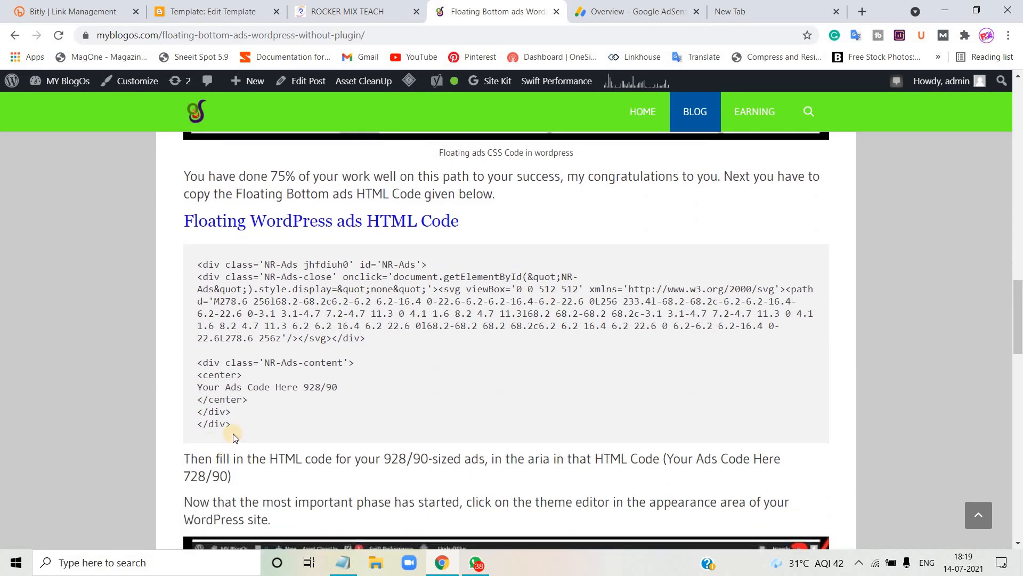
pyautogui.moveTo(240, 430); pyautogui.dragTo(200, 259)
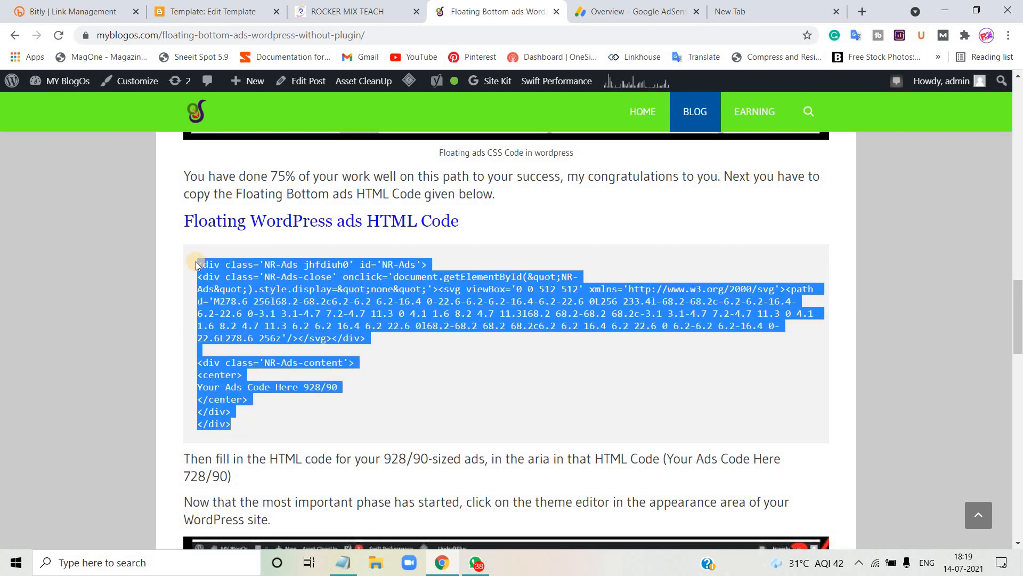
# - Switch to the empty Notepad document and paste the copied floating ads HTML code into it
pyautogui.click(348, 566)
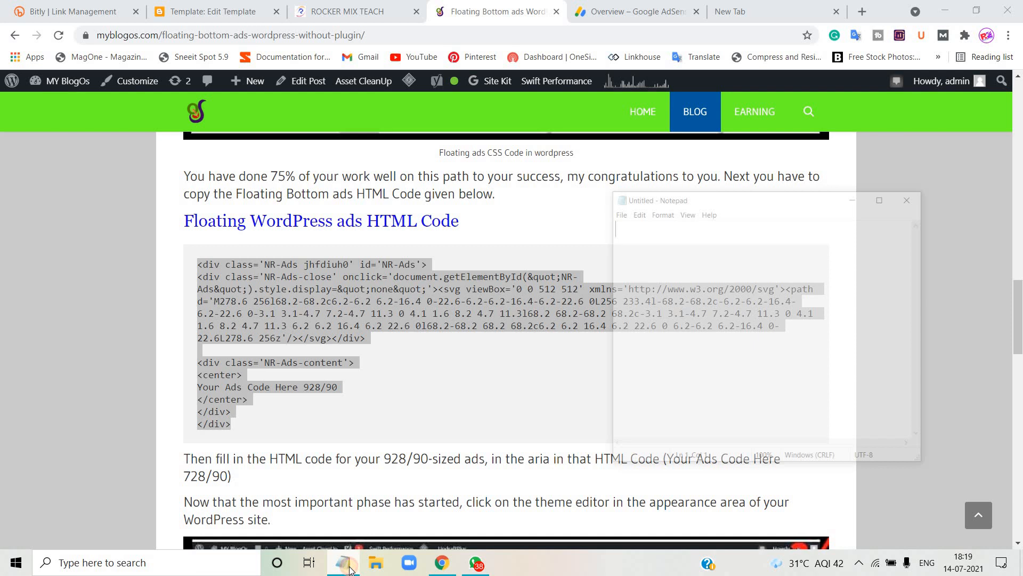
pyautogui.click(350, 571)
pyautogui.click(349, 571)
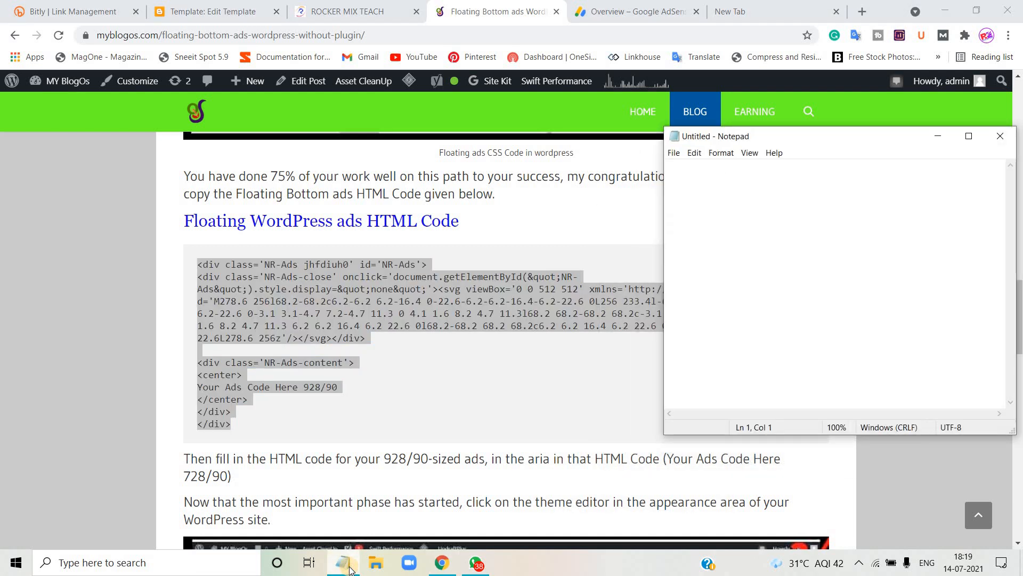
pyautogui.hotkey('ctrl', 'v')
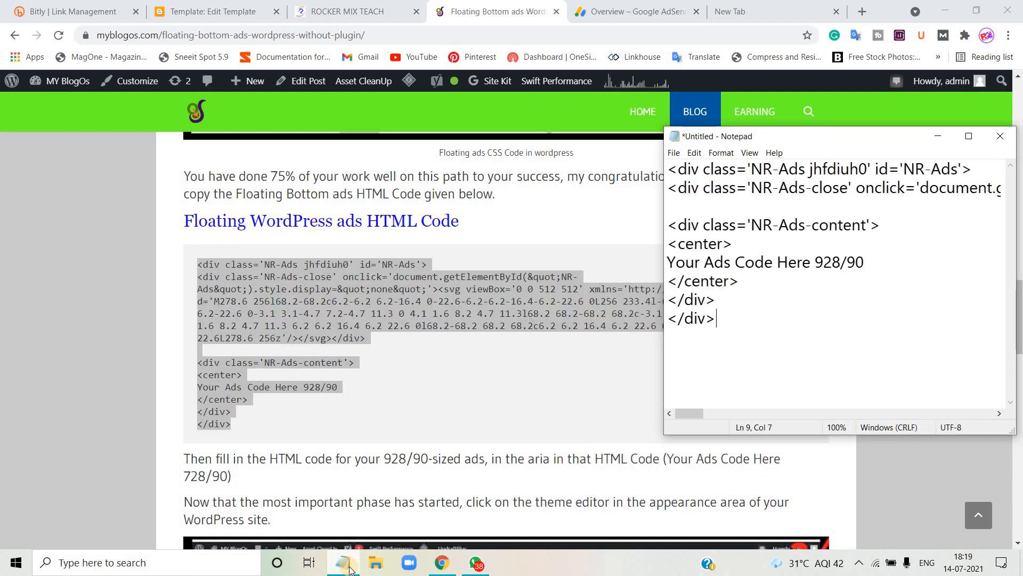
# - In Google AdSense, open the code of the "AdSense 728/90" display unit and copy its HTML snippet
pyautogui.click(657, 6)
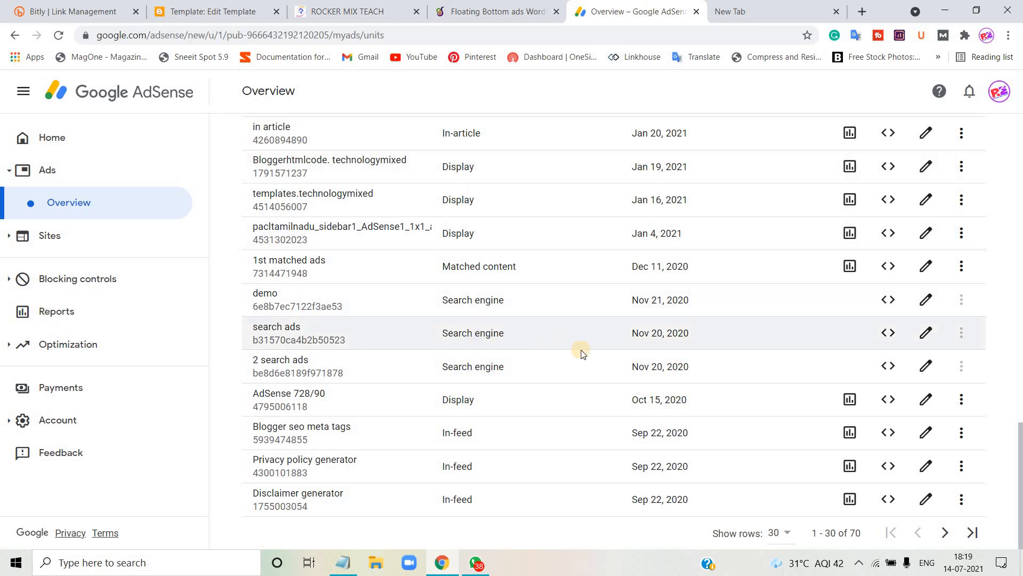
pyautogui.click(309, 401)
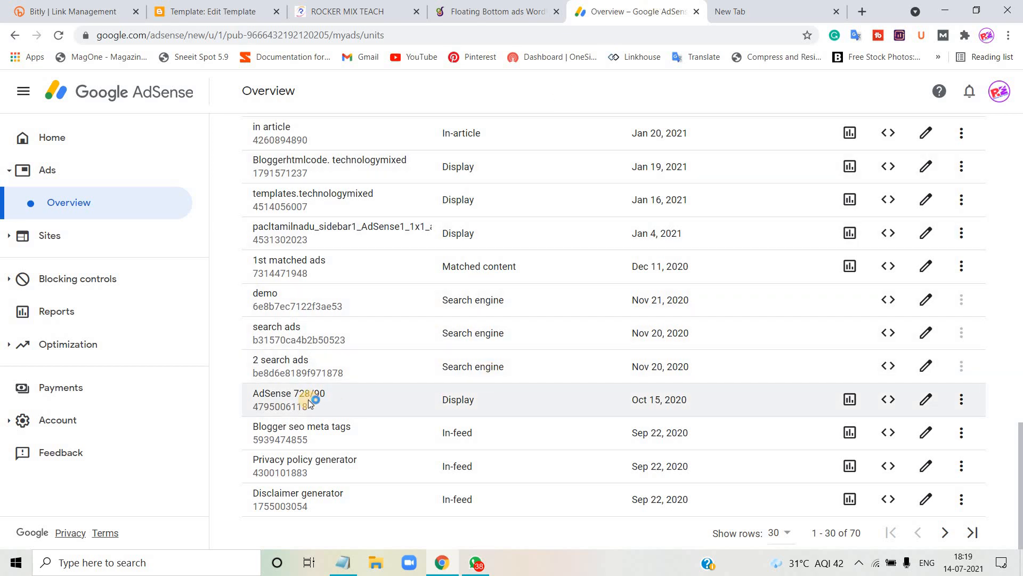
pyautogui.click(889, 399)
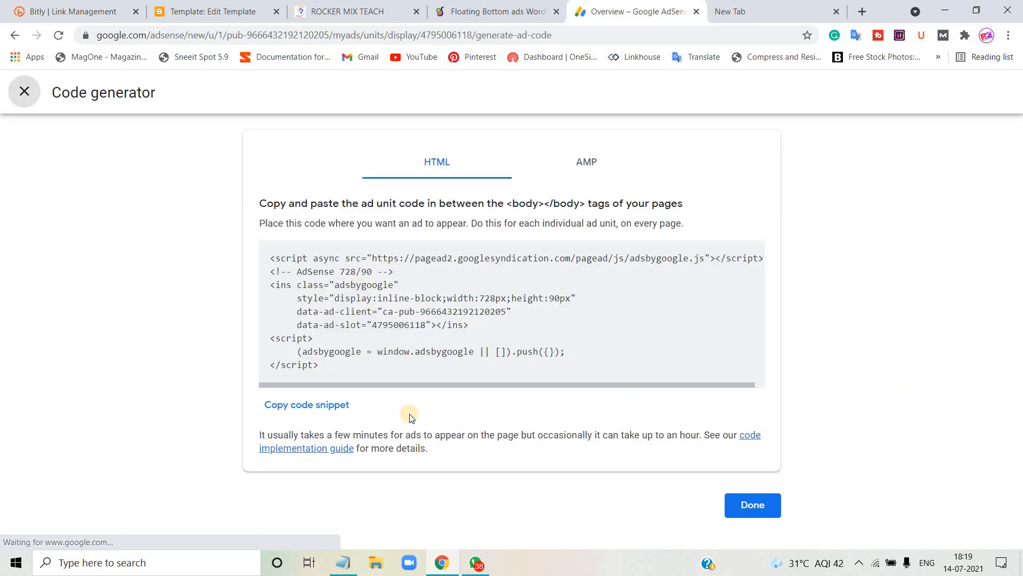
pyautogui.click(326, 408)
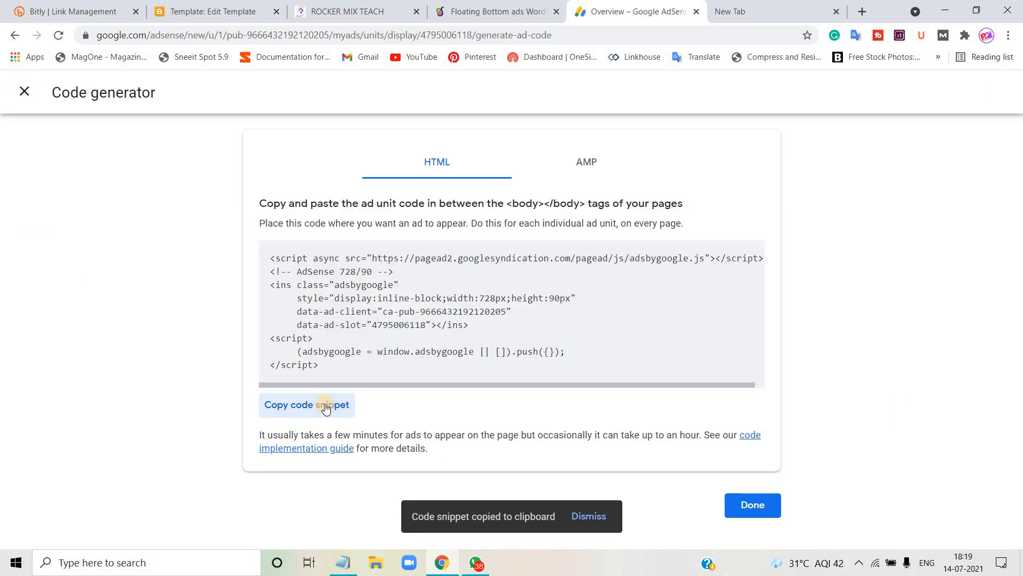
# - Replace the placeholder line "Your Ads Code Here 928/90" in the Notepad code with the copied AdSense snippet
pyautogui.click(459, 13)
pyautogui.click(214, 11)
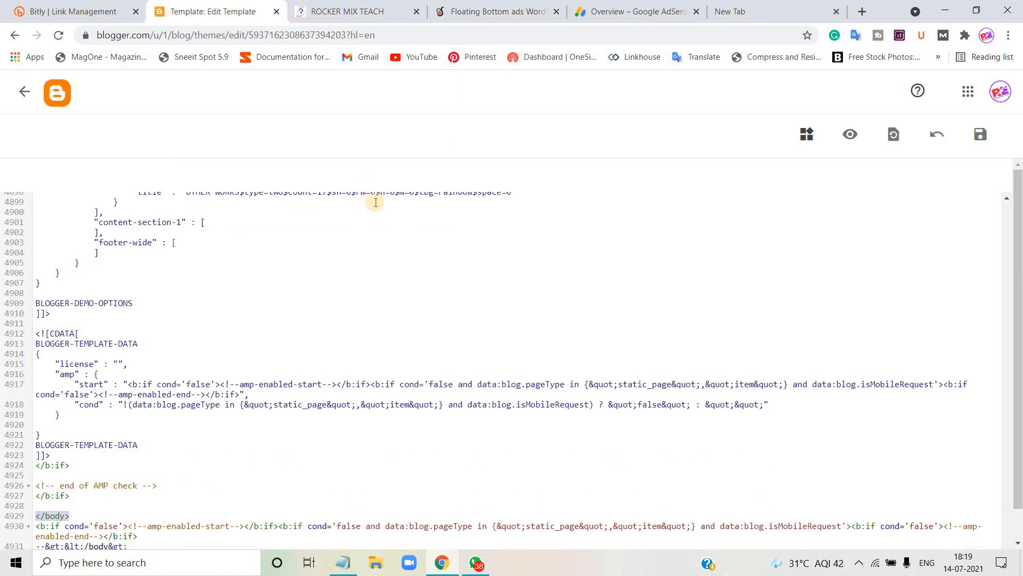
pyautogui.click(347, 568)
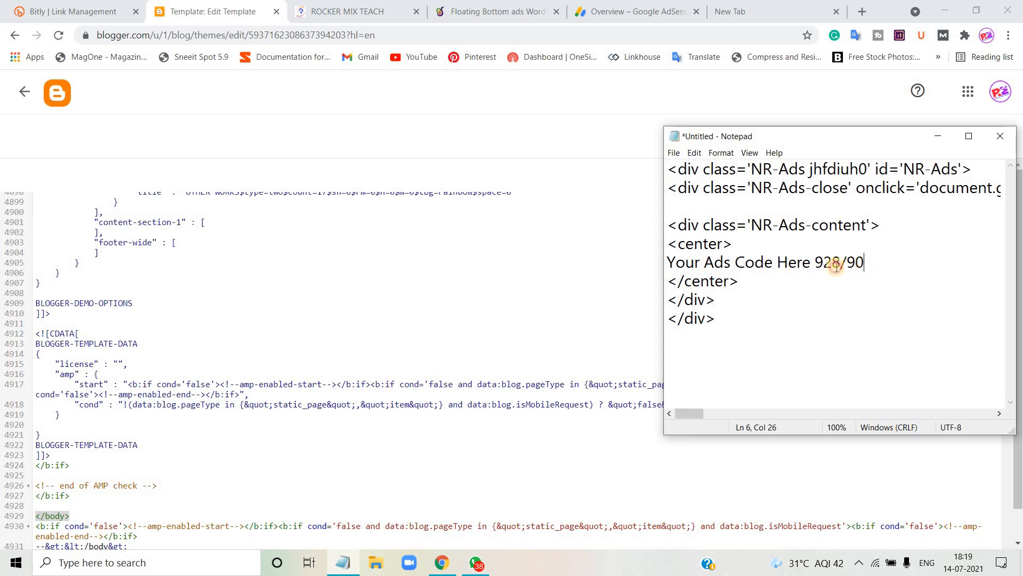
pyautogui.moveTo(862, 262); pyautogui.dragTo(668, 266)
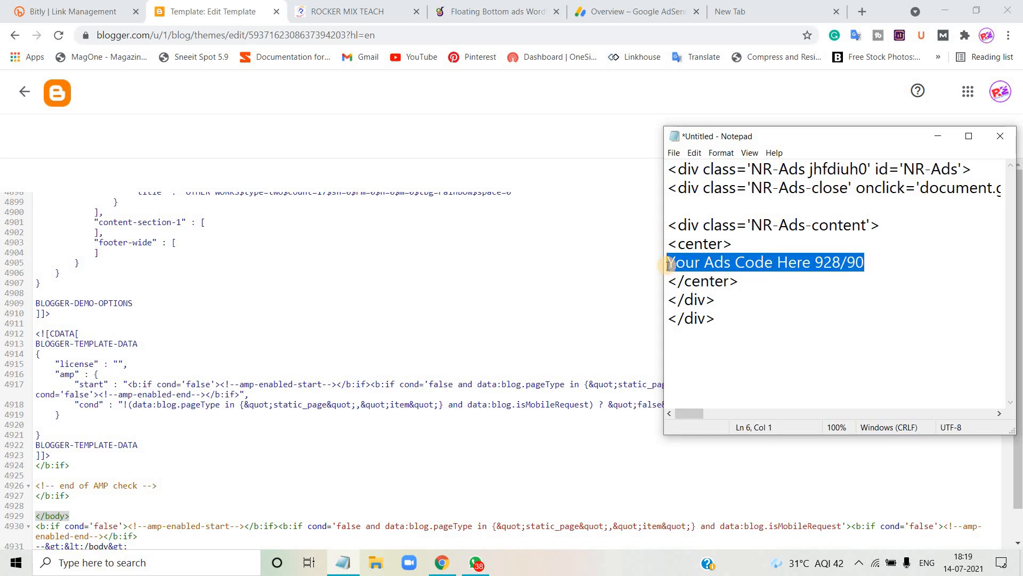
pyautogui.hotkey('ctrl', 'v')
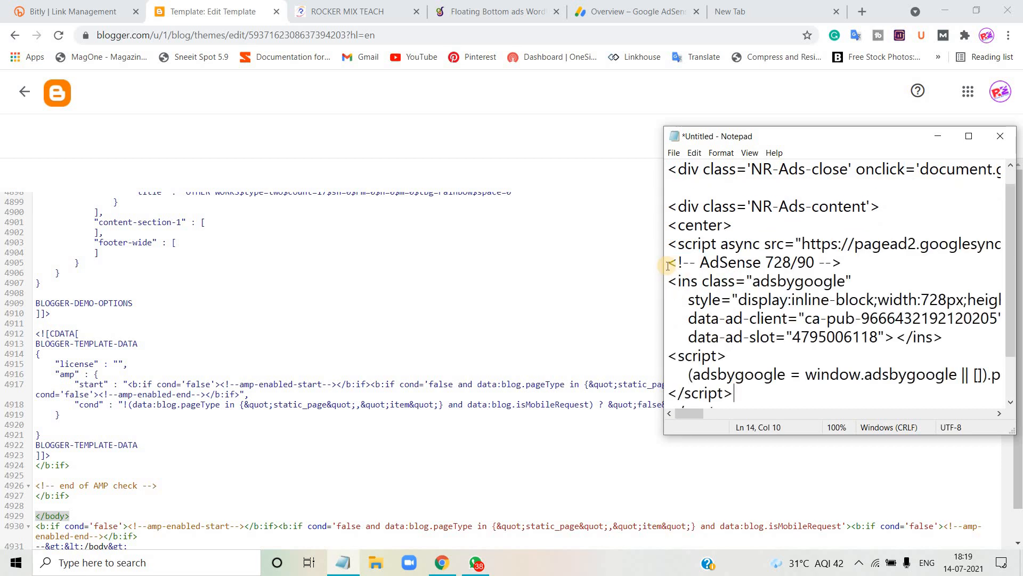
# - Copy the complete Notepad code into the blank line above </body> in the Blogger theme HTML and save the theme
pyautogui.hotkey('ctrl', 'a')
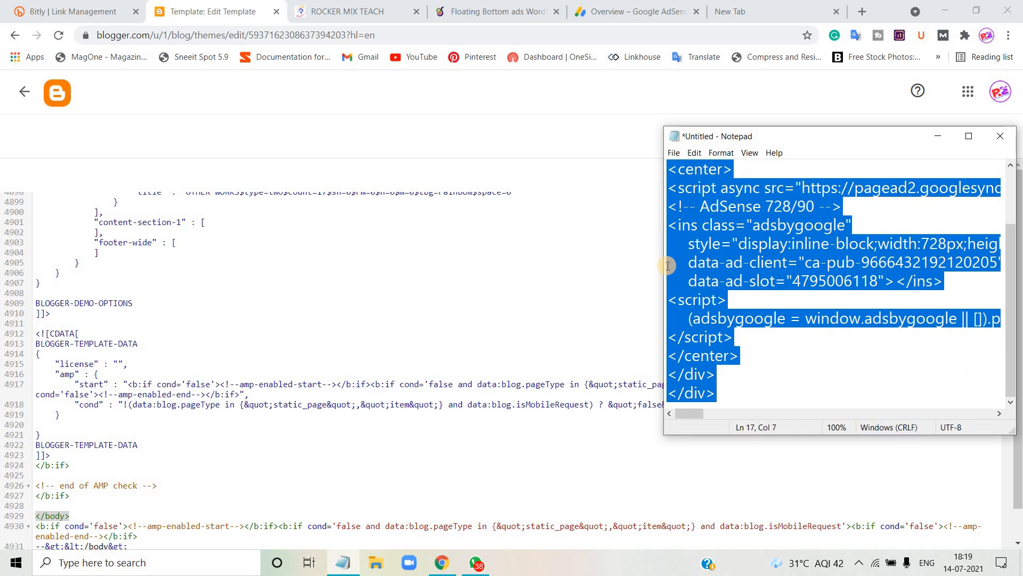
pyautogui.click(52, 507)
pyautogui.hotkey('ctrl', 'v')
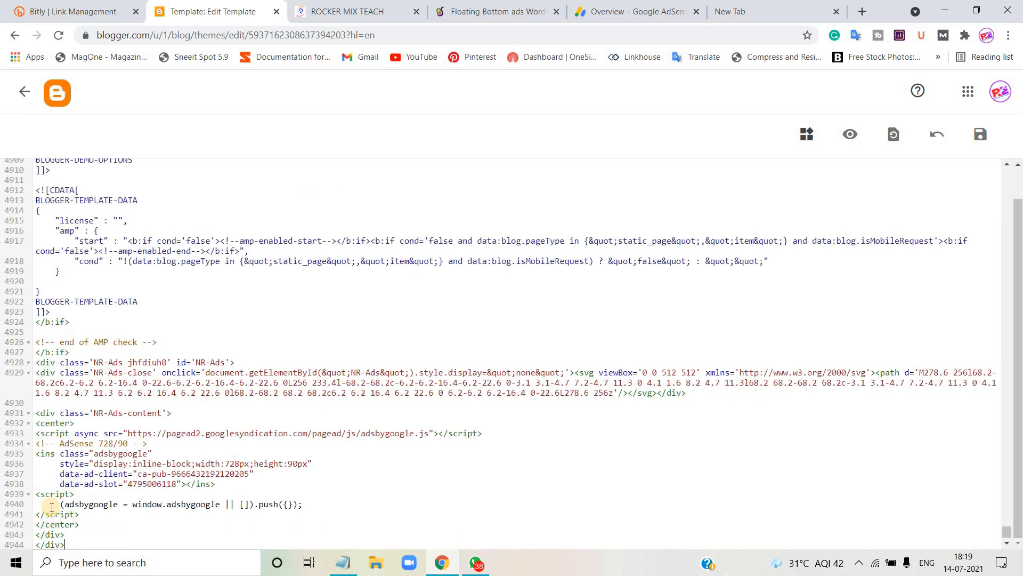
pyautogui.click(982, 138)
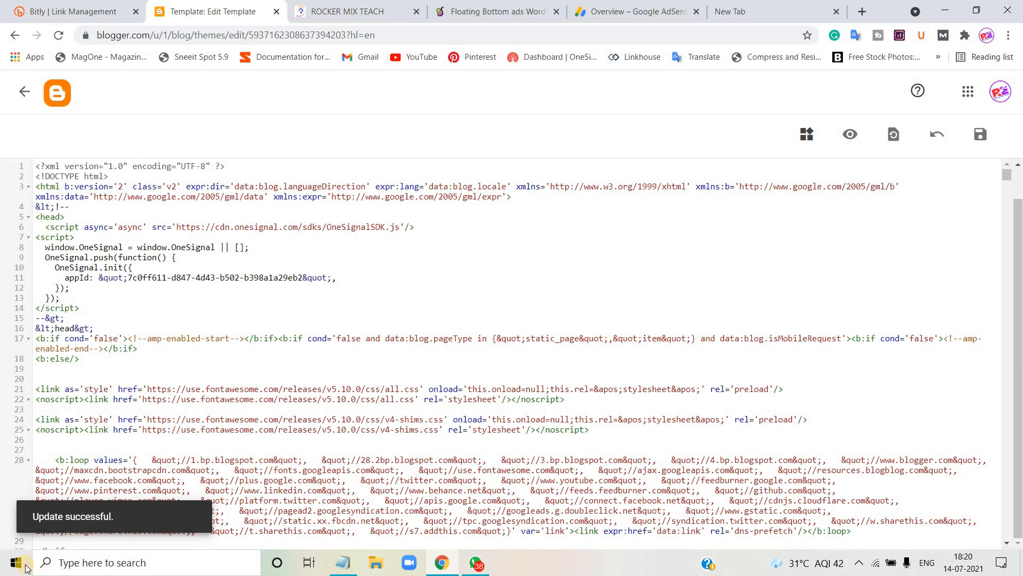
# - Reload the technologymixed.com homepage to check the floating bottom ad, and dismiss the ad with its close control
pyautogui.click(332, 6)
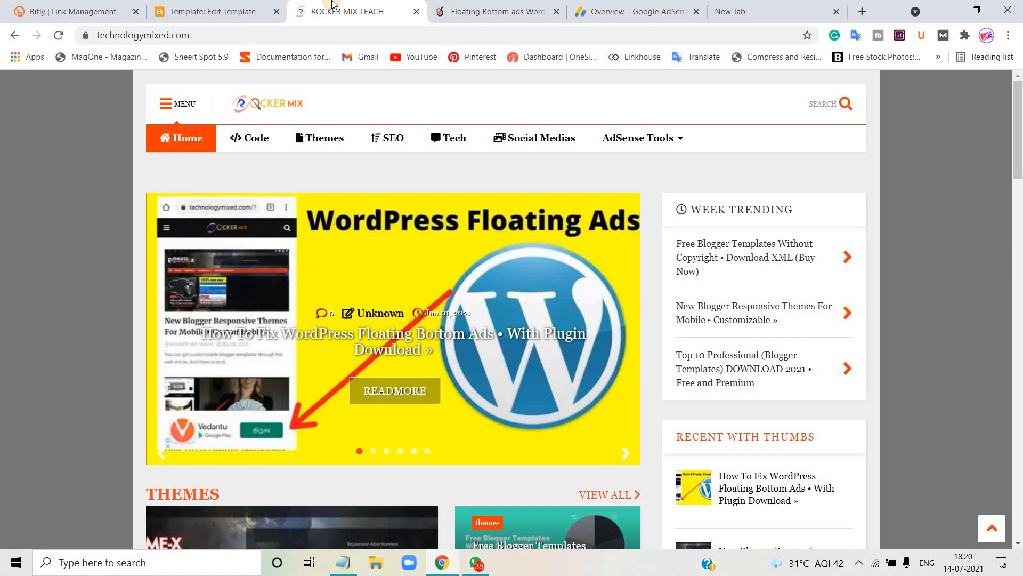
pyautogui.click(259, 35)
pyautogui.press('Return')
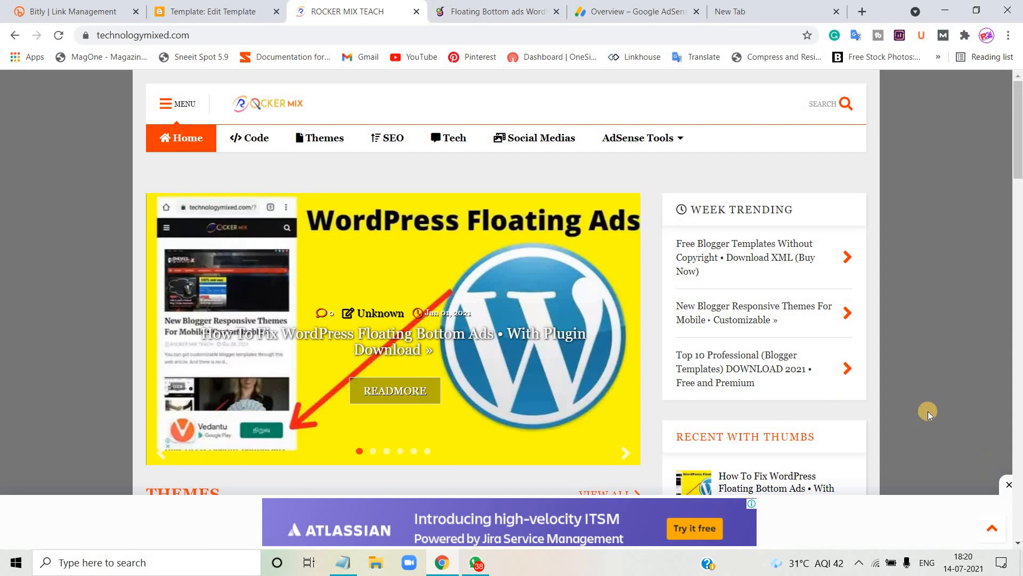
pyautogui.click(1008, 485)
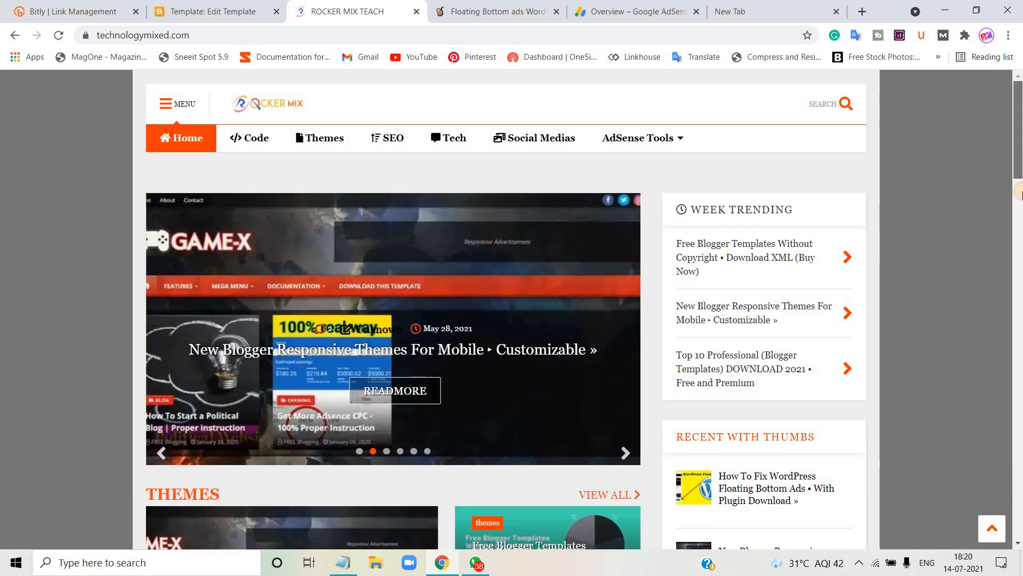
pyautogui.moveTo(1019, 189); pyautogui.dragTo(1017, 105)
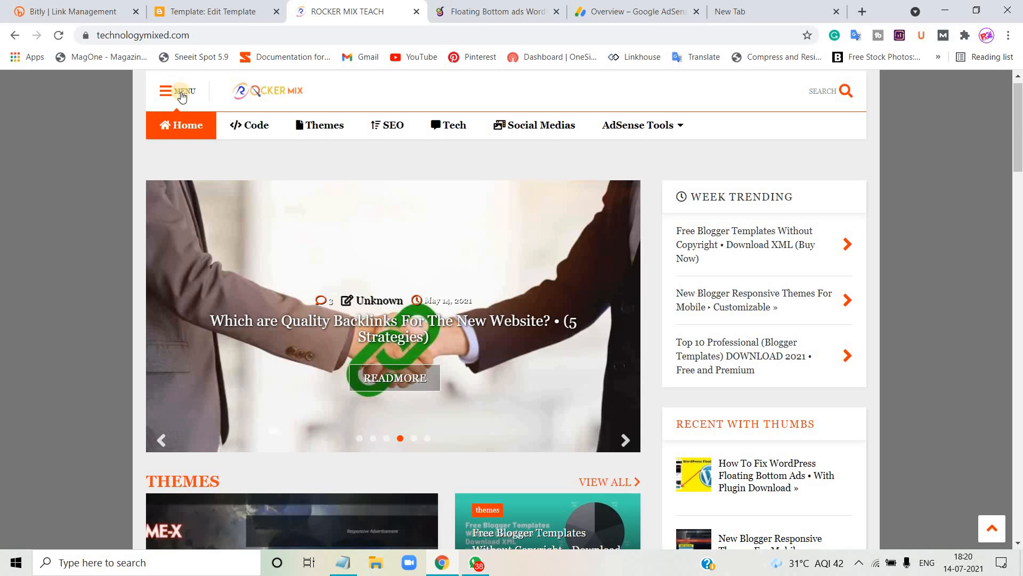
pyautogui.scroll(-1, 182, 95)
pyautogui.scroll(1, 182, 95)
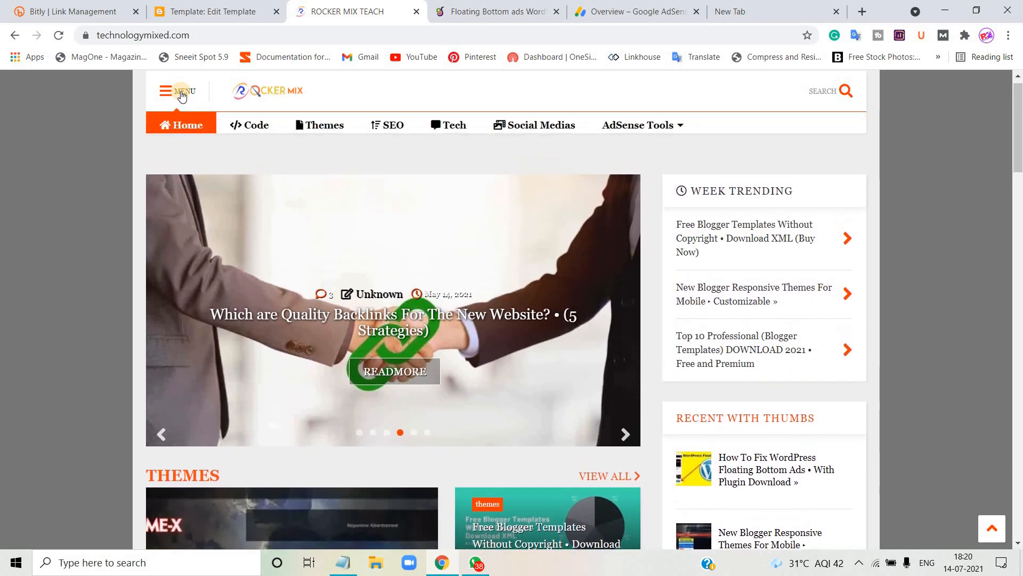